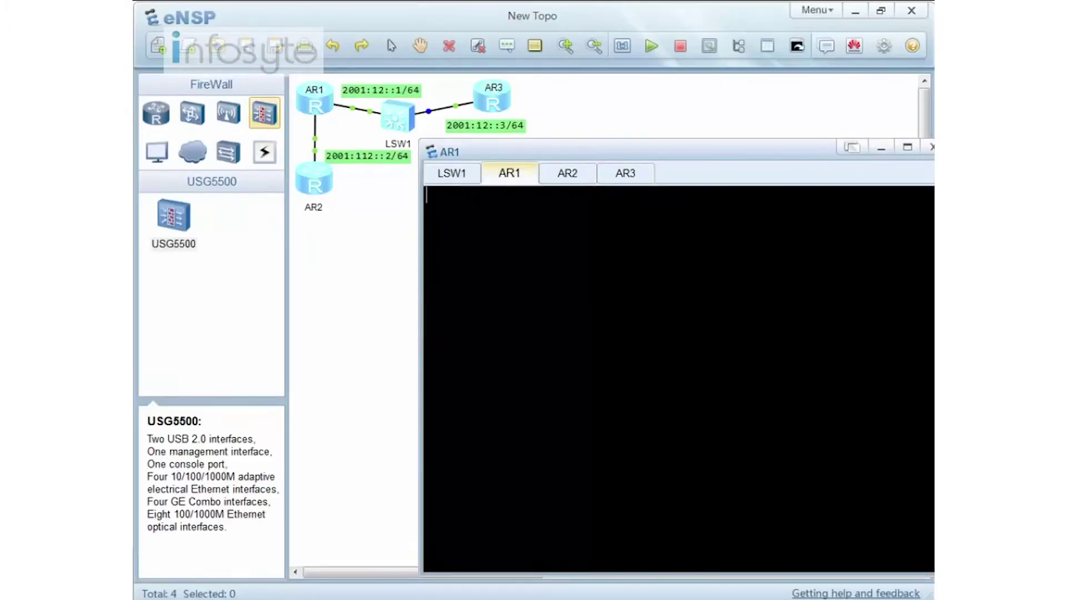
Step: Create IS-IS process 1 on AR1 with network entity 47.0001.0000.0000.0001.00
{"action": "key", "text": "Return"}
{"action": "type", "text": "isis"}
{"action": "type", "text": " 1"}
{"action": "key", "text": "Return"}
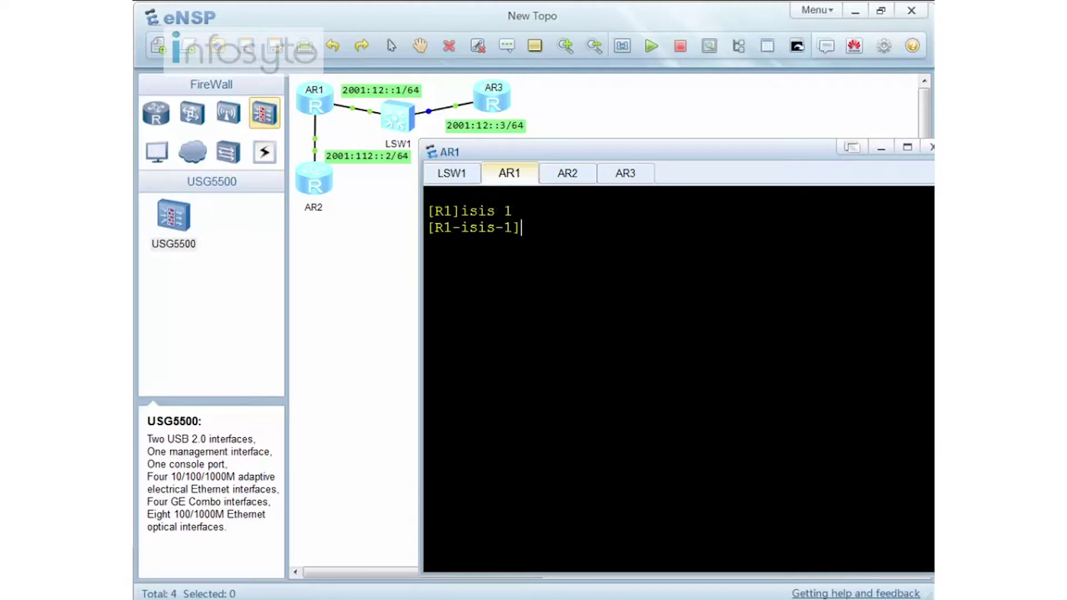
{"action": "type", "text": "net"}
{"action": "key", "text": "Tab"}
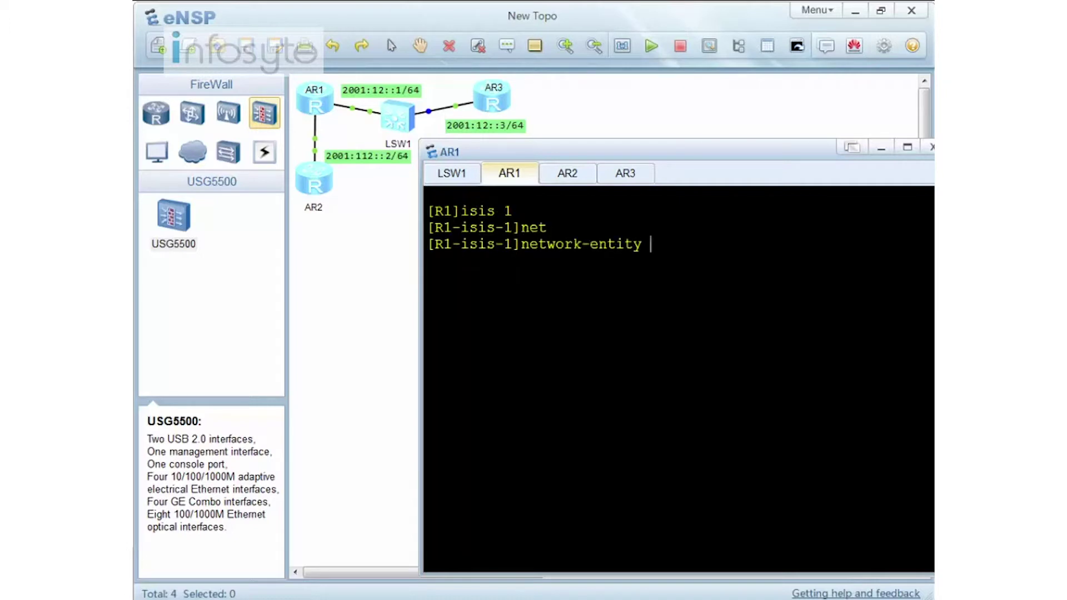
{"action": "type", "text": "47.0001.0000.0000"}
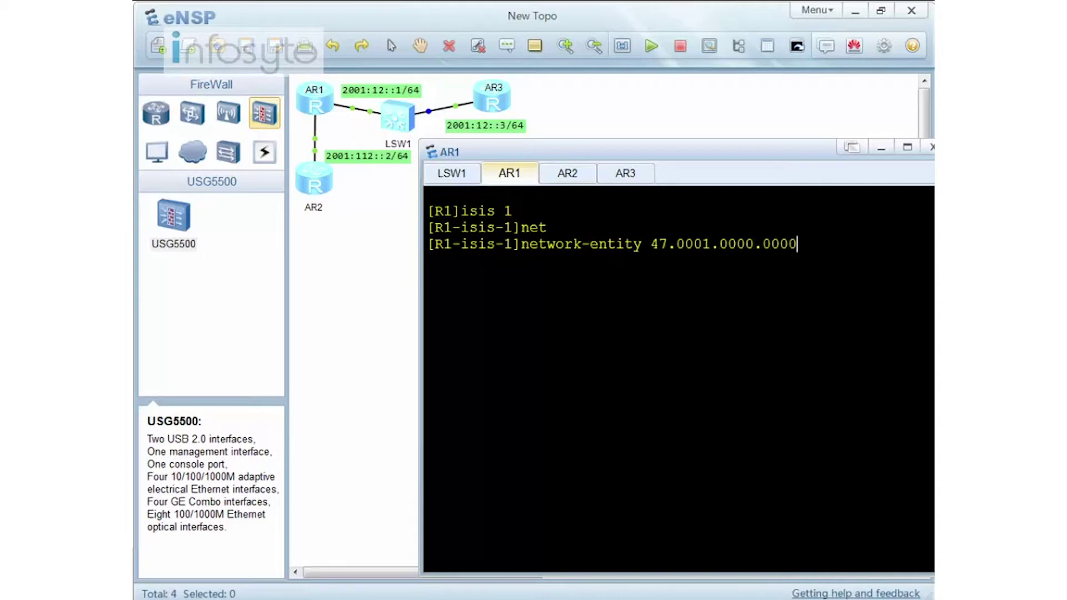
{"action": "type", "text": ".0001.00"}
{"action": "key", "text": "Return"}
{"action": "key", "text": "Return"}
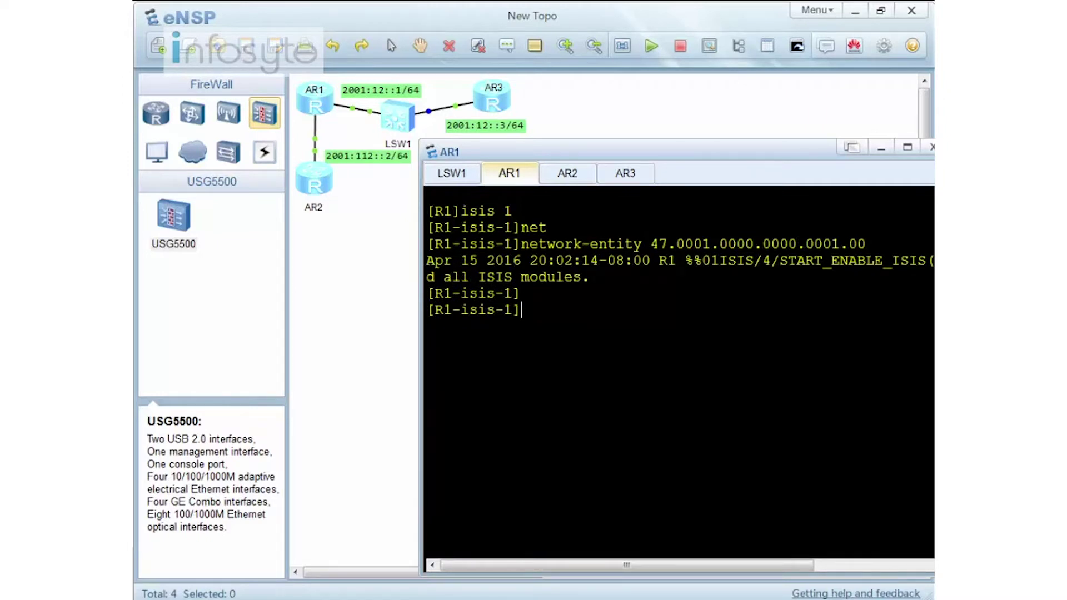
Step: Enable IPv6 in AR1's IS-IS process and verify the NET and IPv6 lines with display this
{"action": "key", "text": "Return"}
{"action": "type", "text": "isis"}
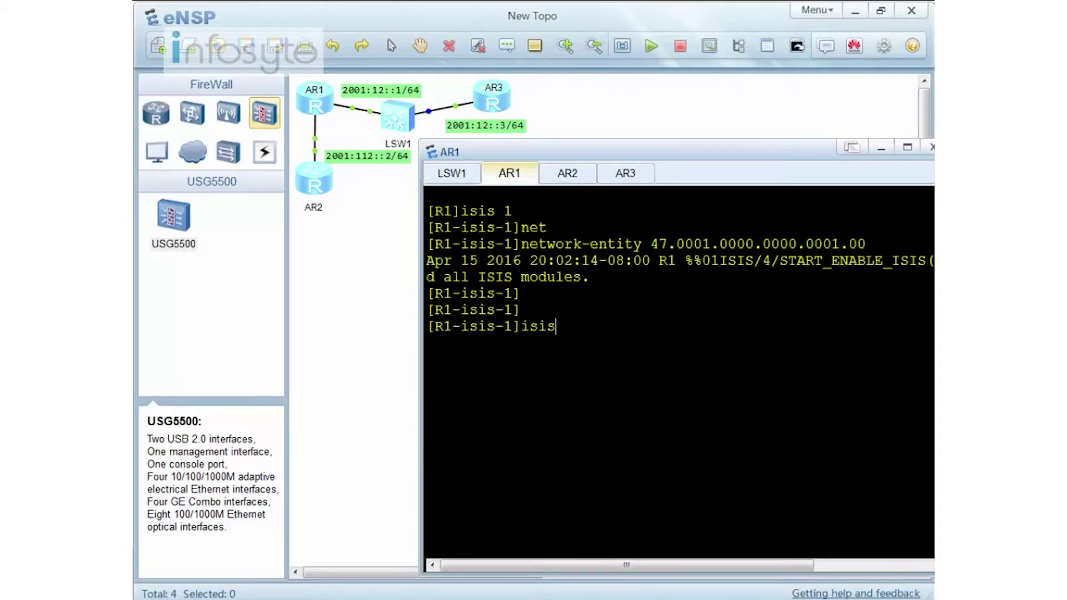
{"action": "type", "text": " ipv6 ?"}
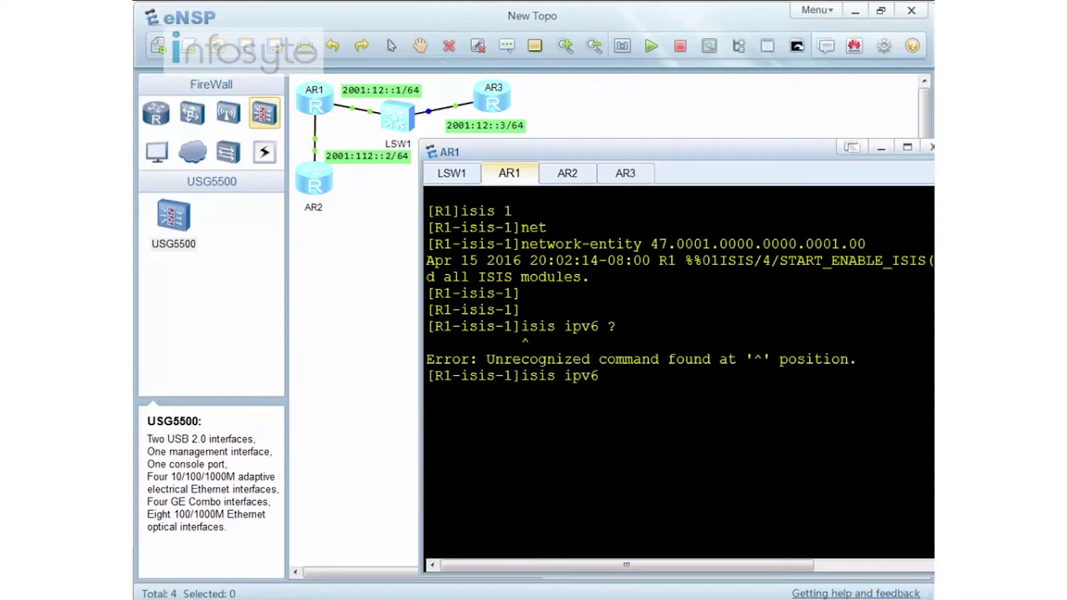
{"action": "key", "text": "BackSpace"}
{"action": "key", "text": "BackSpace"}
{"action": "key", "text": "BackSpace"}
{"action": "key", "text": "BackSpace"}
{"action": "key", "text": "BackSpace"}
{"action": "key", "text": "BackSpace"}
{"action": "key", "text": "BackSpace"}
{"action": "key", "text": "BackSpace"}
{"action": "key", "text": "BackSpace"}
{"action": "key", "text": "BackSpace"}
{"action": "type", "text": "ipv6 en"}
{"action": "key", "text": "Tab"}
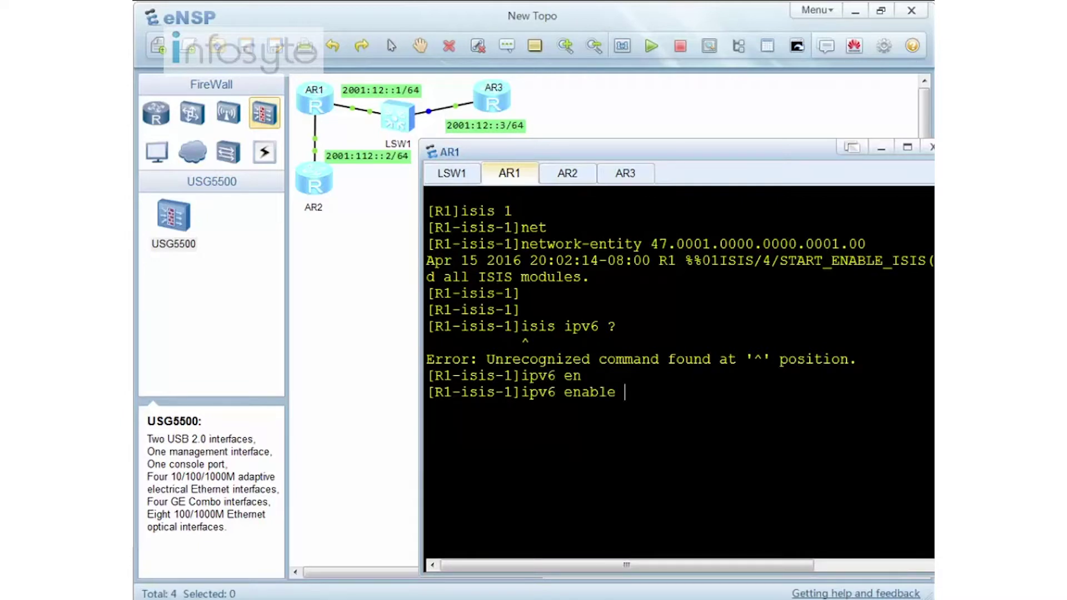
{"action": "key", "text": "Return"}
{"action": "type", "text": "dis this"}
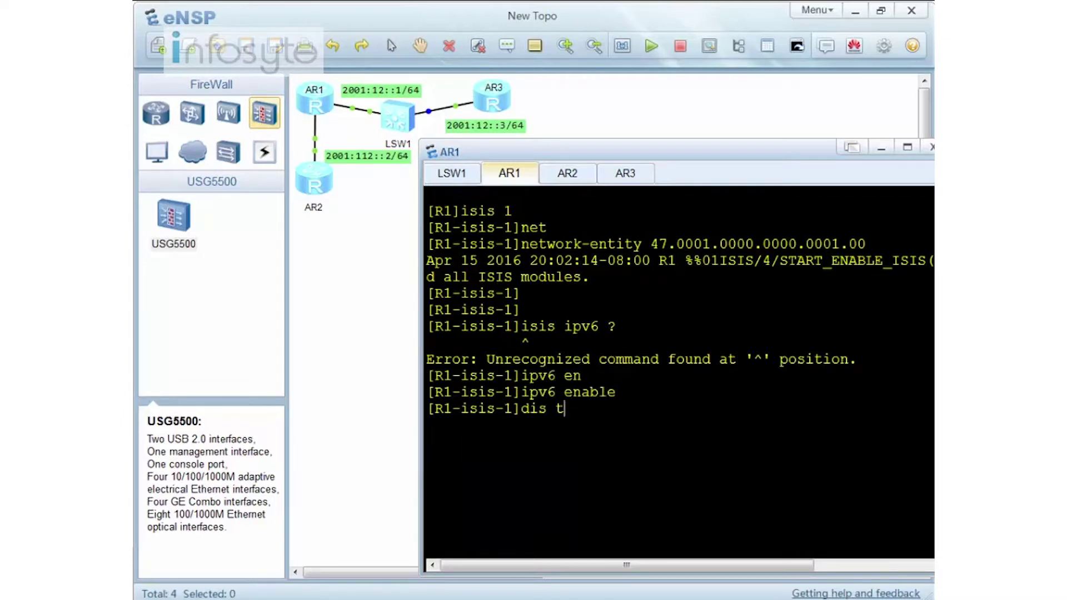
{"action": "key", "text": "Return"}
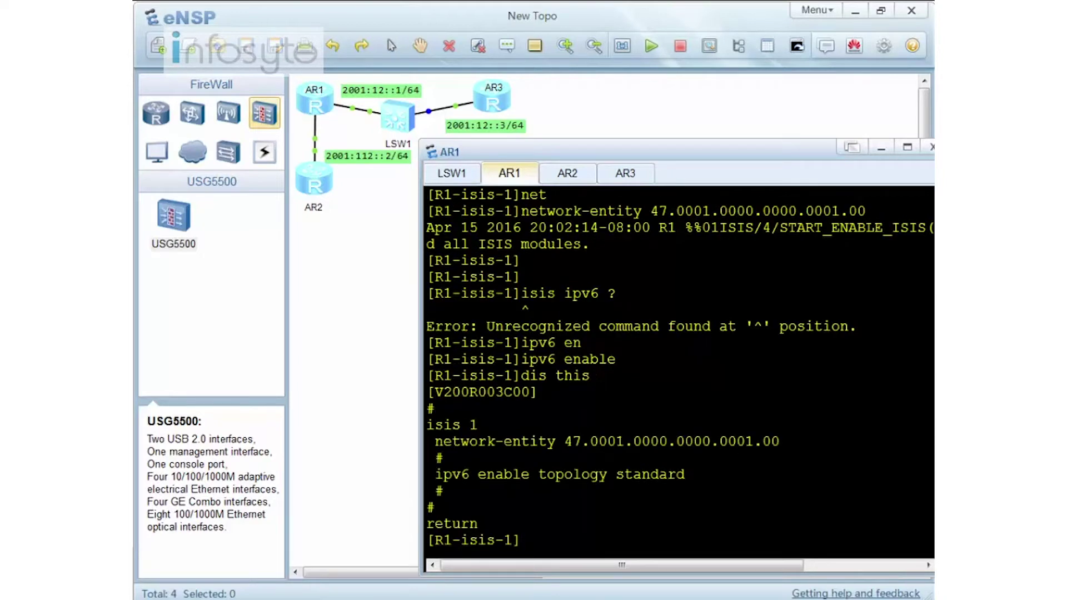
{"action": "left_click_drag", "start_coordinate": [780, 441], "coordinate": [427, 441]}
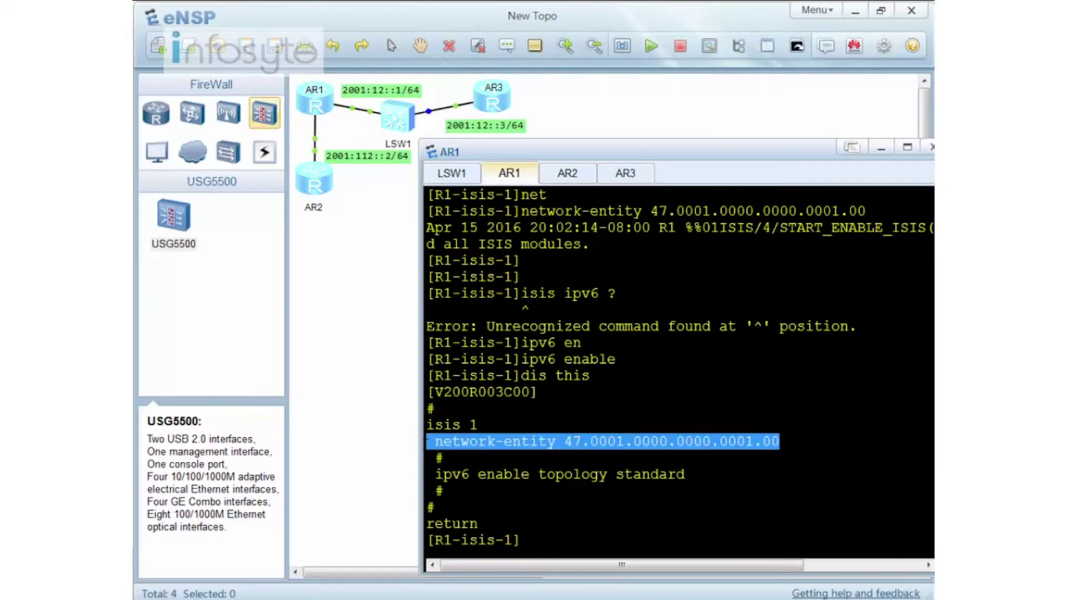
{"action": "left_click_drag", "start_coordinate": [685, 474], "coordinate": [426, 474]}
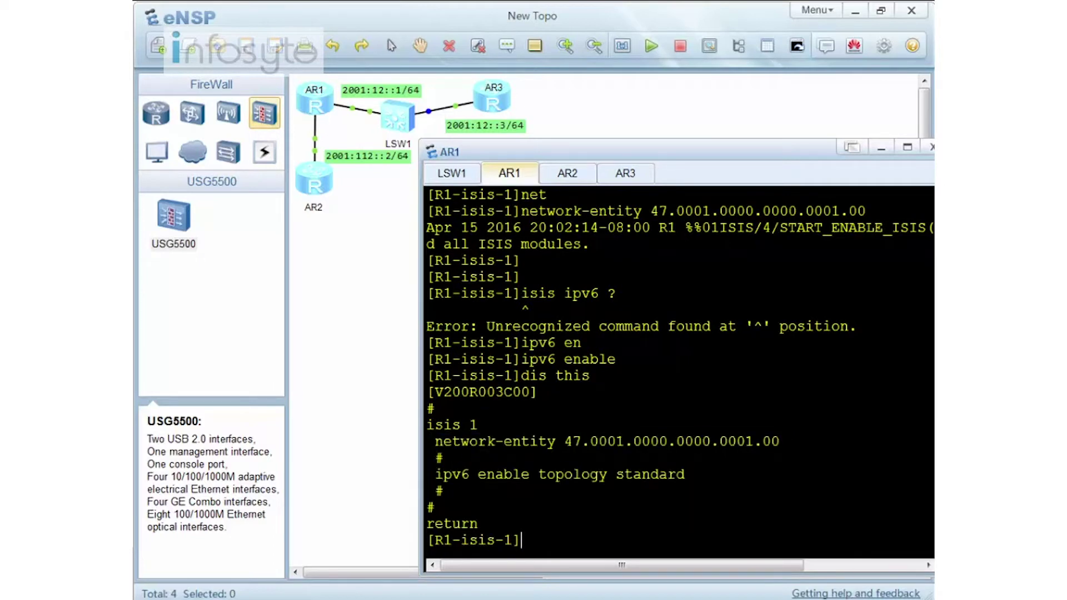
Step: Enable IS-IS 1 and IS-IS IPv6 on AR1's GigabitEthernet0/0/0
{"action": "type", "text": "int g0/0/0"}
{"action": "key", "text": "Return"}
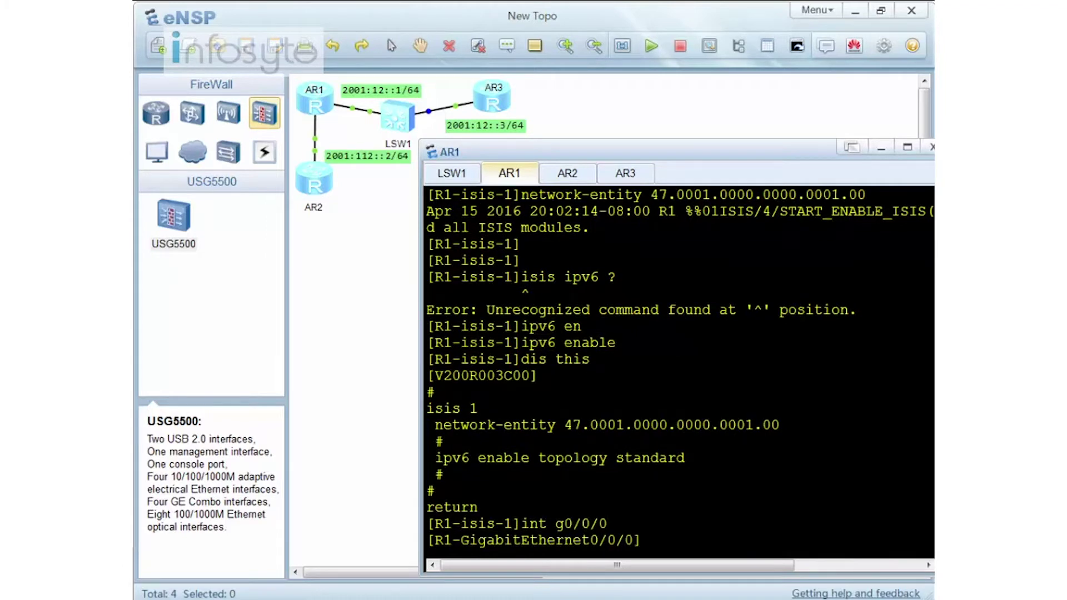
{"action": "type", "text": "isis 1"}
{"action": "key", "text": "BackSpace"}
{"action": "type", "text": "en"}
{"action": "key", "text": "Tab"}
{"action": "type", "text": "1"}
{"action": "key", "text": "Return"}
{"action": "type", "text": "ip"}
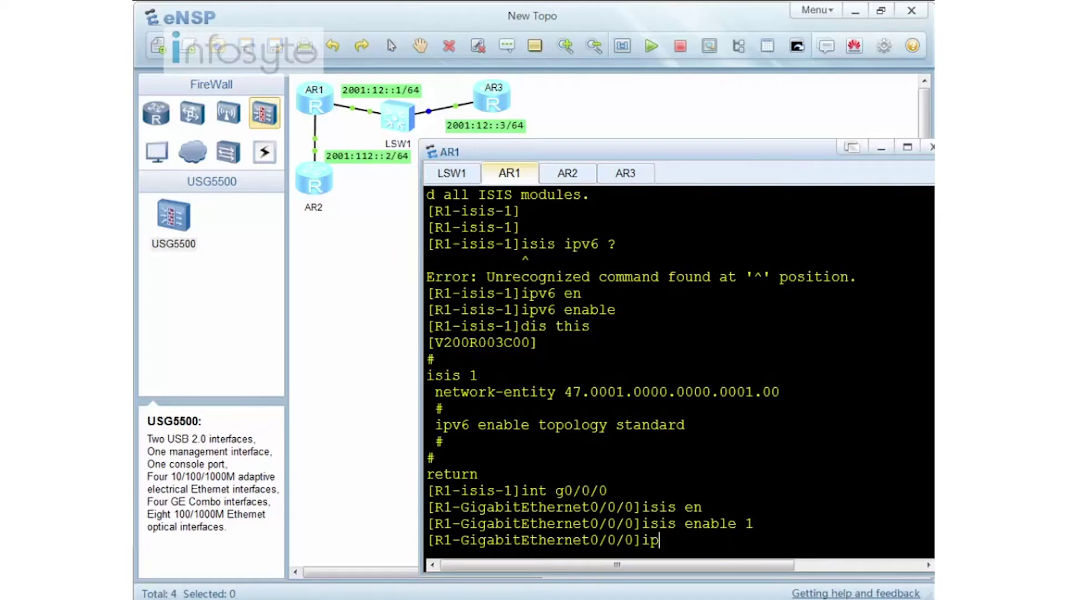
{"action": "key", "text": "BackSpace"}
{"action": "key", "text": "BackSpace"}
{"action": "type", "text": "isis ipv6 en"}
{"action": "key", "text": "Tab"}
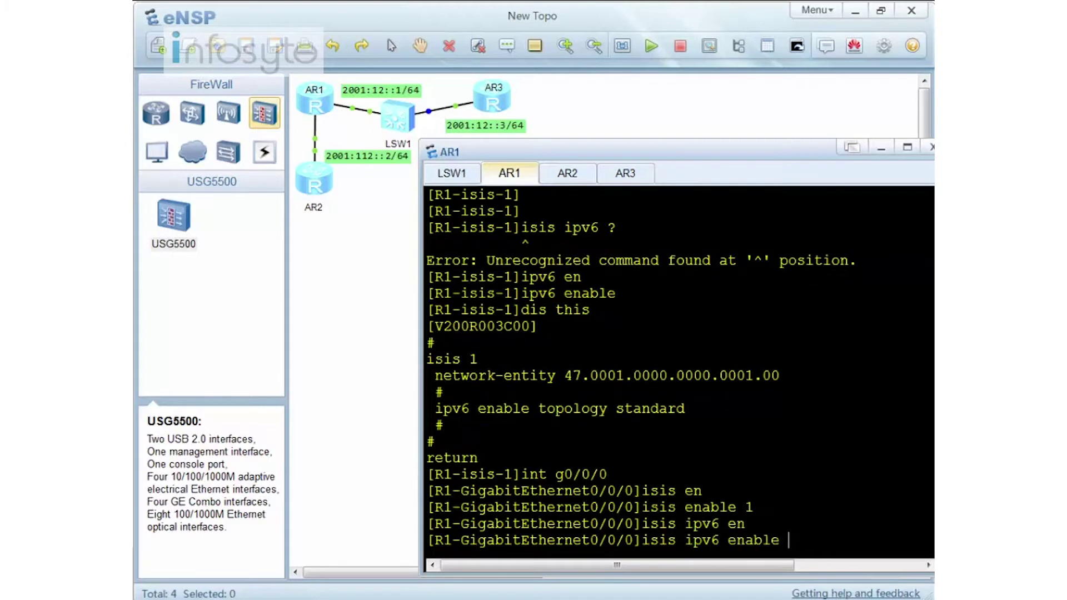
{"action": "key", "text": "Return"}
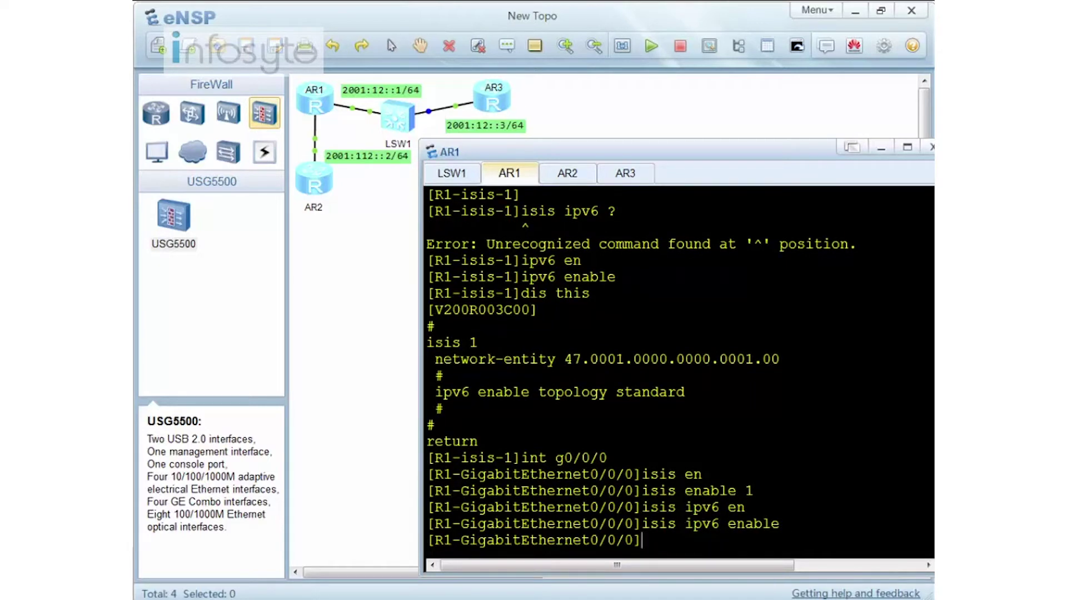
Step: Enable IS-IS 1 and IPv6 on GigabitEthernet0/0/1, then confirm both interfaces' IPv6 state Up
{"action": "type", "text": "int g0/0/1"}
{"action": "key", "text": "Return"}
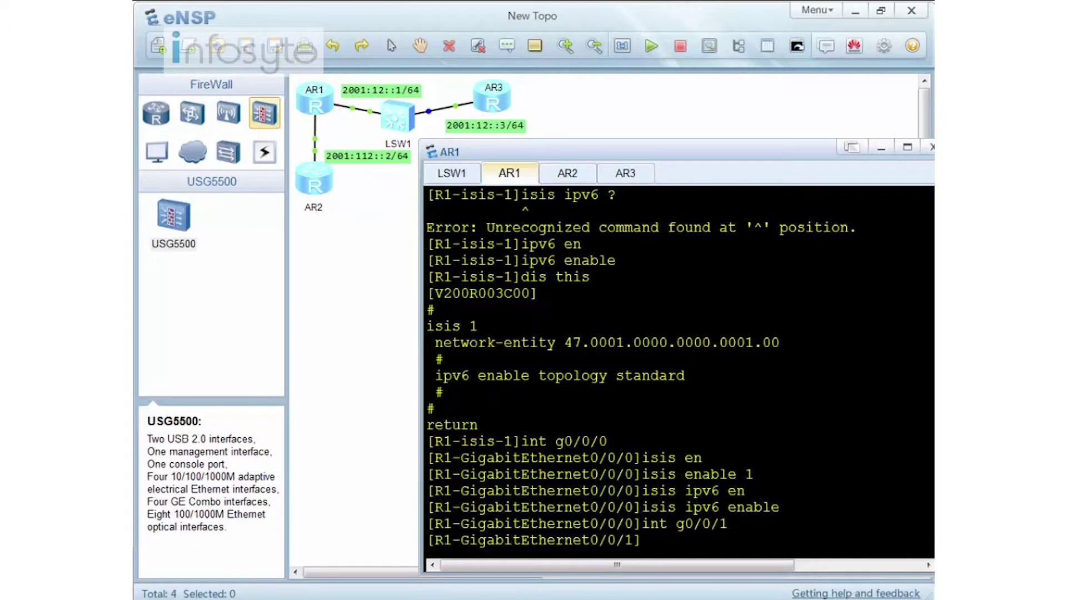
{"action": "type", "text": "isis en 1"}
{"action": "key", "text": "Return"}
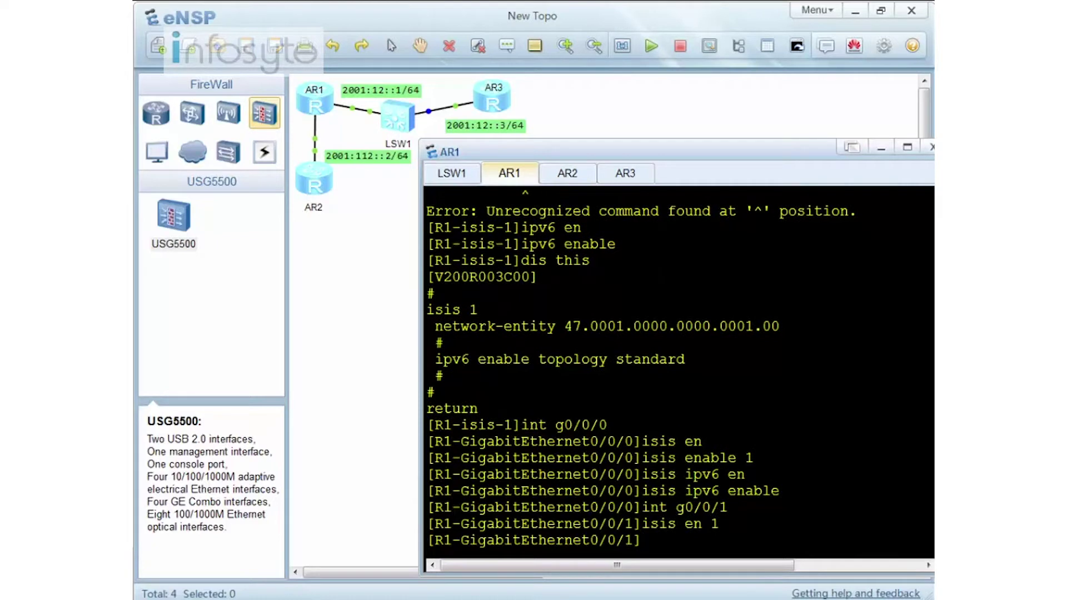
{"action": "type", "text": "isis ipv6 en"}
{"action": "key", "text": "Return"}
{"action": "type", "text": "q"}
{"action": "key", "text": "Return"}
{"action": "key", "text": "Return"}
{"action": "key", "text": "Return"}
{"action": "key", "text": "Return"}
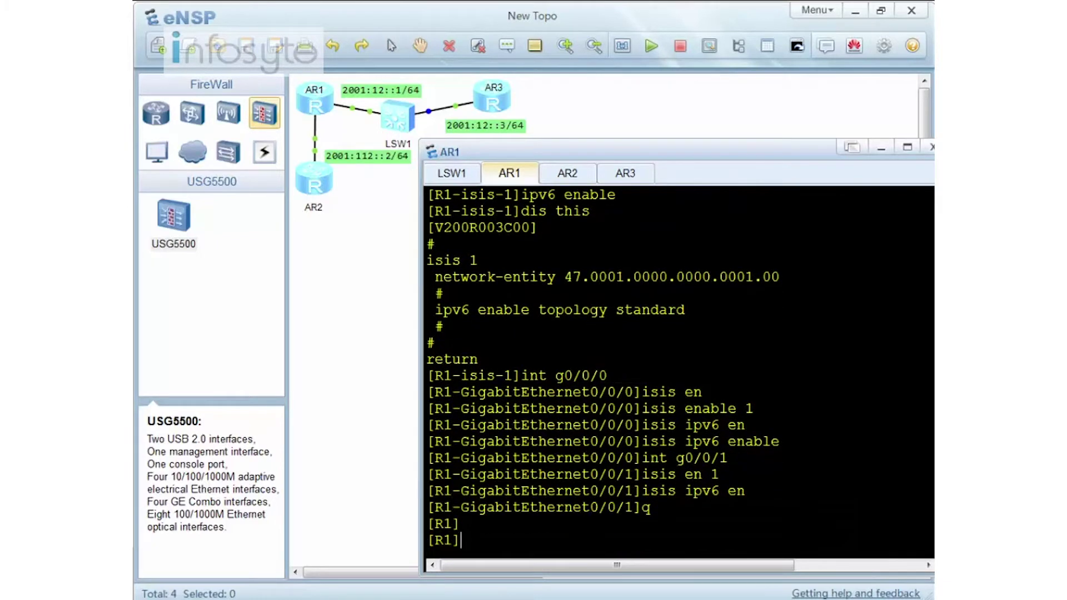
{"action": "type", "text": "dis"}
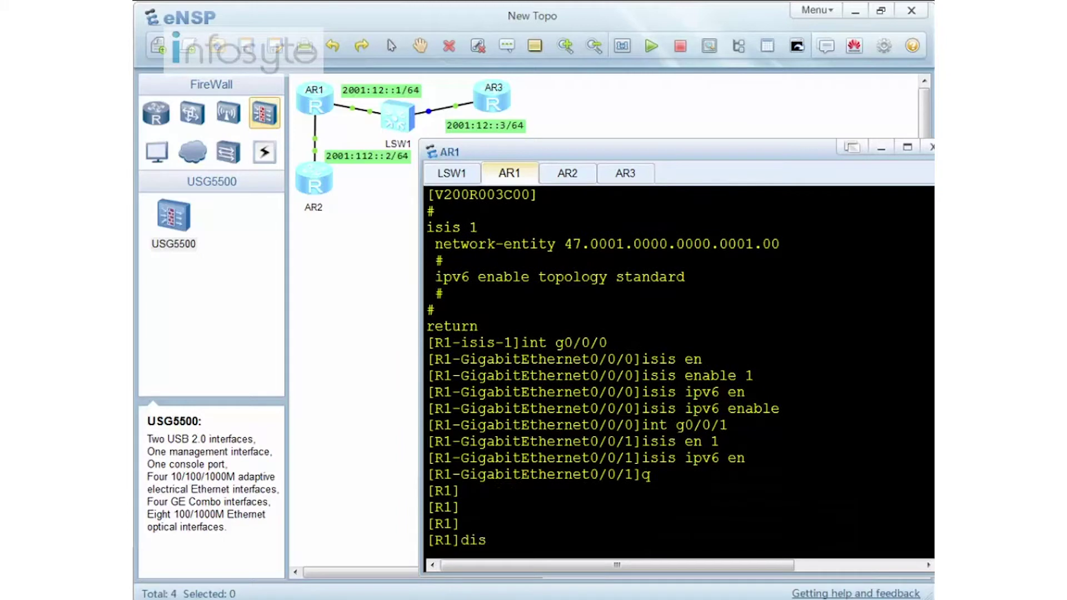
{"action": "type", "text": " isis 1 int"}
{"action": "key", "text": "Return"}
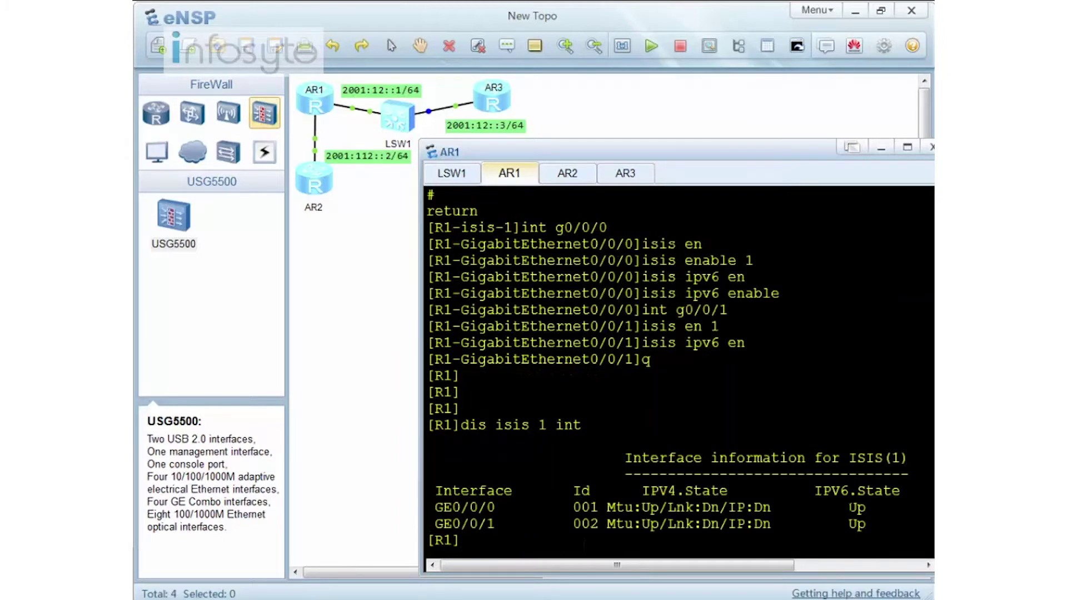
{"action": "mouse_move", "coordinate": [841, 507]}
{"action": "left_mouse_down"}
{"action": "mouse_move", "coordinate": [865, 508]}
{"action": "mouse_move", "coordinate": [856, 524]}
{"action": "mouse_move", "coordinate": [840, 524]}
{"action": "left_mouse_up"}
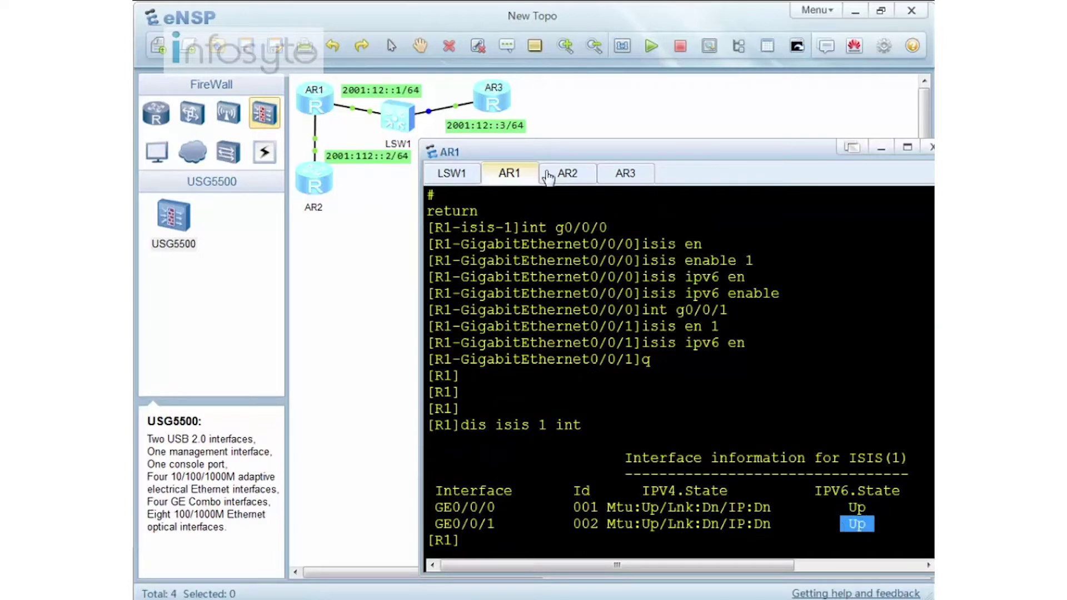
Step: Create AR2's IS-IS process with network entity 47.0001.0000.0000.0002.00
{"action": "left_click", "coordinate": [570, 177]}
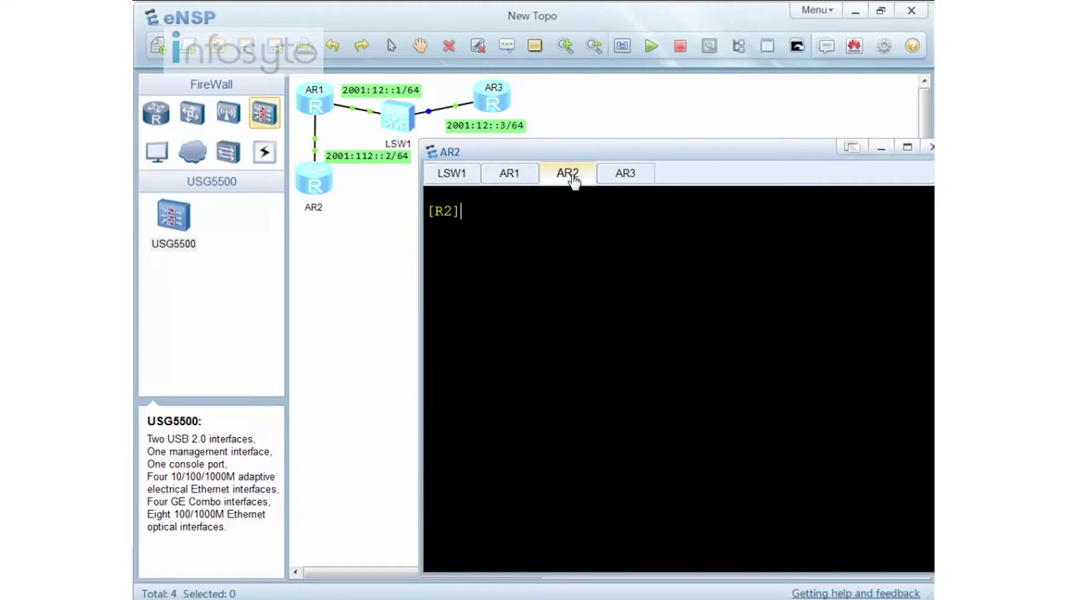
{"action": "type", "text": "isis"}
{"action": "key", "text": "Return"}
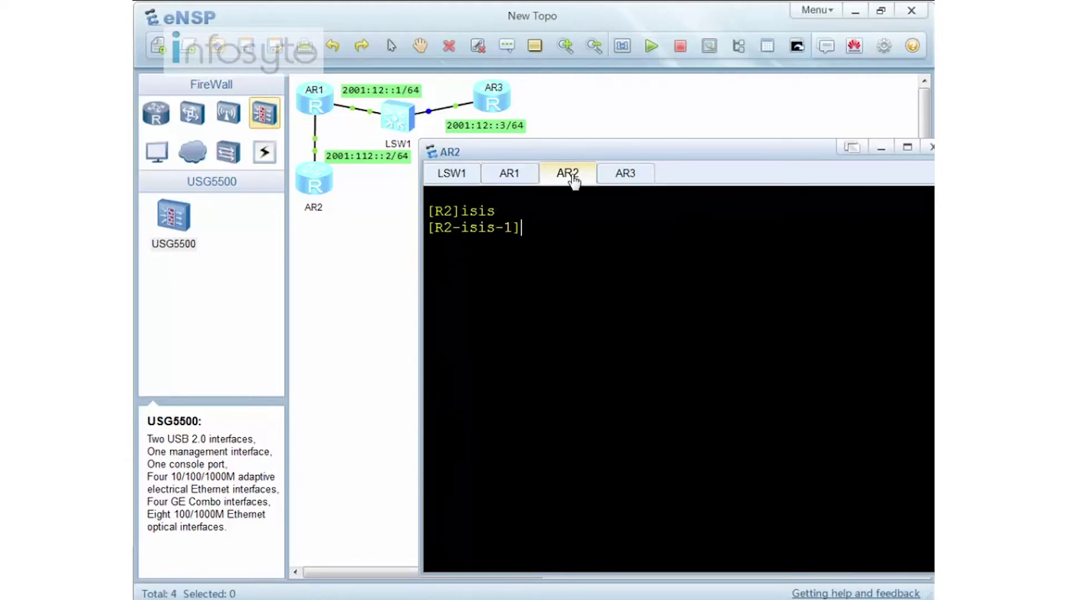
{"action": "type", "text": "net"}
{"action": "key", "text": "Tab"}
{"action": "type", "text": "47"}
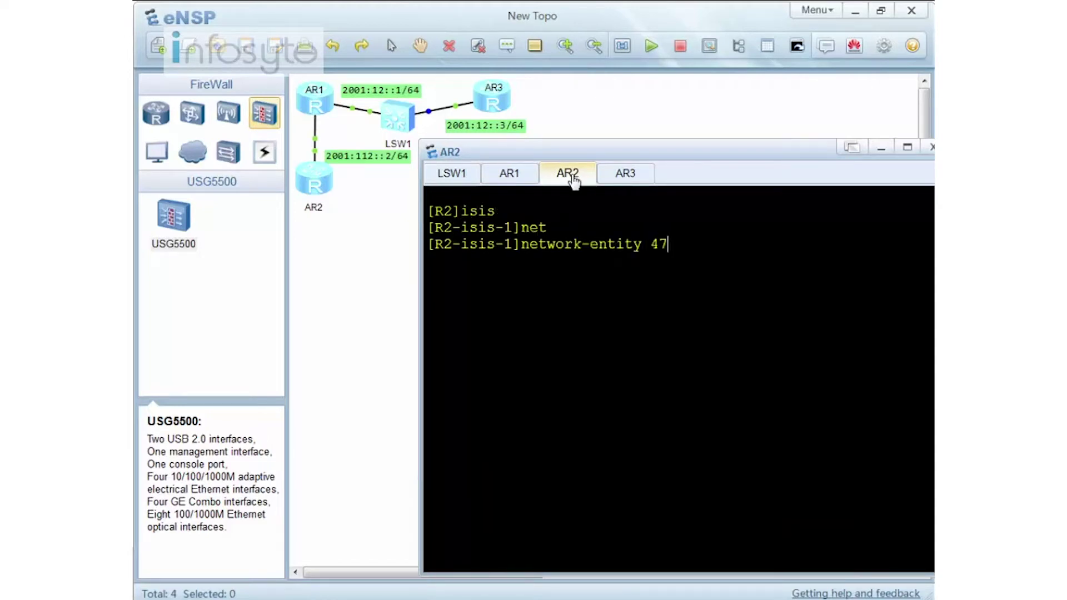
{"action": "type", "text": ".0001.0000.0000.000"}
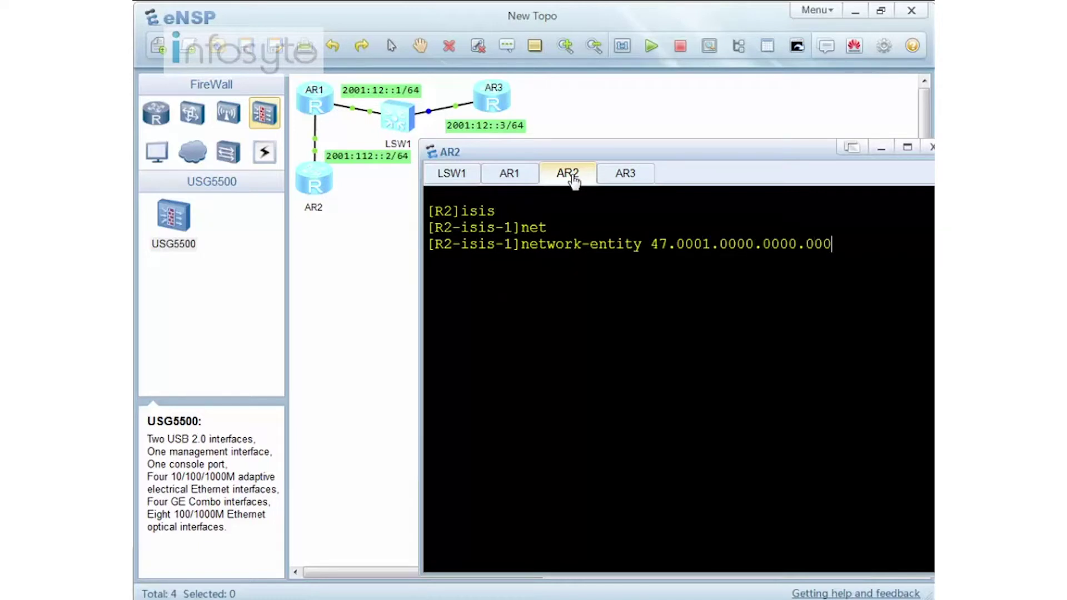
{"action": "type", "text": "2.00"}
{"action": "key", "text": "Return"}
{"action": "key", "text": "Return"}
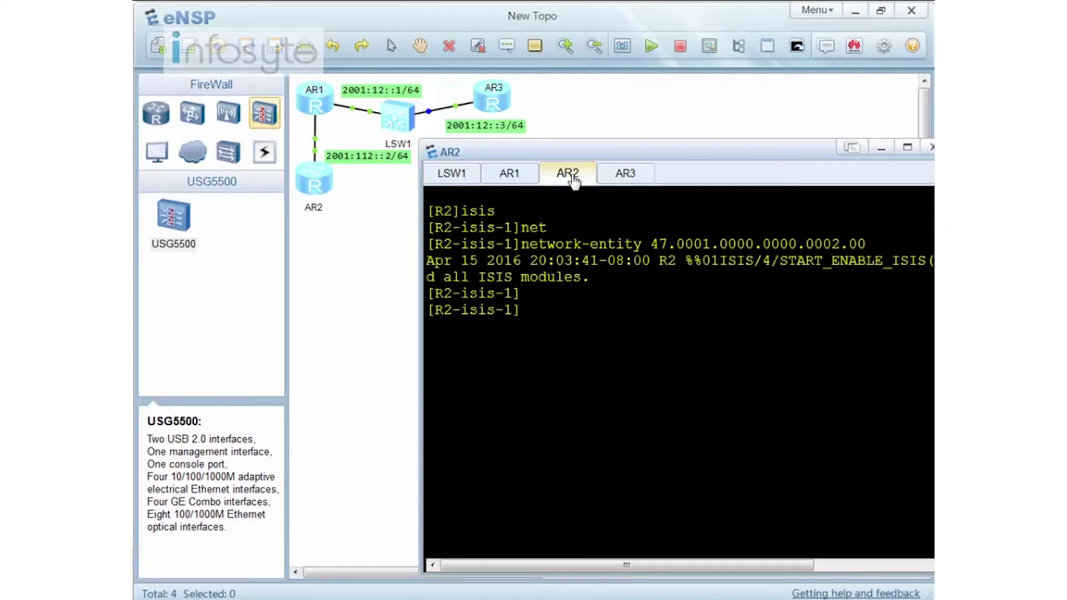
Step: Enable IS-IS 1 on AR2's GigabitEthernet0/0/1; the isis ipv6 enable attempt is rejected
{"action": "type", "text": "int g0/0/1"}
{"action": "key", "text": "Return"}
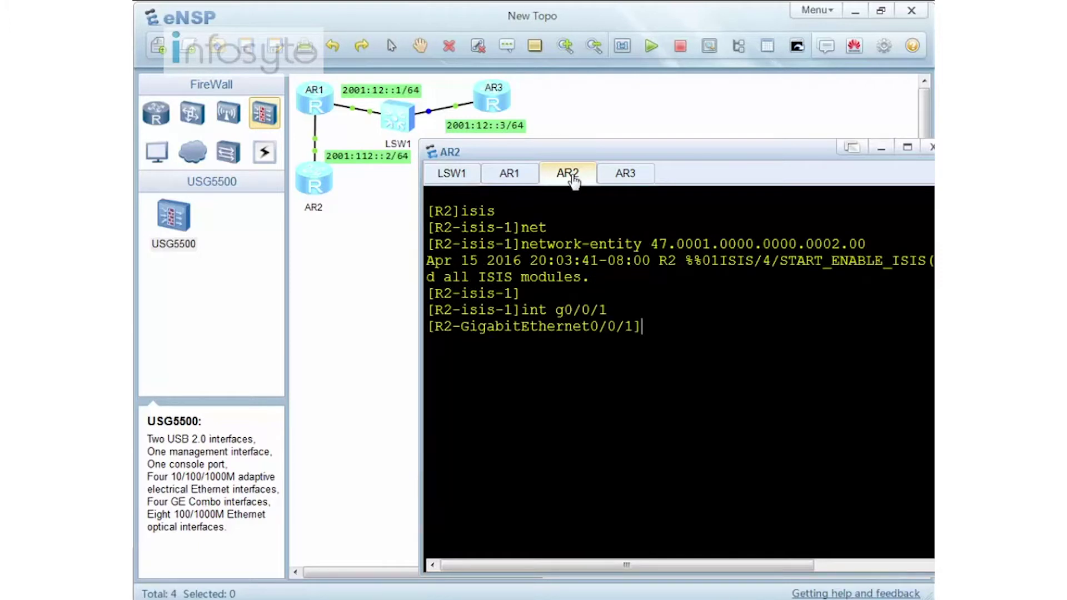
{"action": "type", "text": "isis en"}
{"action": "key", "text": "Tab"}
{"action": "type", "text": "1"}
{"action": "key", "text": "Return"}
{"action": "type", "text": "i"}
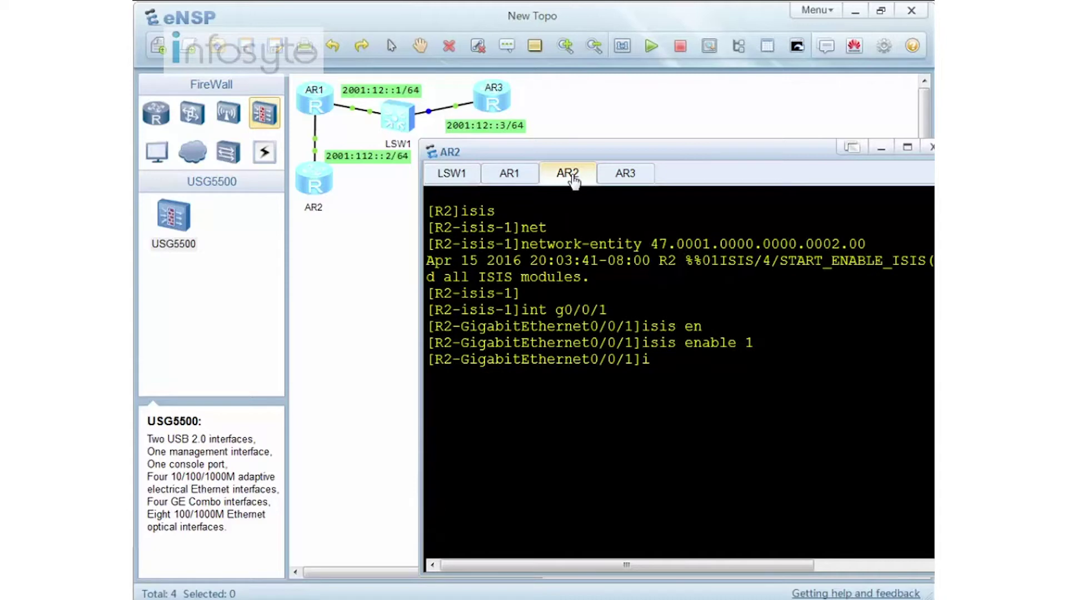
{"action": "type", "text": "p"}
{"action": "key", "text": "BackSpace"}
{"action": "type", "text": "ipv6 en"}
{"action": "key", "text": "Tab"}
{"action": "key", "text": "Return"}
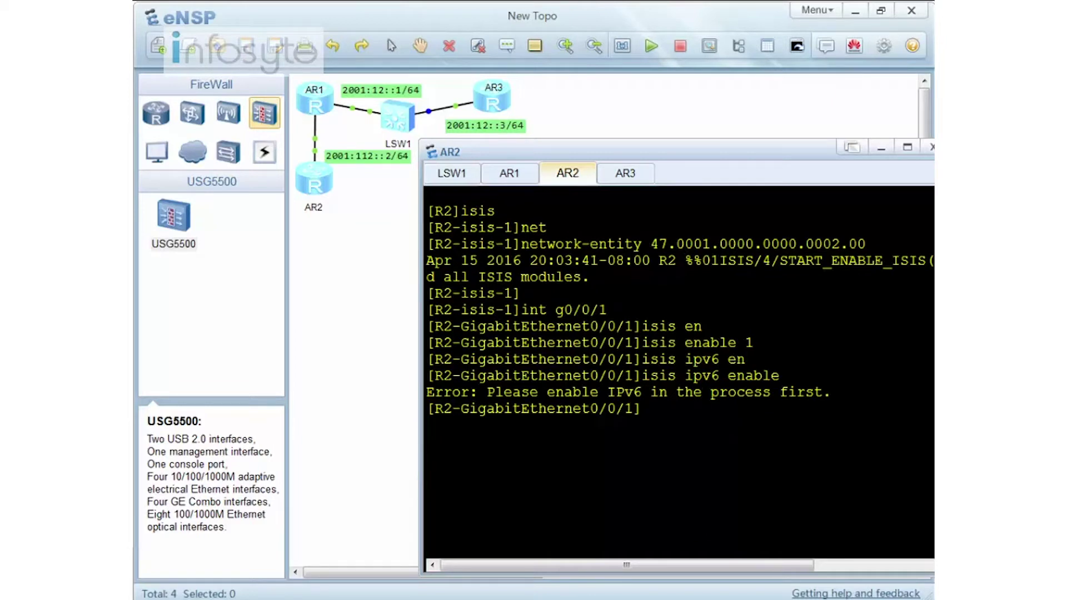
{"action": "type", "text": "q"}
{"action": "key", "text": "Return"}
Step: Enable IPv6 inside AR2's IS-IS process
{"action": "type", "text": "isis"}
{"action": "key", "text": "Return"}
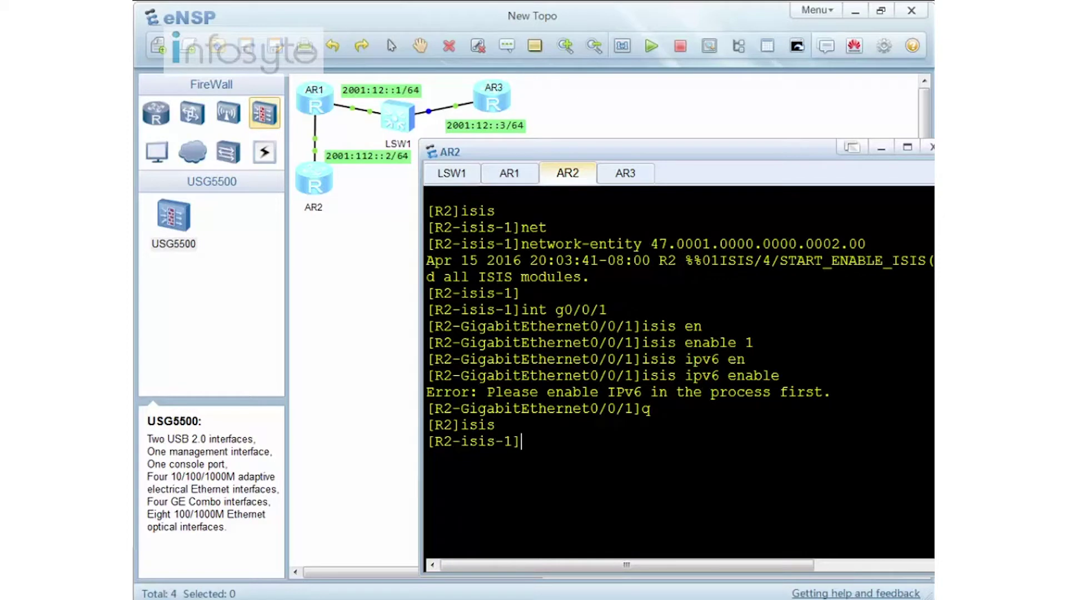
{"action": "type", "text": "ipv6 en"}
{"action": "key", "text": "Return"}
Step: Enable IS-IS IPv6 on AR2's GigabitEthernet0/0/1, bringing up the adjacencies
{"action": "type", "text": "int g0/0/1"}
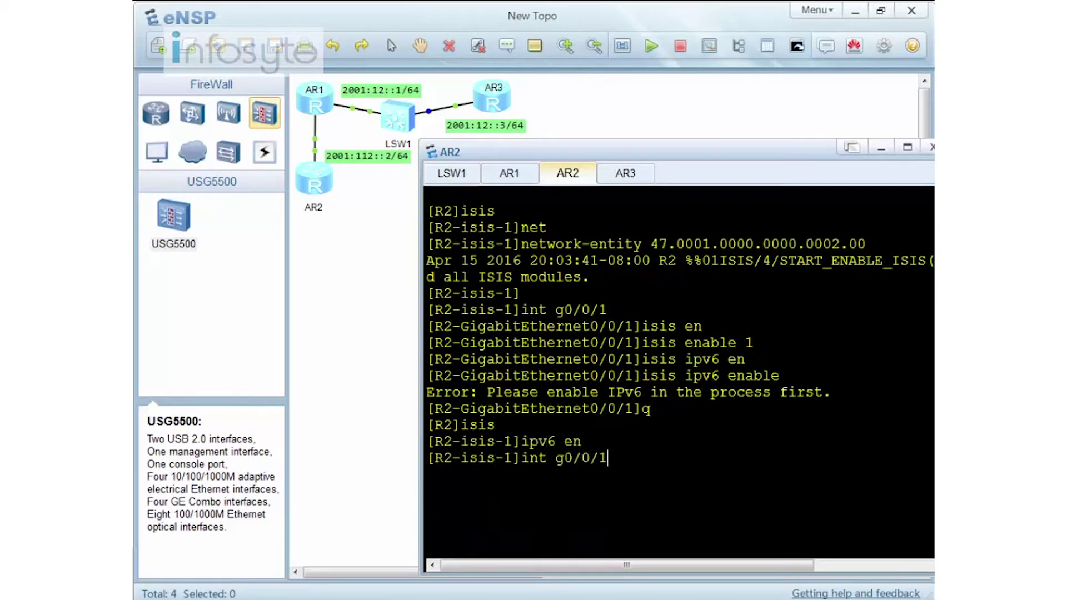
{"action": "key", "text": "Return"}
{"action": "type", "text": "ipv6 en"}
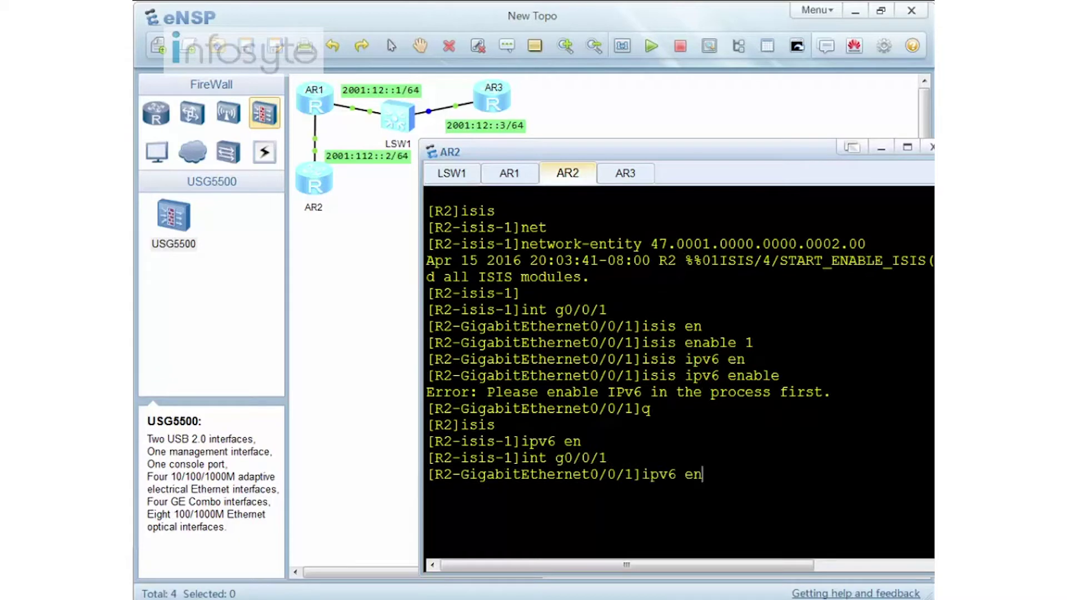
{"action": "key", "text": "BackSpace"}
{"action": "key", "text": "BackSpace"}
{"action": "key", "text": "BackSpace"}
{"action": "key", "text": "BackSpace"}
{"action": "key", "text": "BackSpace"}
{"action": "key", "text": "BackSpace"}
{"action": "key", "text": "BackSpace"}
{"action": "type", "text": "isis"}
{"action": "key", "text": "BackSpace"}
{"action": "key", "text": "BackSpace"}
{"action": "key", "text": "BackSpace"}
{"action": "key", "text": "BackSpace"}
{"action": "type", "text": "q"}
{"action": "key", "text": "BackSpace"}
{"action": "type", "text": "isis ipv6 en"}
{"action": "key", "text": "Return"}
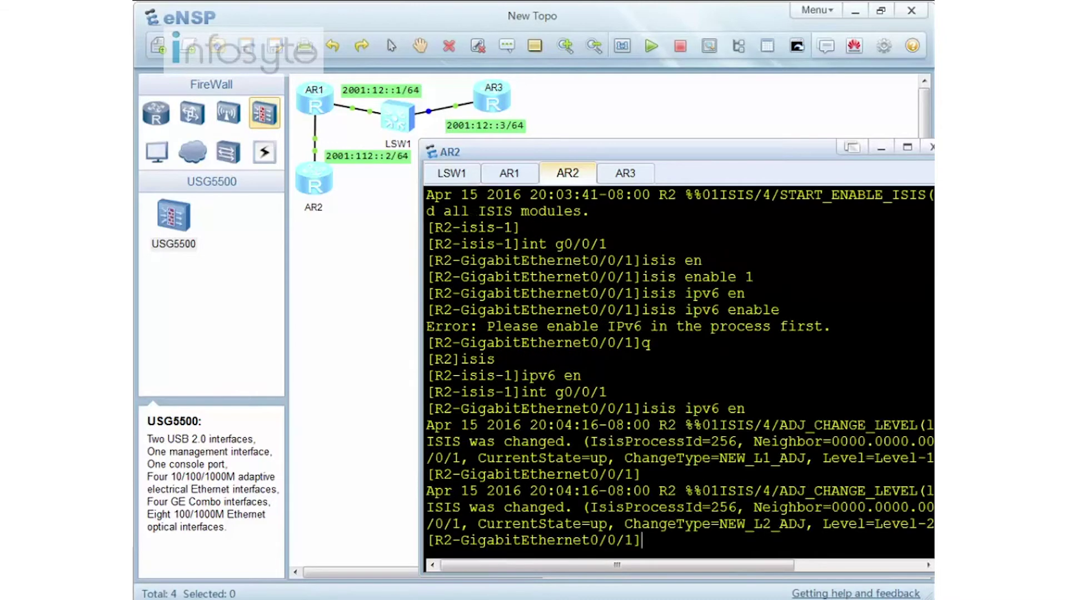
{"action": "key", "text": "Return"}
{"action": "key", "text": "Return"}
{"action": "key", "text": "Return"}
{"action": "type", "text": "q"}
{"action": "key", "text": "Return"}
{"action": "key", "text": "Return"}
{"action": "key", "text": "Return"}
{"action": "key", "text": "Return"}
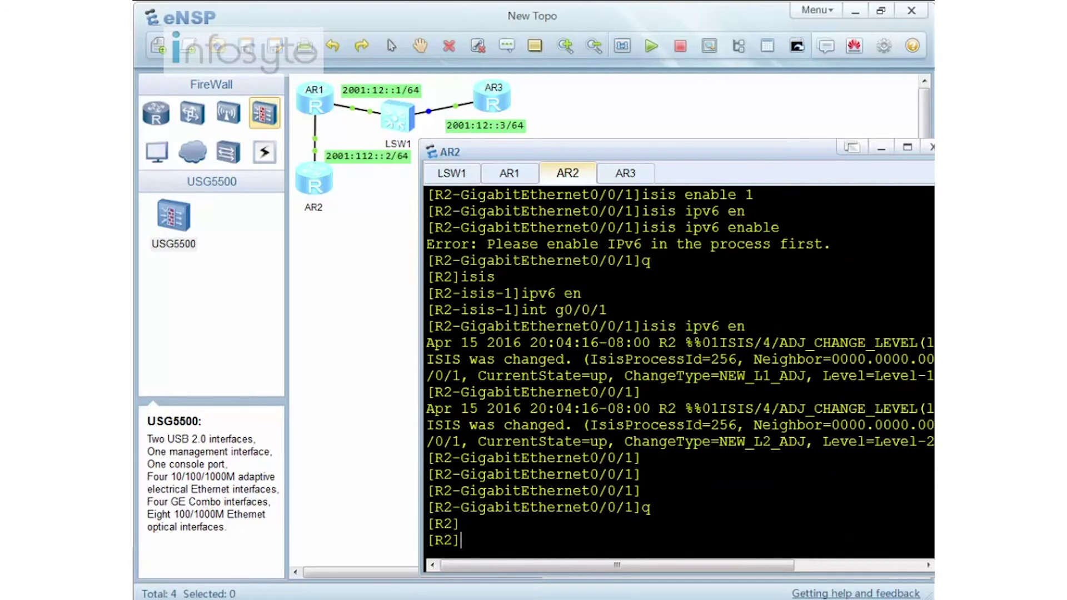
Step: Check AR2's IS-IS 1 interface IPv6 state and the peer list showing AR1 at Level-1 and Level-2
{"action": "type", "text": "dis isis"}
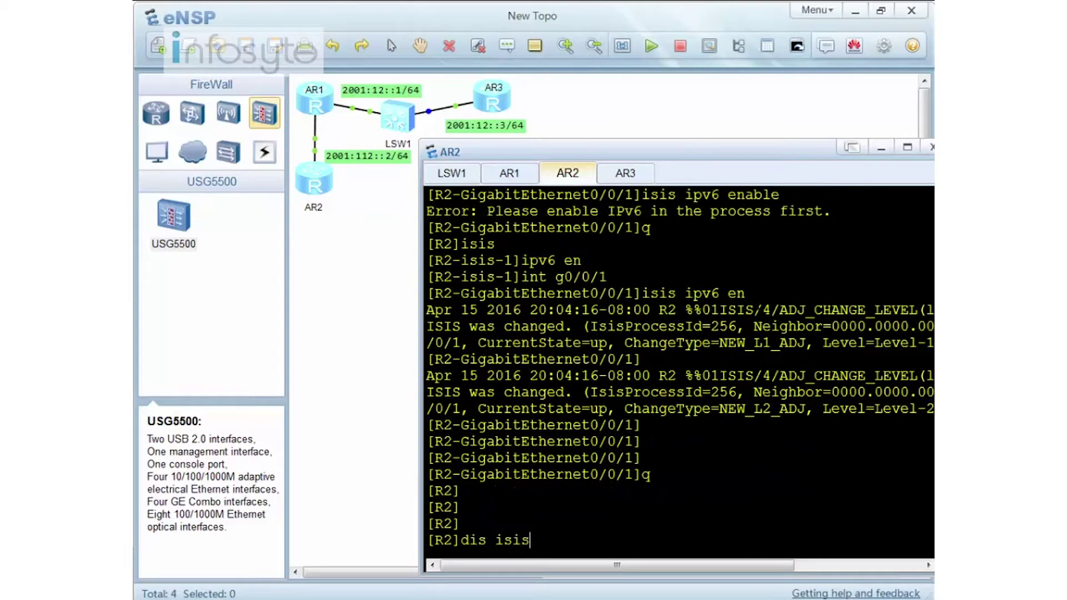
{"action": "type", "text": " 1 int"}
{"action": "key", "text": "Return"}
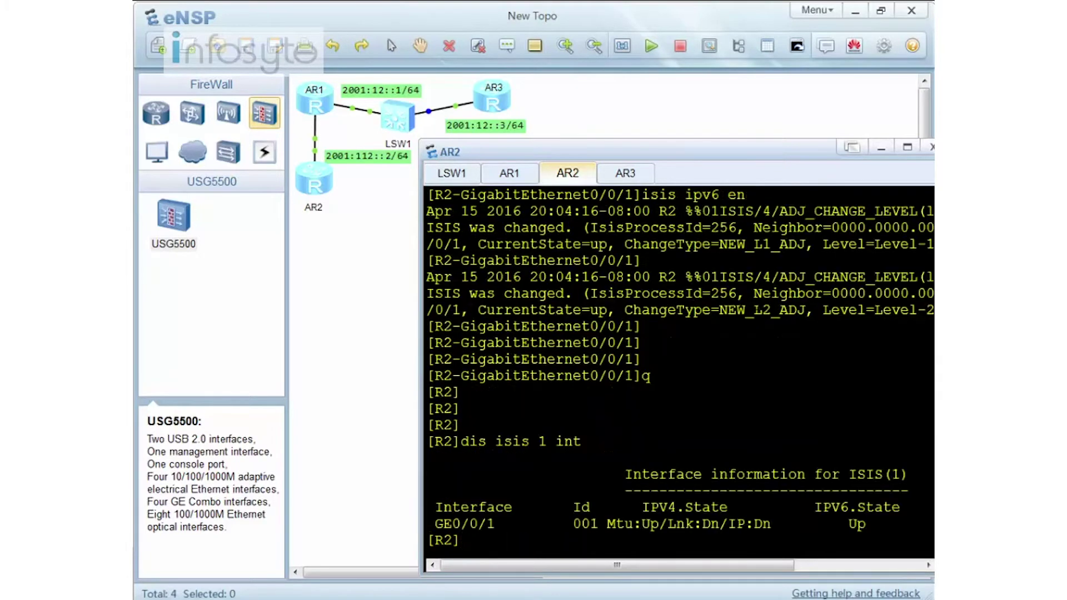
{"action": "type", "text": "dis isis peer"}
{"action": "key", "text": "Return"}
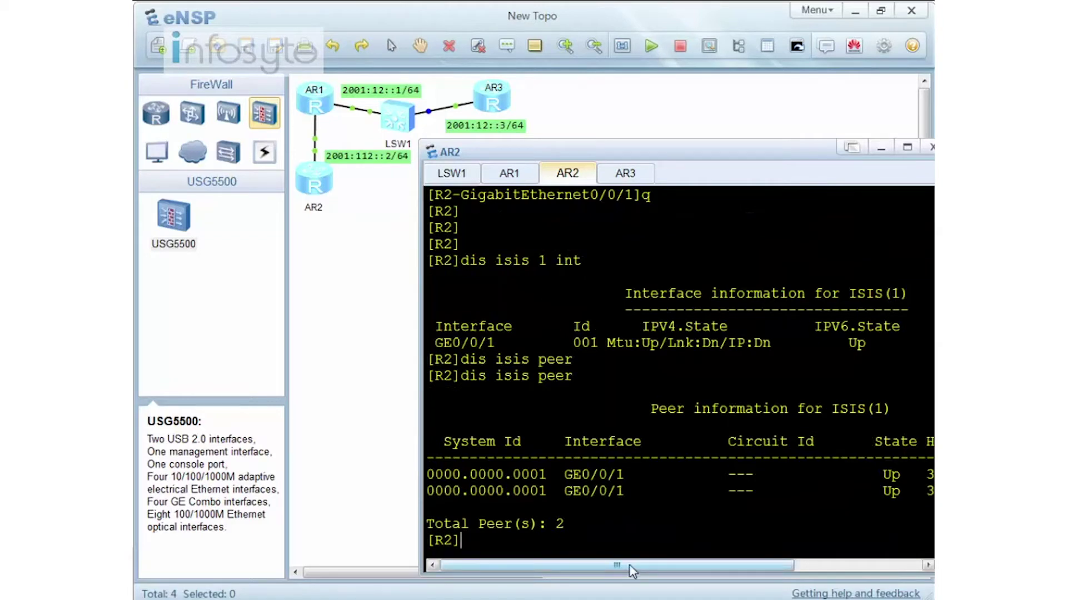
{"action": "left_click_drag", "start_coordinate": [629, 564], "coordinate": [816, 565]}
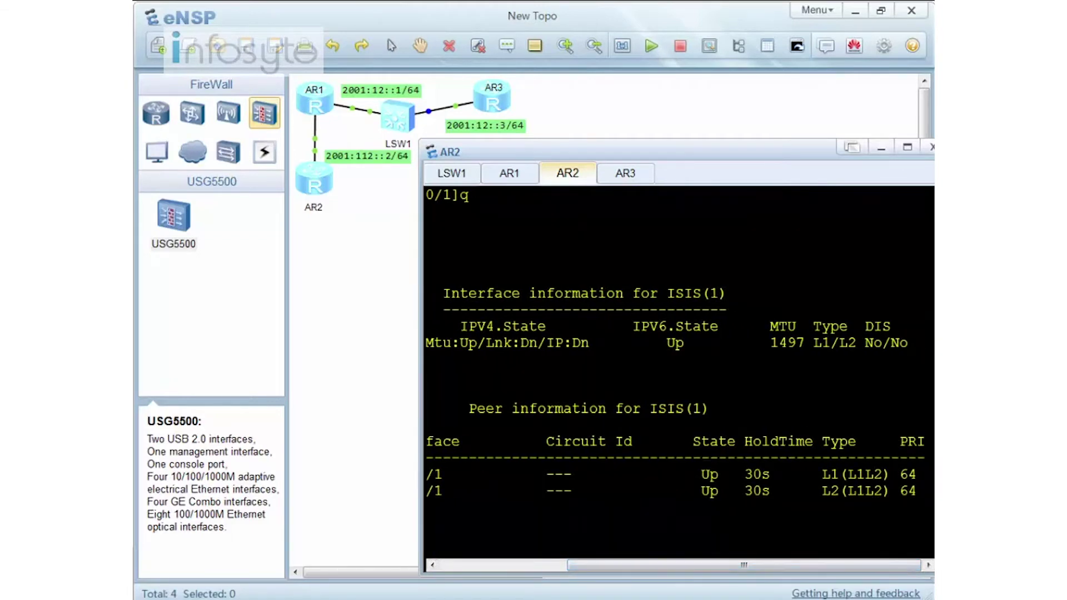
{"action": "left_click_drag", "start_coordinate": [816, 564], "coordinate": [689, 564]}
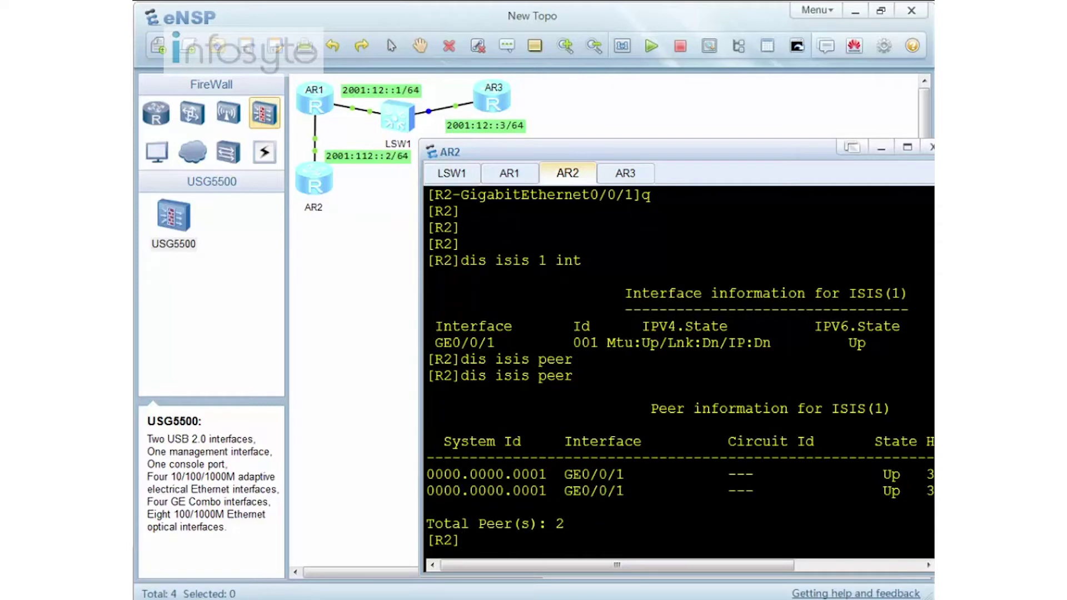
Step: Create AR3's IS-IS process with NET 47.0001.0000.0000.0003.00 and IPv6 enabled
{"action": "left_click", "coordinate": [639, 175]}
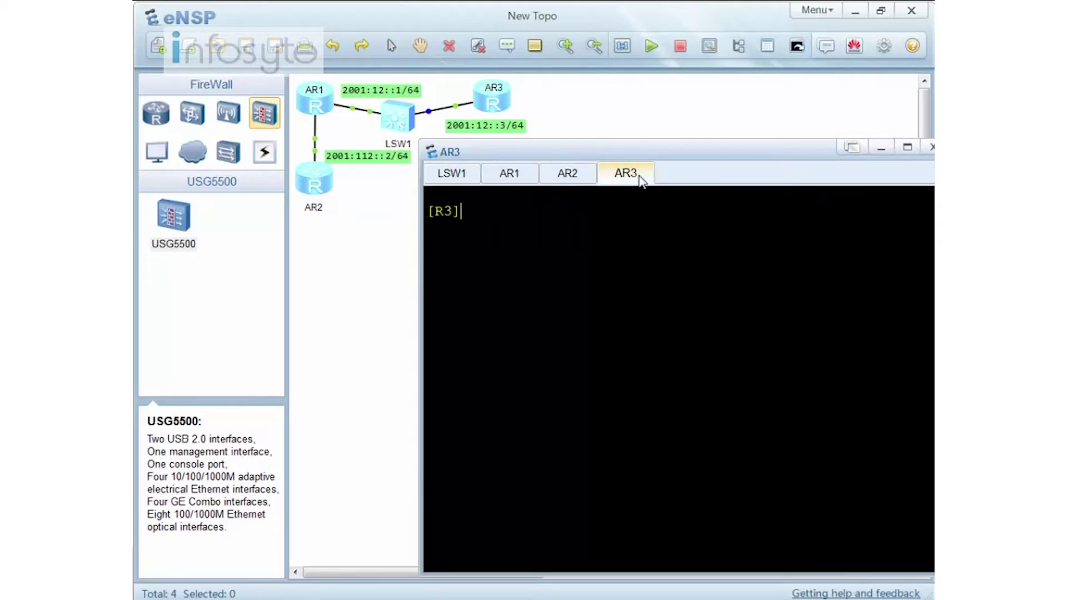
{"action": "type", "text": "isis"}
{"action": "key", "text": "Return"}
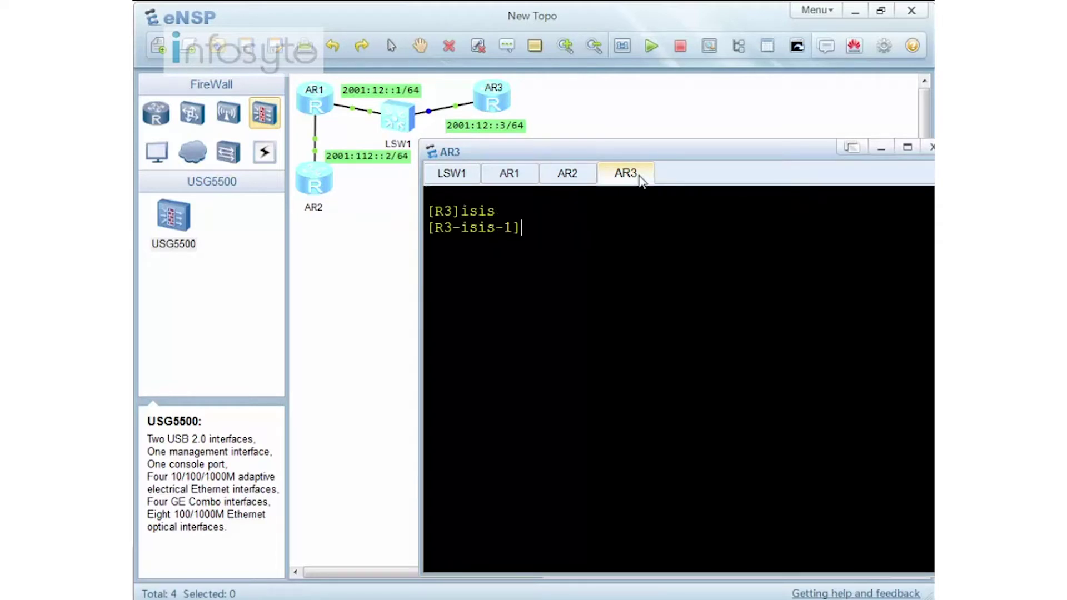
{"action": "type", "text": "net 47.0003.000"}
{"action": "key", "text": "BackSpace"}
{"action": "key", "text": "BackSpace"}
{"action": "key", "text": "BackSpace"}
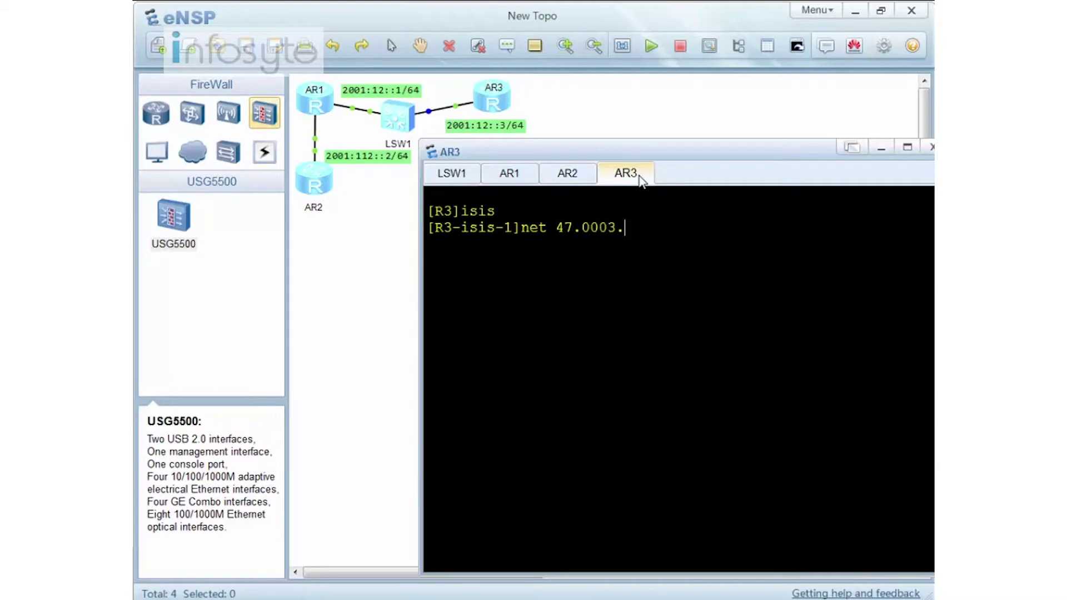
{"action": "key", "text": "BackSpace"}
{"action": "key", "text": "BackSpace"}
{"action": "type", "text": "1.0000.0000"}
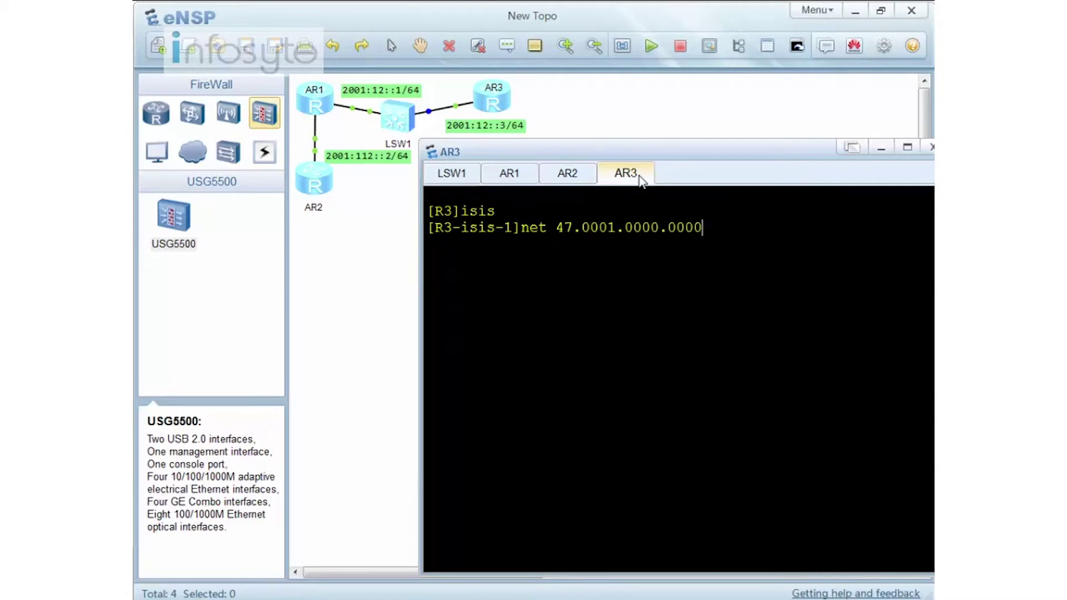
{"action": "type", "text": ".0003.00"}
{"action": "key", "text": "Return"}
{"action": "key", "text": "Return"}
{"action": "type", "text": "ipv6 en"}
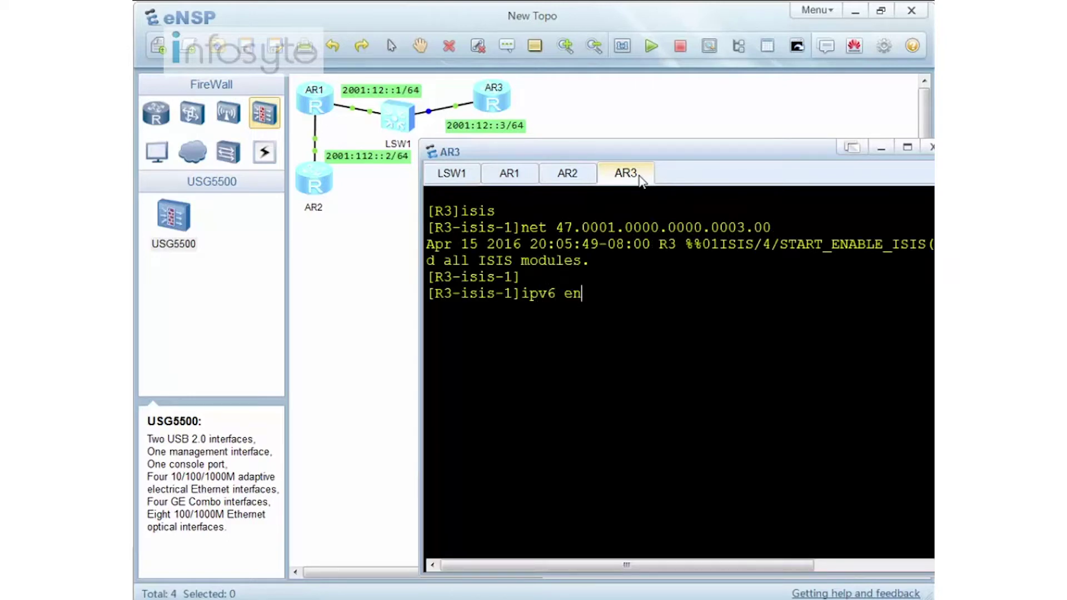
{"action": "key", "text": "Return"}
Step: Enable IS-IS 1 and IS-IS IPv6 on AR3's GigabitEthernet0/0/0
{"action": "type", "text": "int g0/00"}
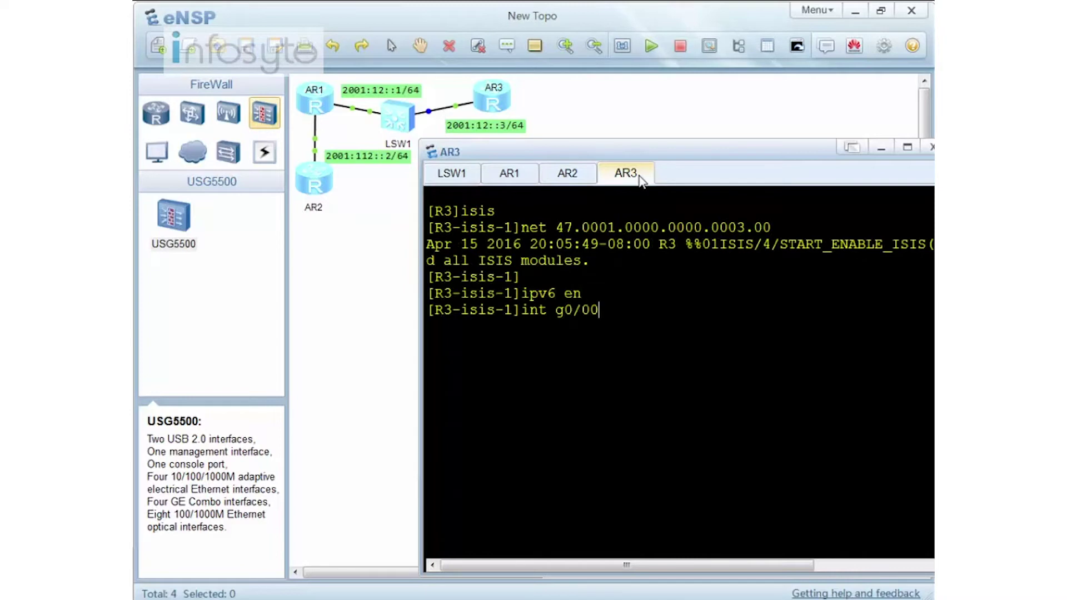
{"action": "key", "text": "BackSpace"}
{"action": "type", "text": "/0/0"}
{"action": "key", "text": "Return"}
{"action": "type", "text": "isis "}
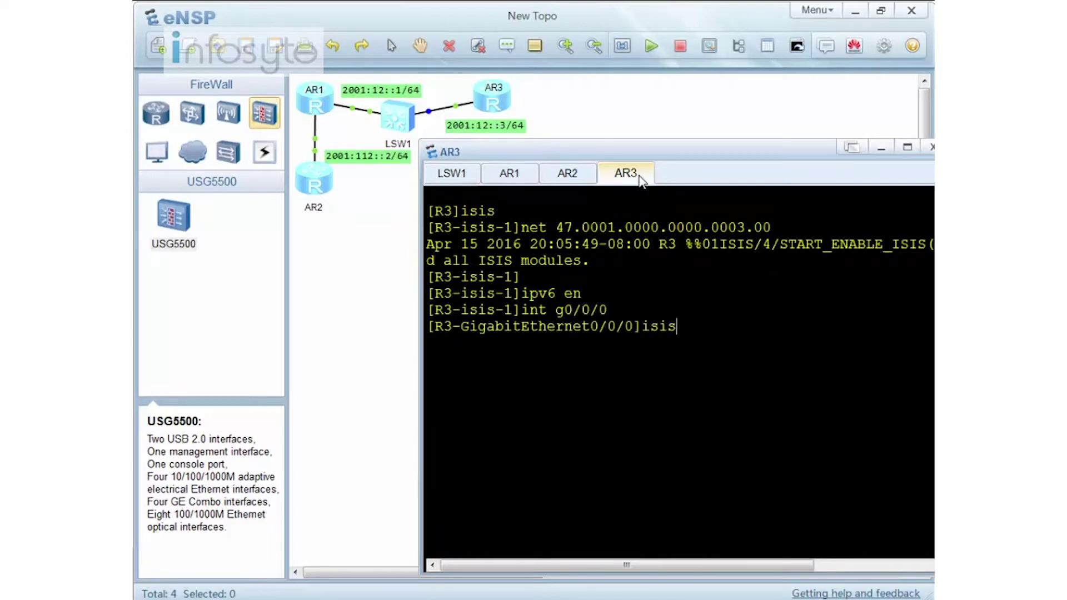
{"action": "type", "text": "en"}
{"action": "key", "text": "Tab"}
{"action": "type", "text": "1"}
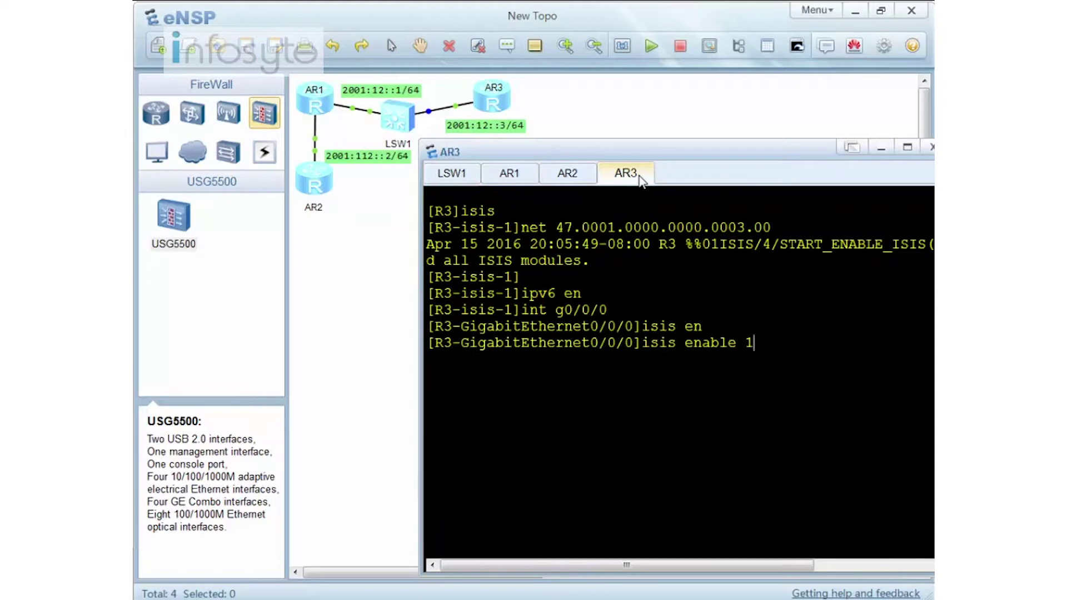
{"action": "key", "text": "Return"}
{"action": "type", "text": "isis ip"}
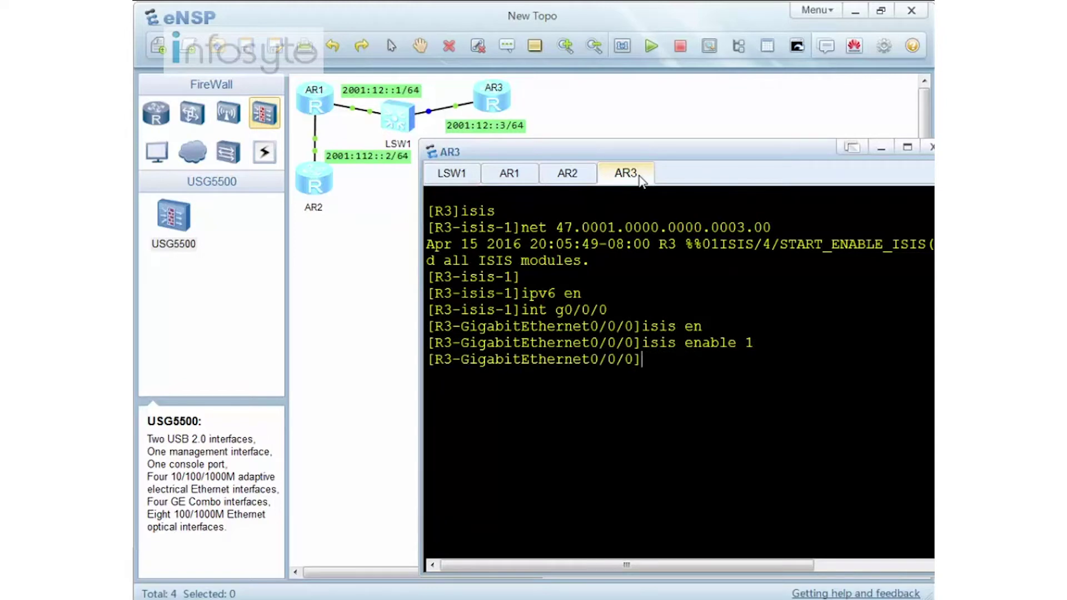
{"action": "type", "text": "v6 en"}
{"action": "key", "text": "Return"}
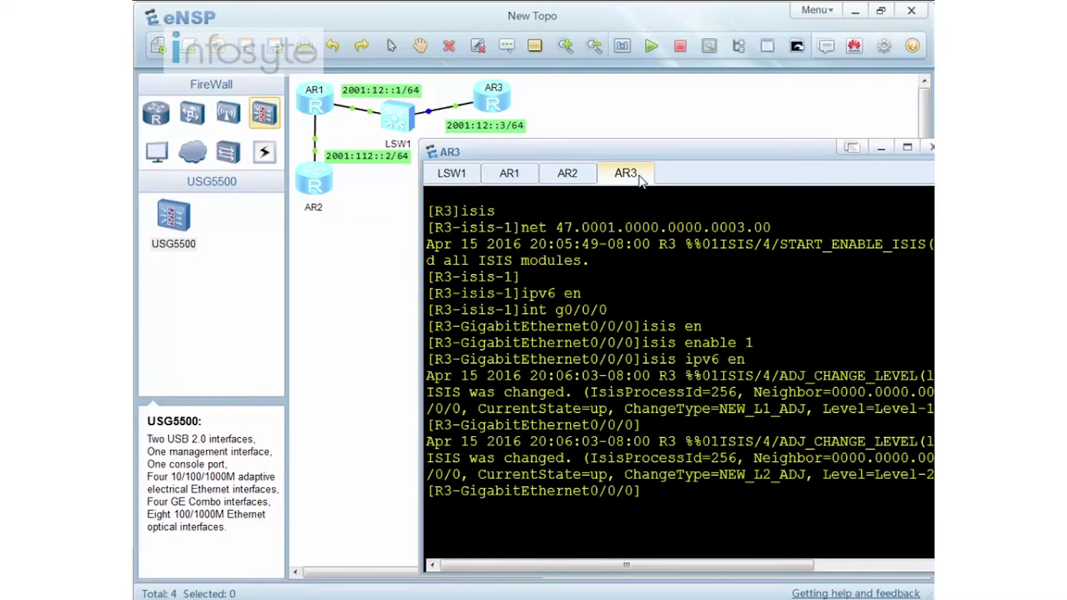
{"action": "type", "text": "q"}
{"action": "key", "text": "Return"}
{"action": "key", "text": "Return"}
{"action": "key", "text": "Return"}
{"action": "key", "text": "Return"}
{"action": "key", "text": "Return"}
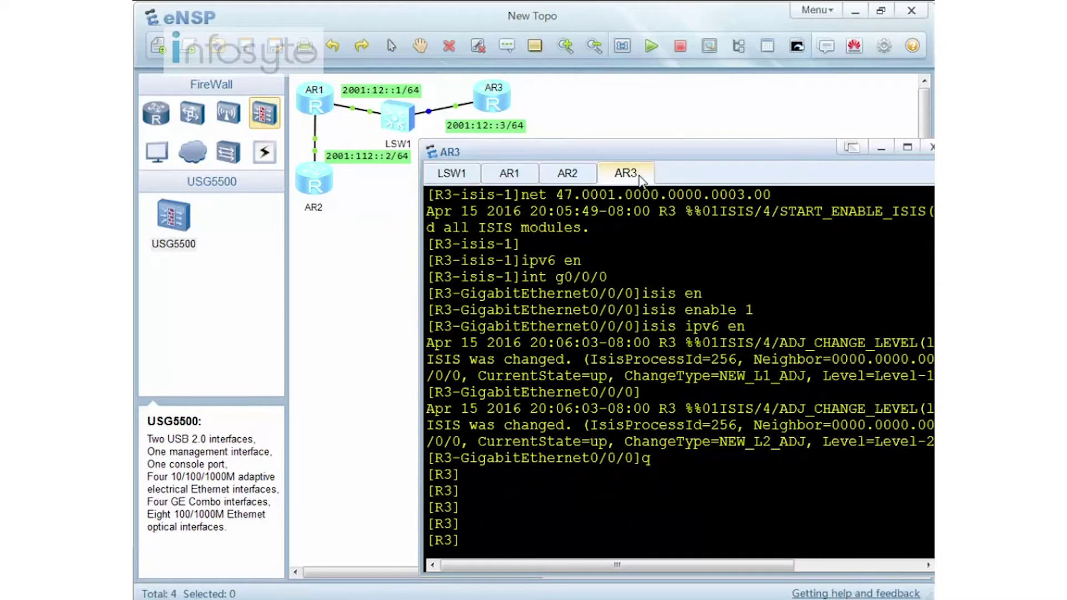
Step: Display AR3's IS-IS link-state database and routing table, noting the 2001:112::/64 route
{"action": "type", "text": "dis isis ?"}
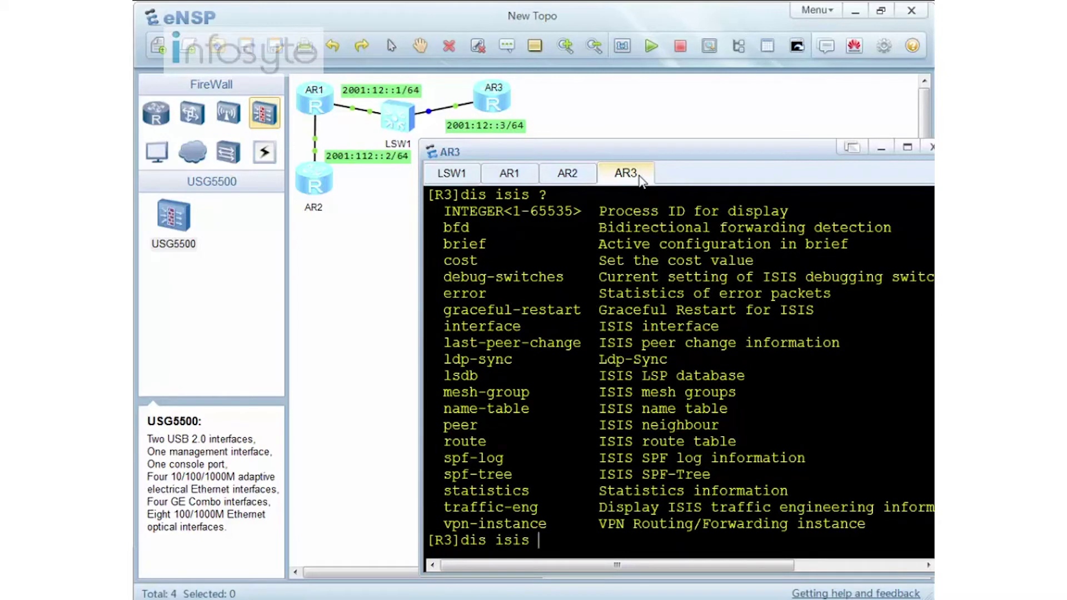
{"action": "type", "text": "ls"}
{"action": "key", "text": "Tab"}
{"action": "key", "text": "Return"}
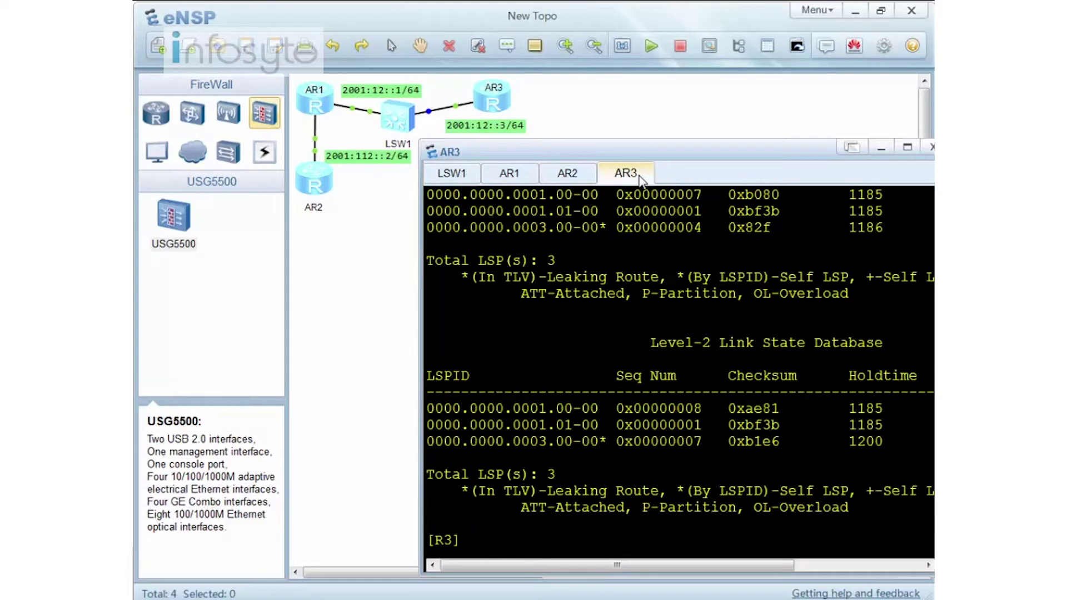
{"action": "type", "text": "dis isis ro"}
{"action": "key", "text": "Tab"}
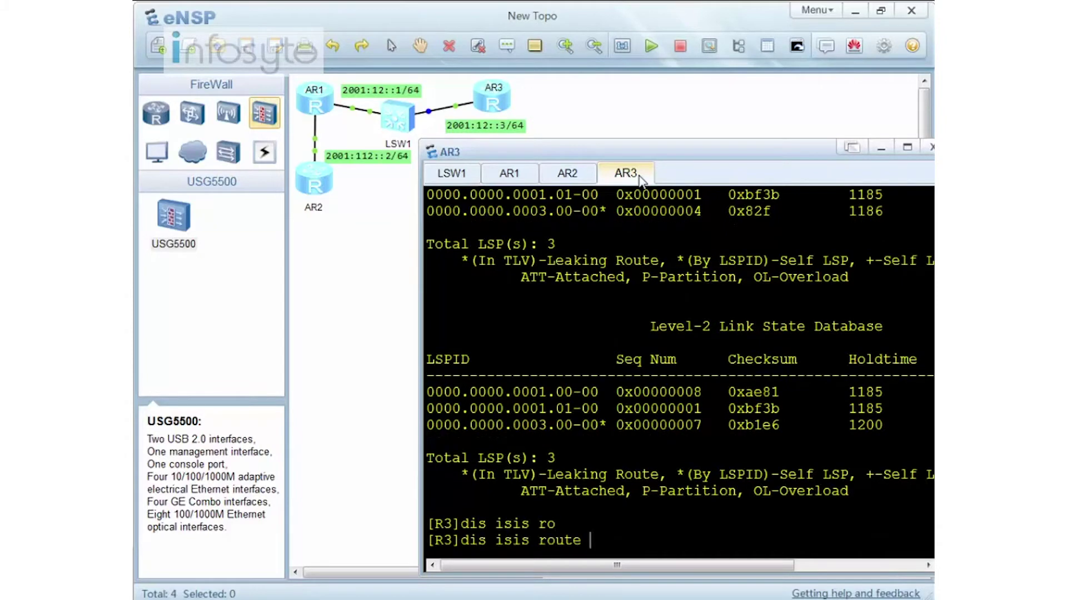
{"action": "key", "text": "Return"}
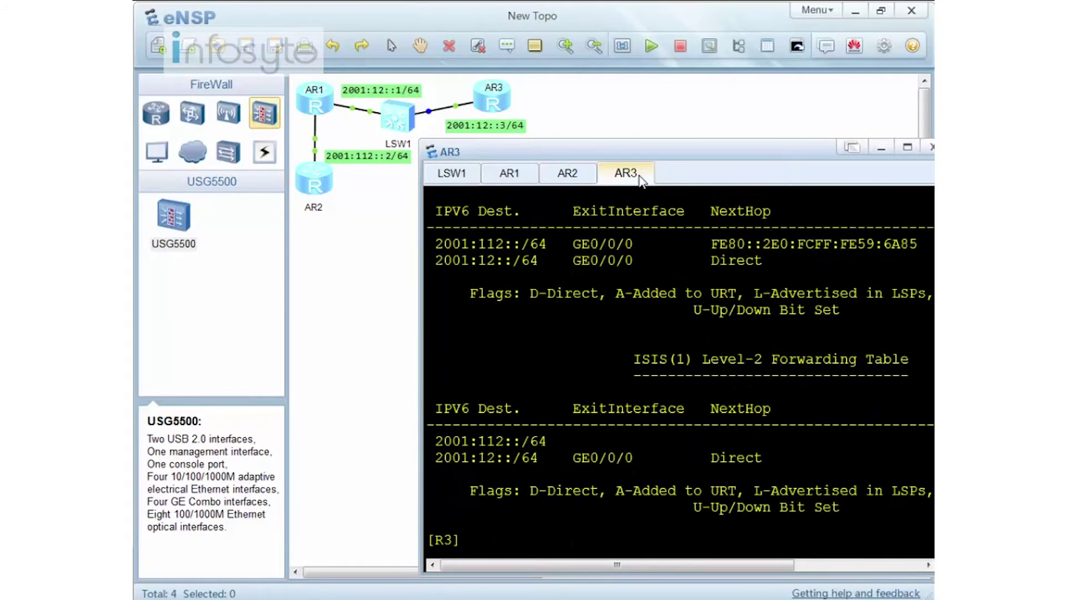
{"action": "left_click_drag", "start_coordinate": [565, 441], "coordinate": [434, 441]}
Step: Ping 2001:112::2 from AR3 over IPv6 and bring up the live Wireshark capture
{"action": "type", "text": "ping ipv6 2001:1"}
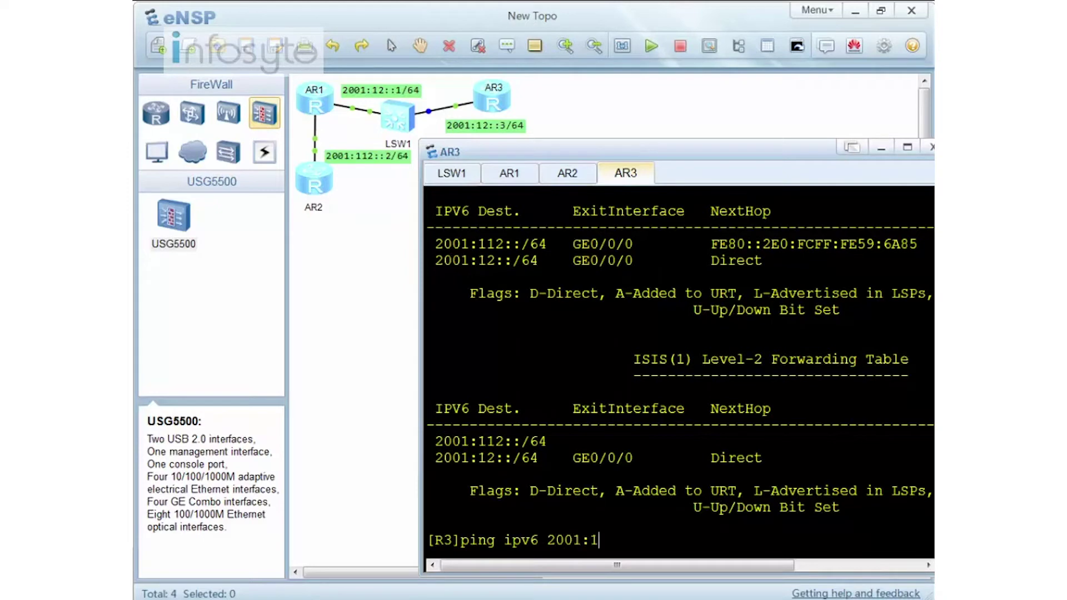
{"action": "type", "text": "12::2"}
{"action": "key", "text": "Return"}
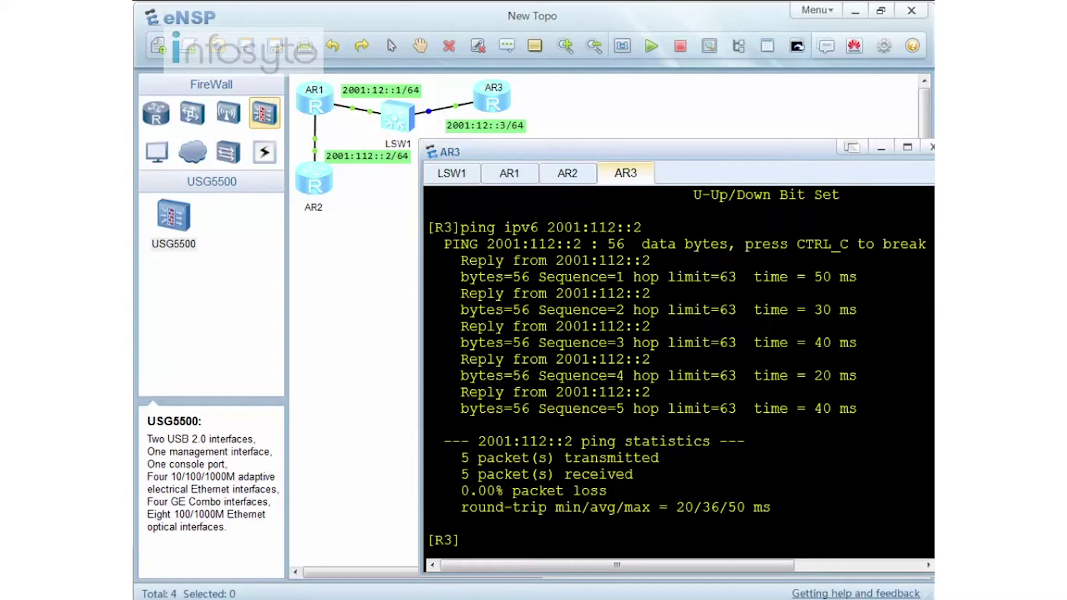
{"action": "key", "text": "alt+Tab"}
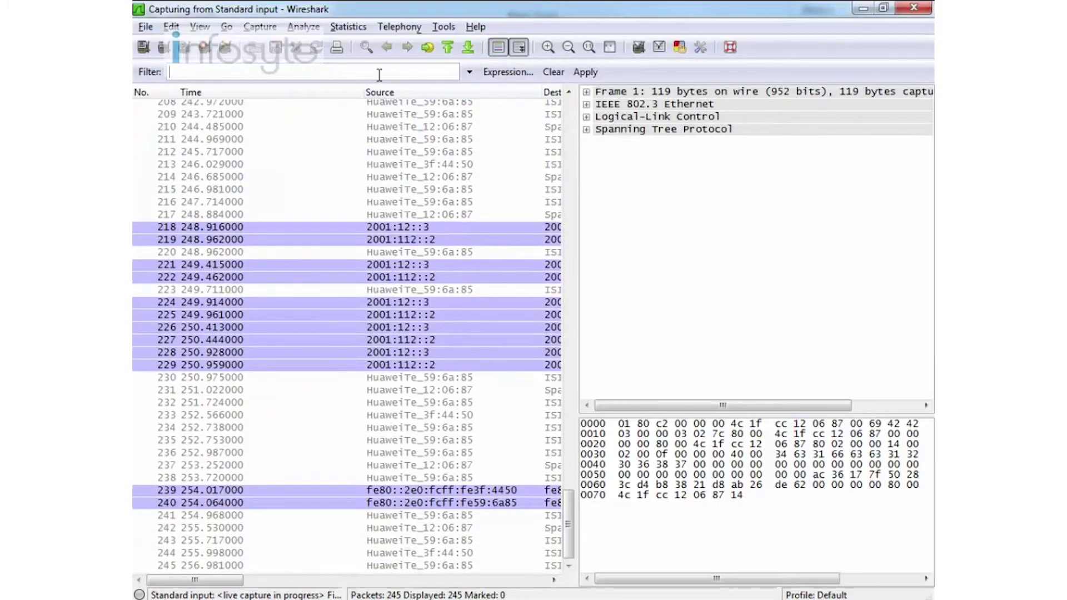
Step: Filter the Wireshark capture to isis packets and select packet 39
{"action": "left_click", "coordinate": [380, 76]}
{"action": "type", "text": "isis"}
{"action": "key", "text": "Return"}
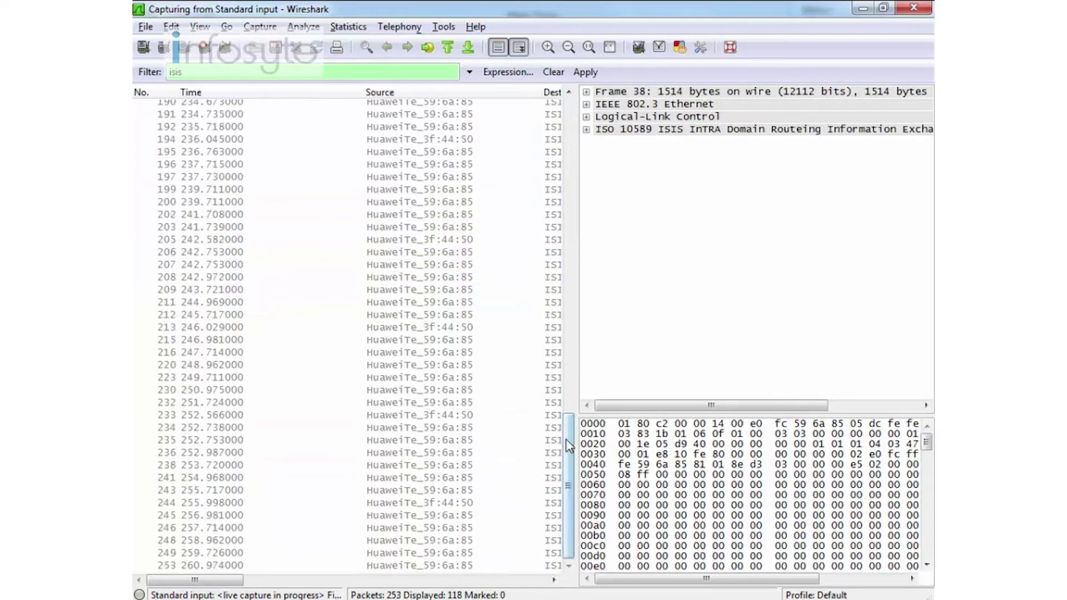
{"action": "left_click_drag", "start_coordinate": [570, 451], "coordinate": [575, 147]}
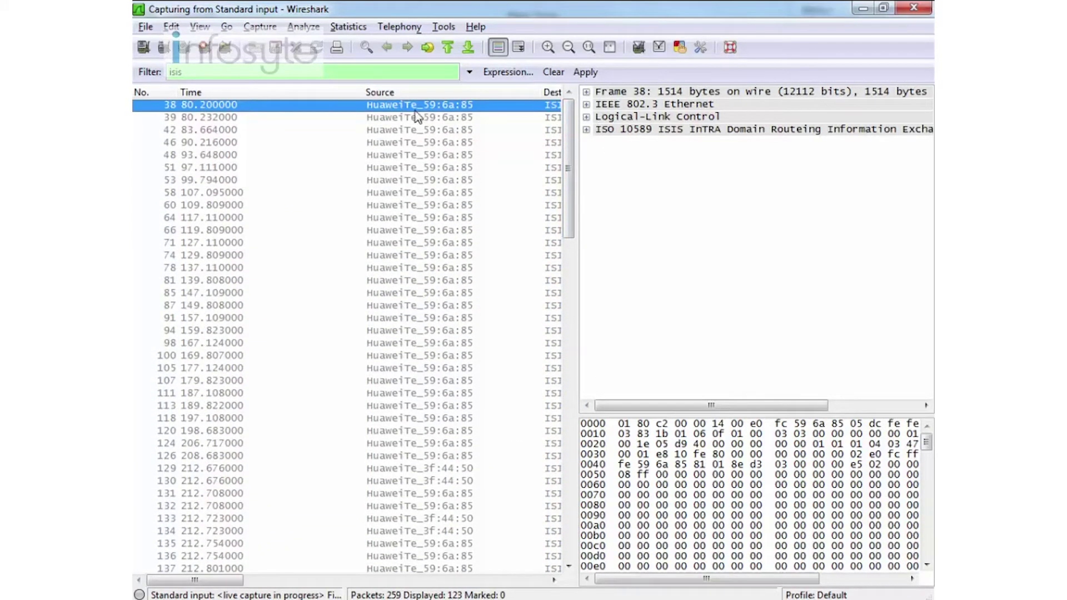
{"action": "left_click", "coordinate": [394, 119]}
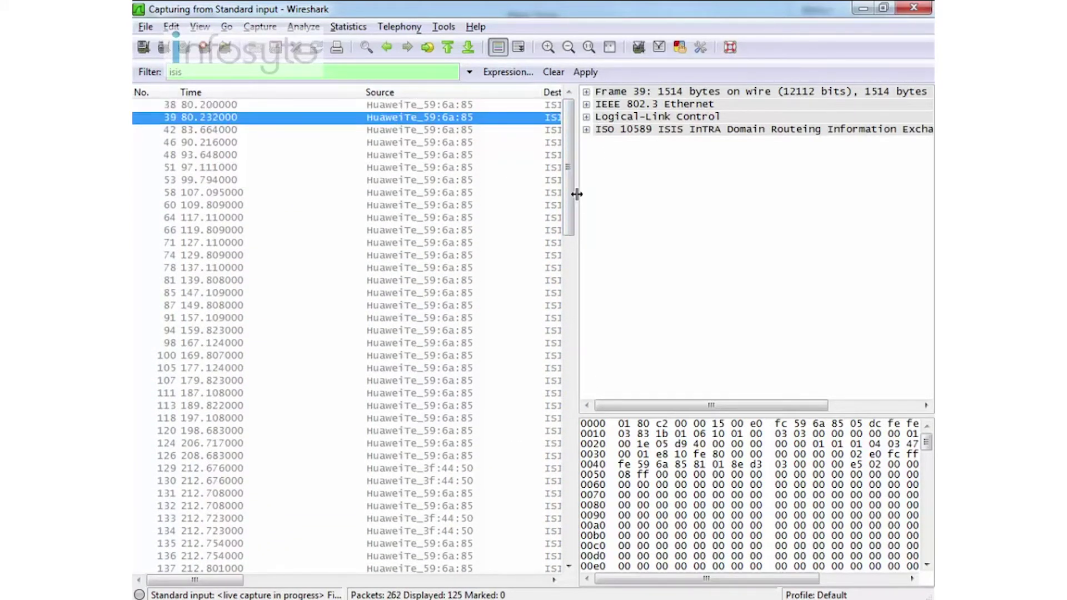
{"action": "left_click_drag", "start_coordinate": [576, 197], "coordinate": [367, 195]}
Step: Inspect the ISIS HELLO's IPv6 interface addresses, including the fe80 link-local, then minimize Wireshark
{"action": "left_click", "coordinate": [377, 130]}
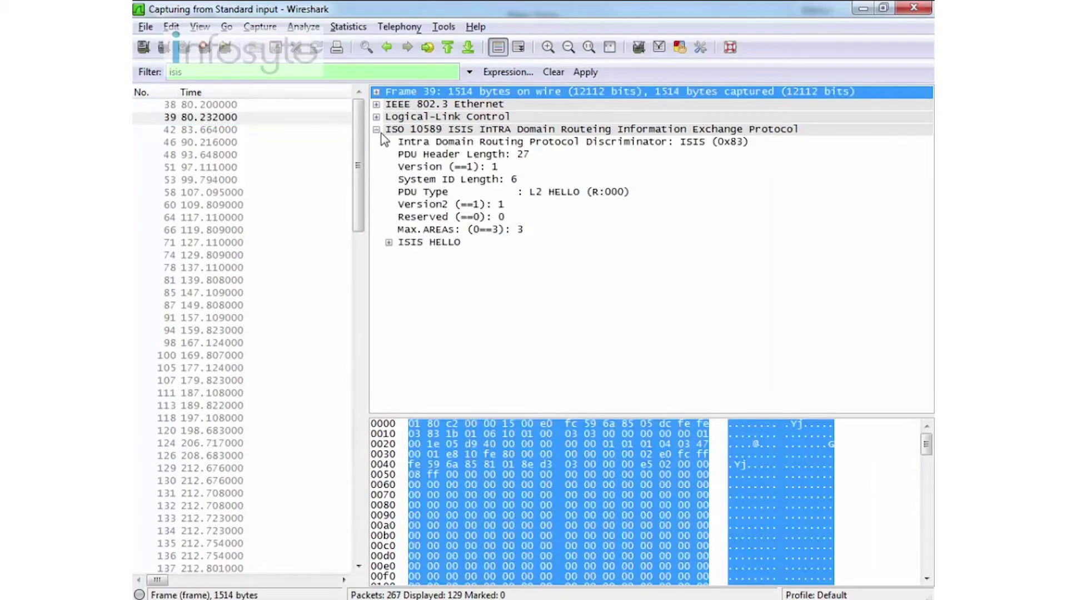
{"action": "left_click", "coordinate": [389, 244]}
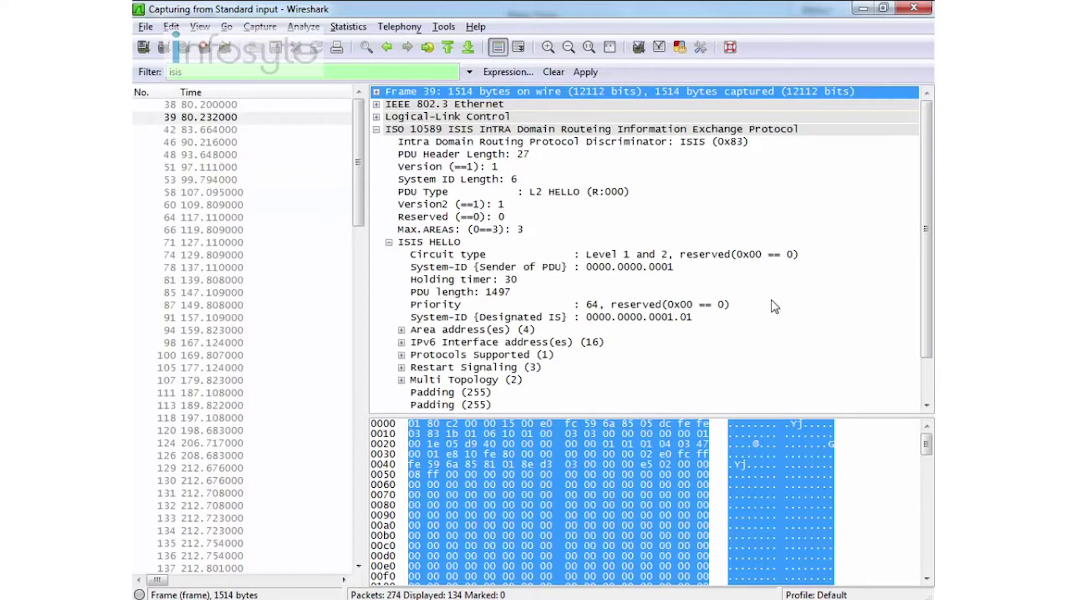
{"action": "left_click", "coordinate": [554, 343]}
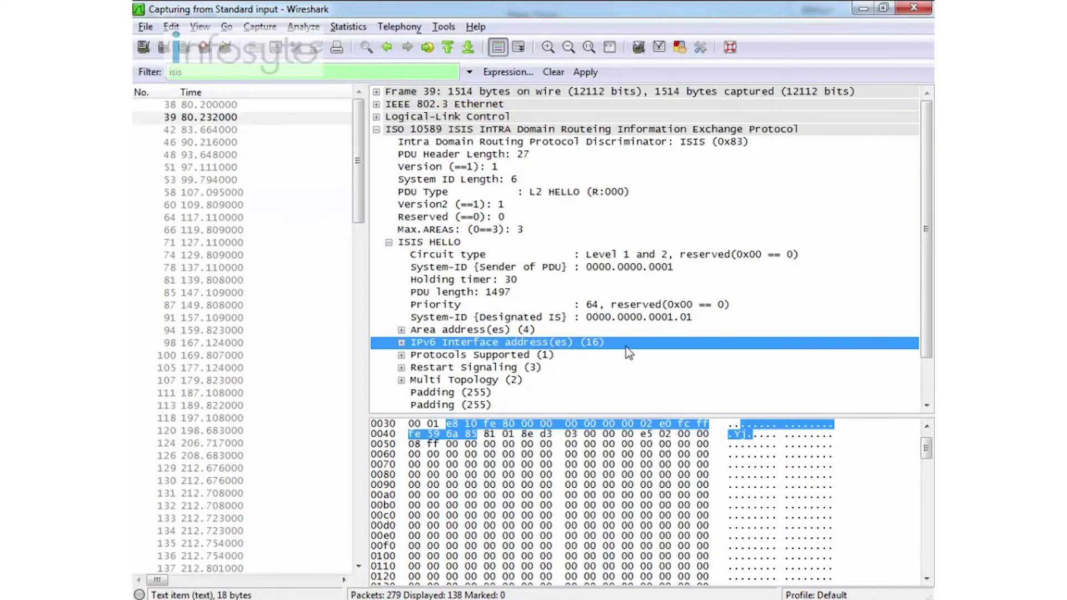
{"action": "scroll", "coordinate": [678, 338], "scroll_direction": "down", "scroll_amount": 2}
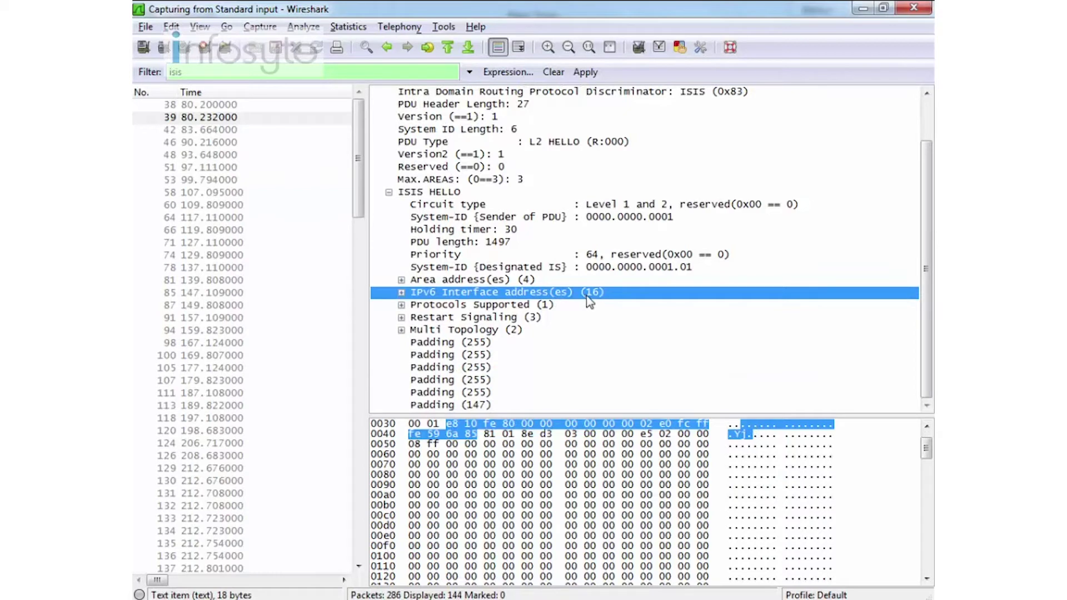
{"action": "double_click", "coordinate": [570, 295]}
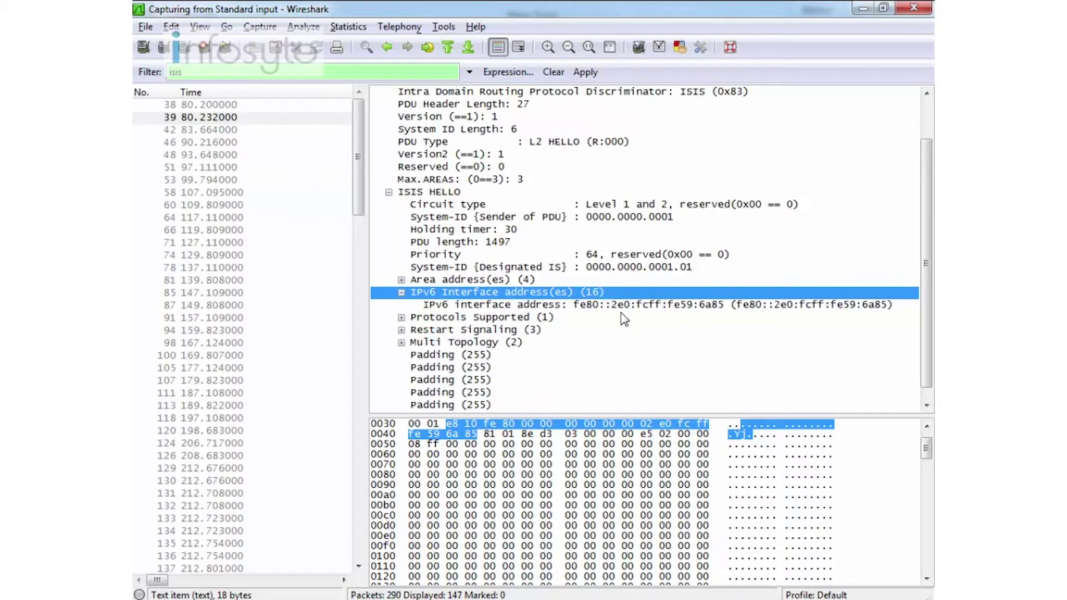
{"action": "left_click", "coordinate": [622, 307]}
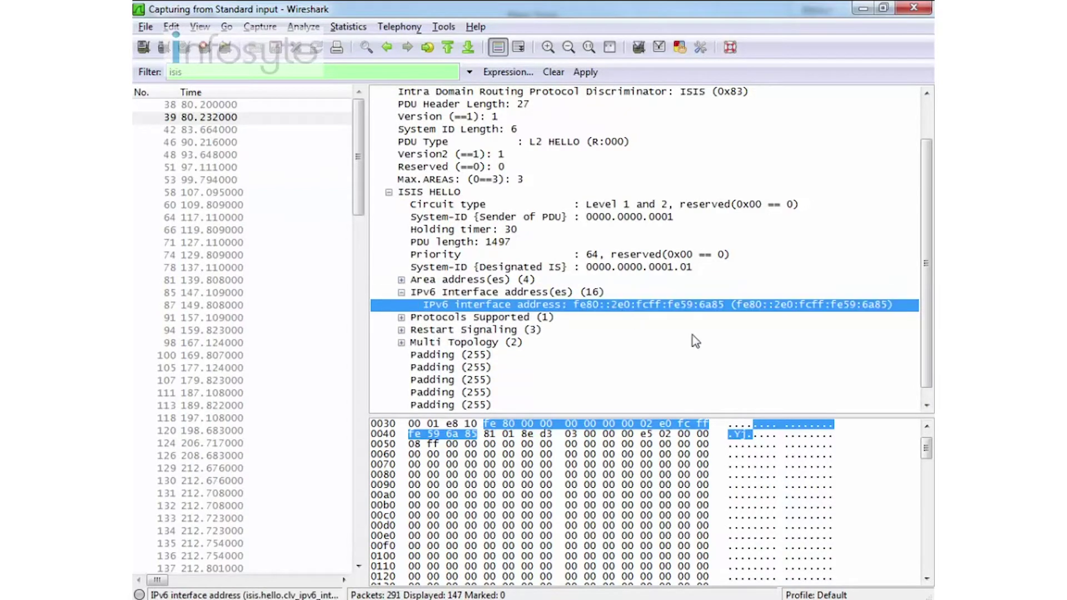
{"action": "left_click", "coordinate": [401, 292]}
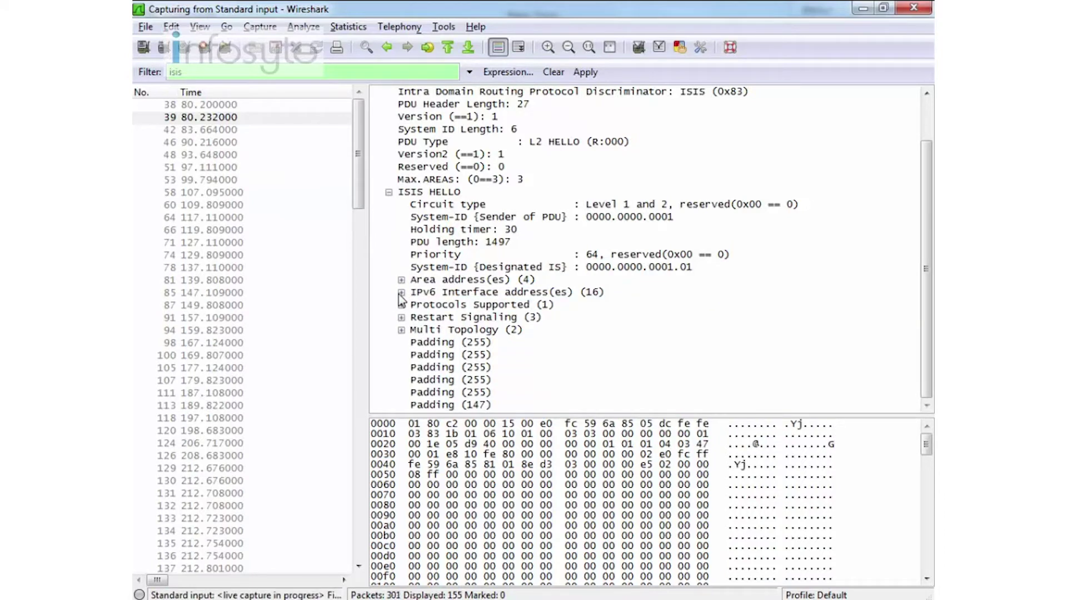
{"action": "left_click", "coordinate": [860, 9]}
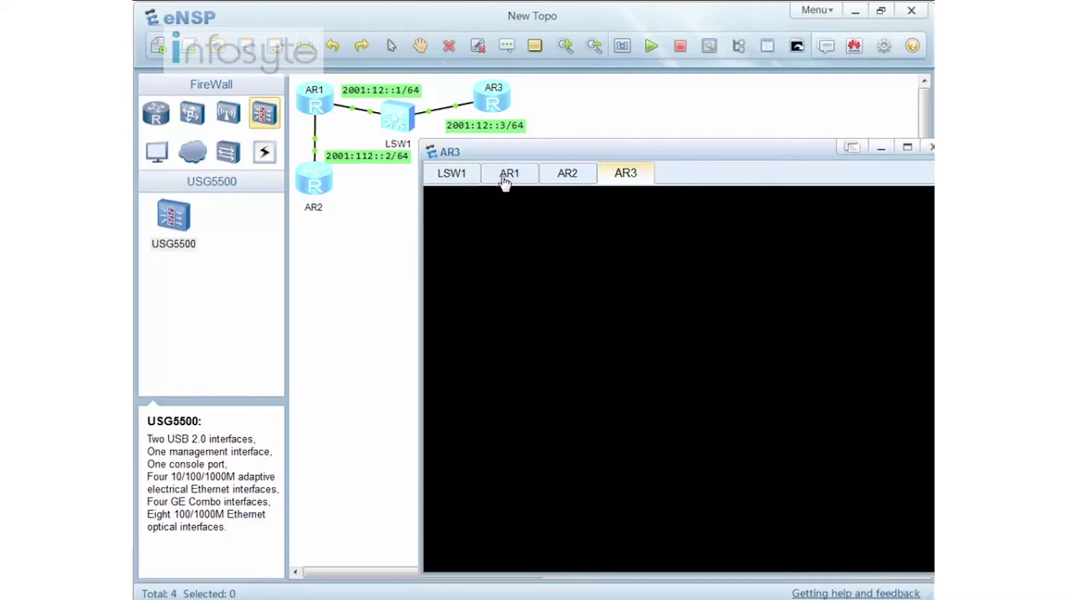
Step: On AR1, start BGP 13 with router ID 1.1.1.1 and peer 2001:12::3 in AS 13
{"action": "left_click", "coordinate": [506, 177]}
{"action": "key", "text": "Return"}
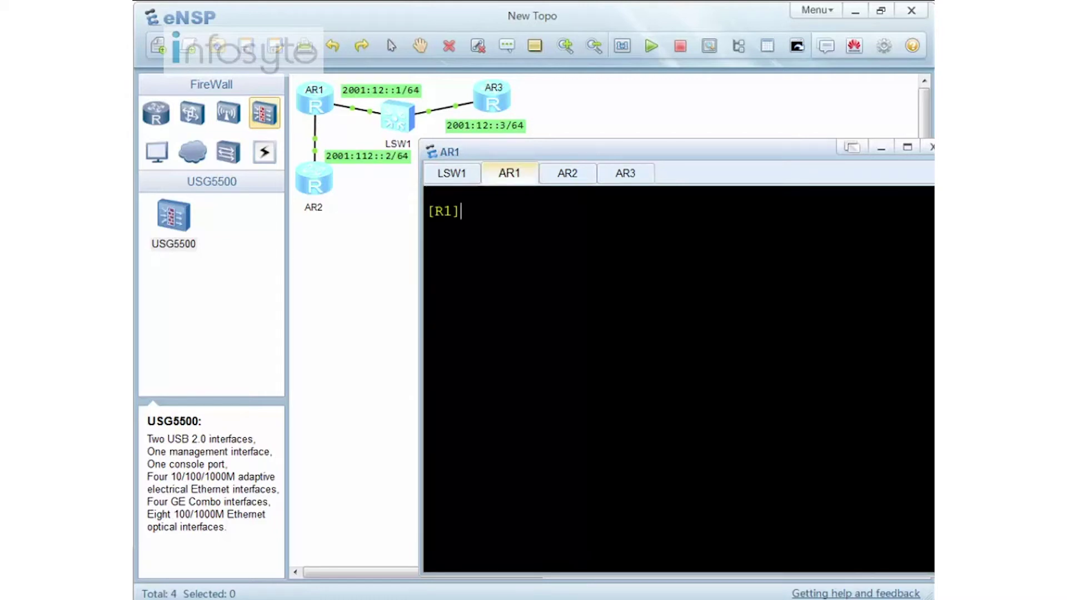
{"action": "type", "text": "bgp 13"}
{"action": "key", "text": "Return"}
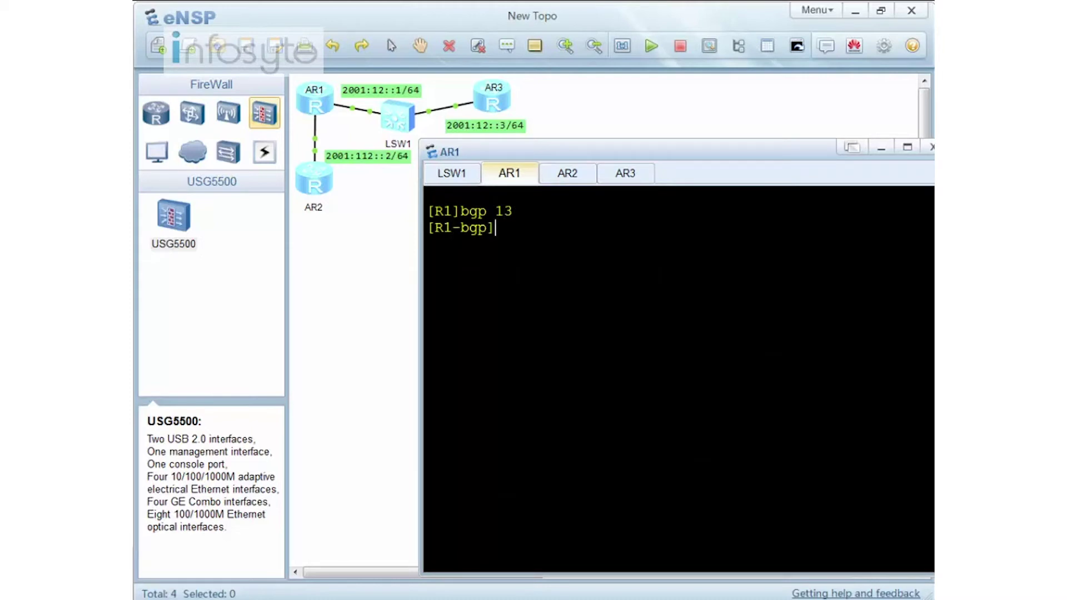
{"action": "type", "text": "router-id "}
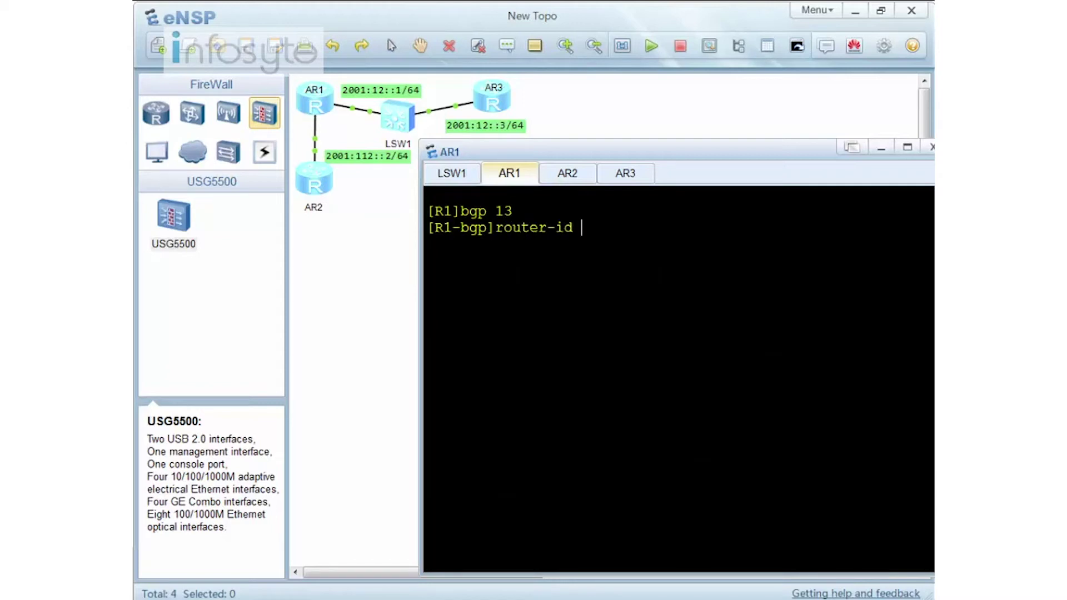
{"action": "type", "text": "1.1.1.1"}
{"action": "key", "text": "Return"}
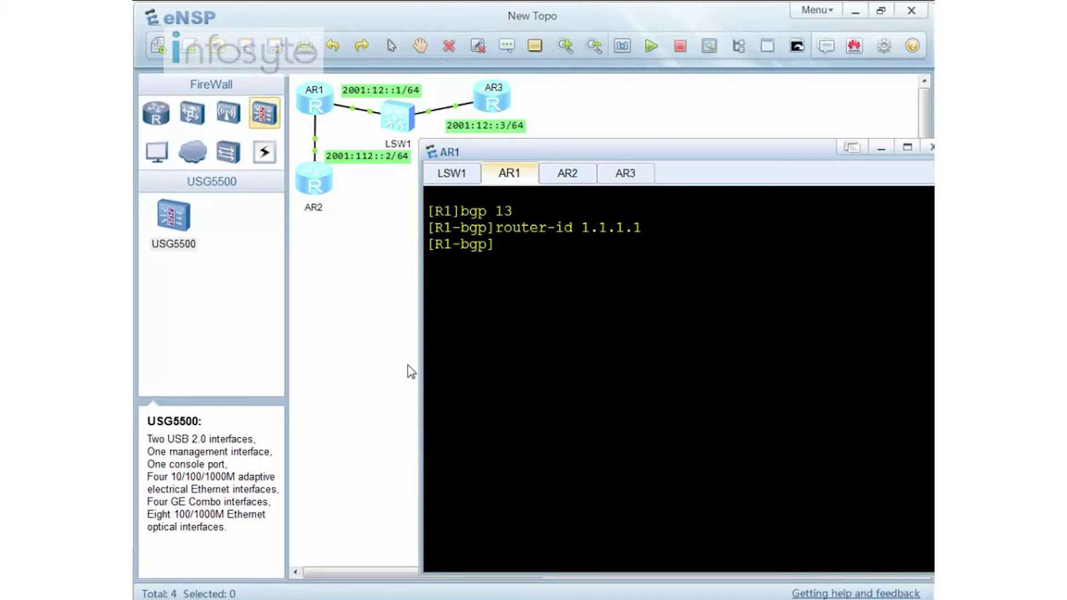
{"action": "type", "text": "peer 2001:12::"}
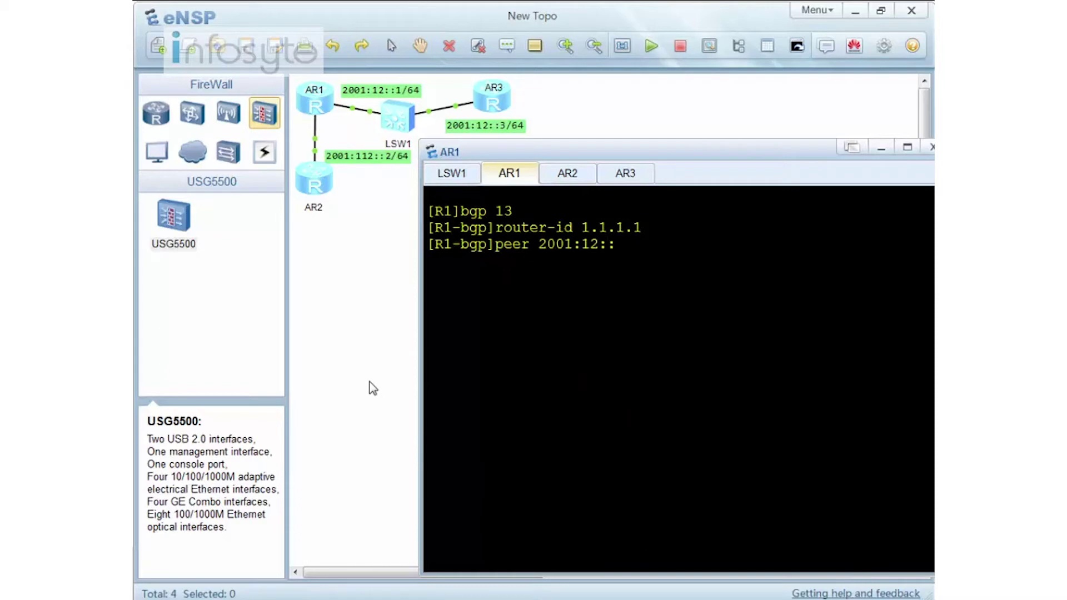
{"action": "type", "text": "3 as-n"}
{"action": "key", "text": "Tab"}
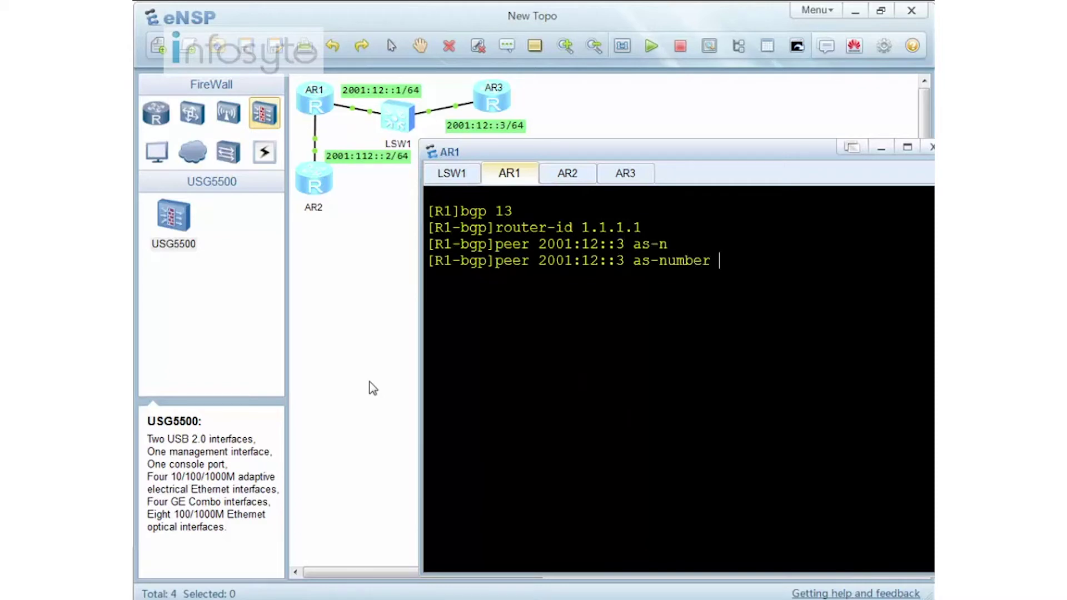
{"action": "type", "text": "13"}
{"action": "key", "text": "Return"}
Step: Enable peer 2001:12::3 in AR1's BGP IPv6 unicast address family
{"action": "type", "text": "ipv6"}
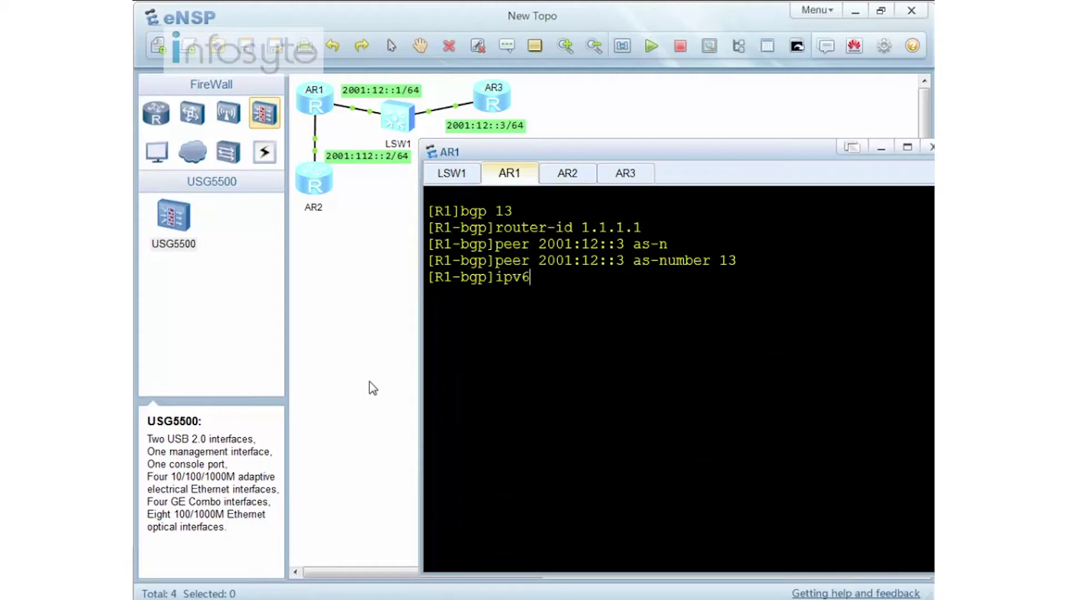
{"action": "key", "text": "Tab"}
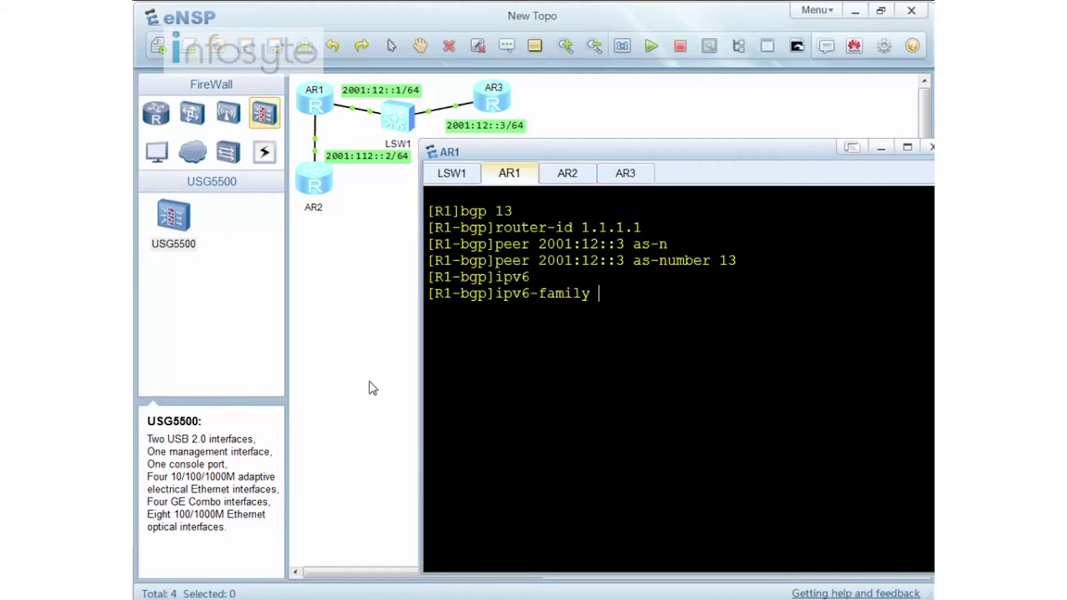
{"action": "type", "text": "un"}
{"action": "key", "text": "Tab"}
{"action": "key", "text": "Return"}
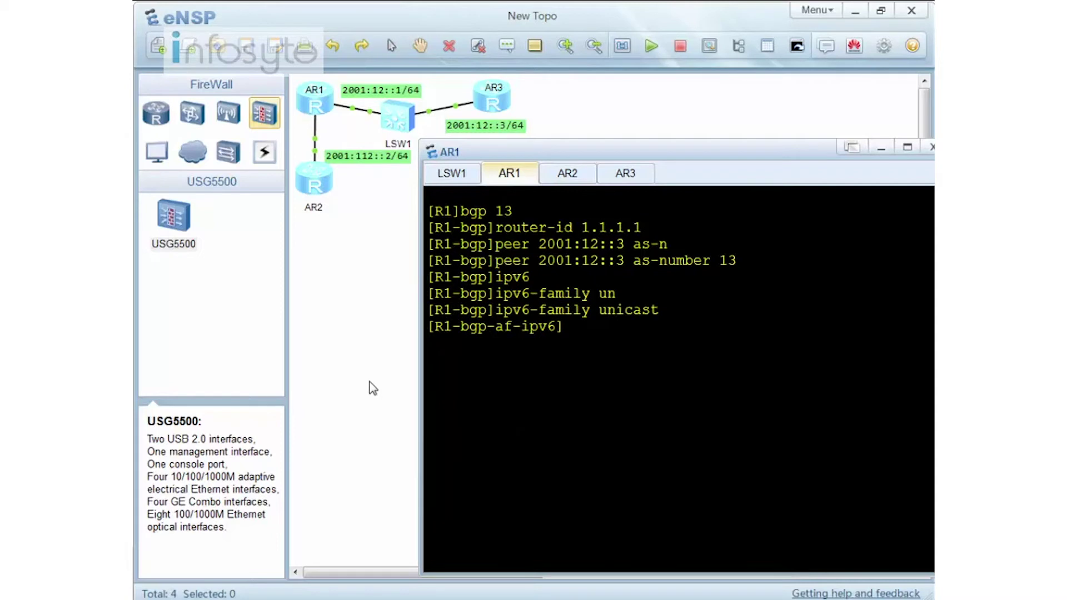
{"action": "type", "text": "peer 2001:12::3 en"}
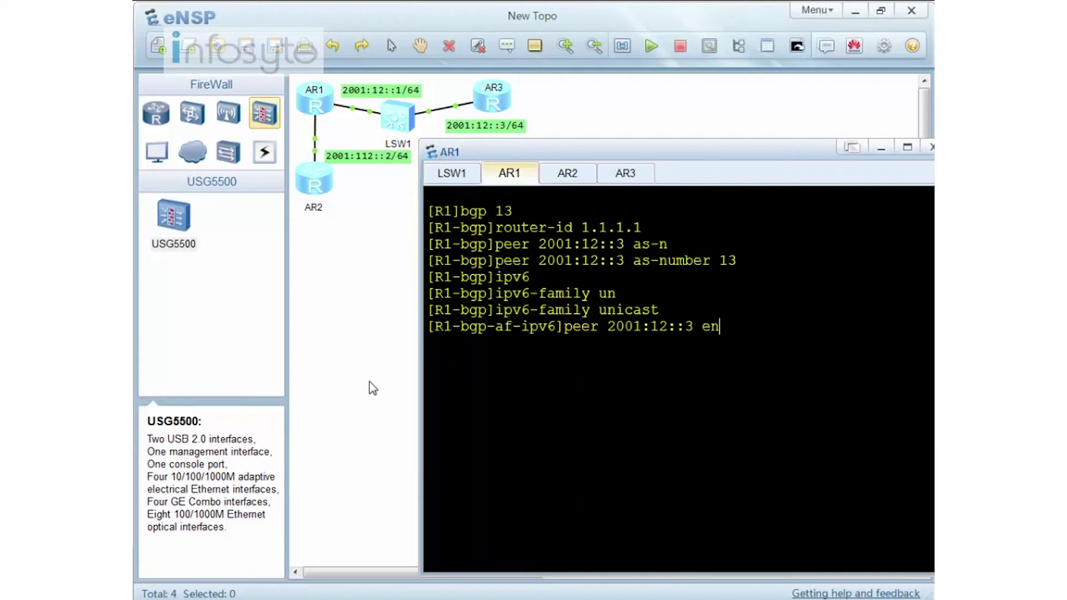
{"action": "key", "text": "Tab"}
{"action": "key", "text": "Return"}
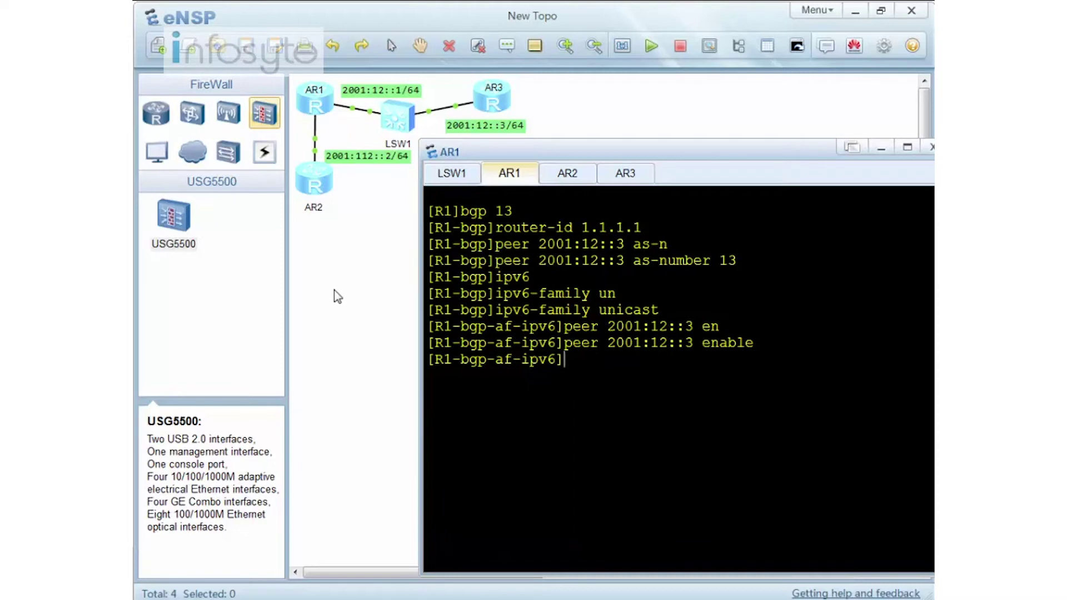
Step: On AR3, enter BGP 13 and set router ID 3.3.3.3
{"action": "left_click", "coordinate": [626, 173]}
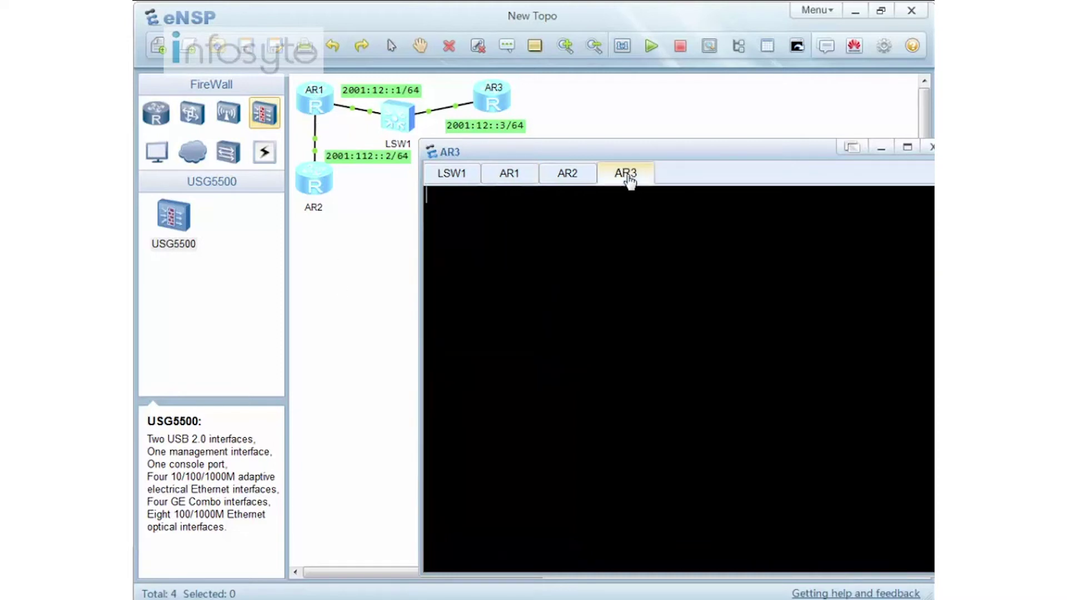
{"action": "key", "text": "Return"}
{"action": "type", "text": "bgp 13"}
{"action": "key", "text": "Return"}
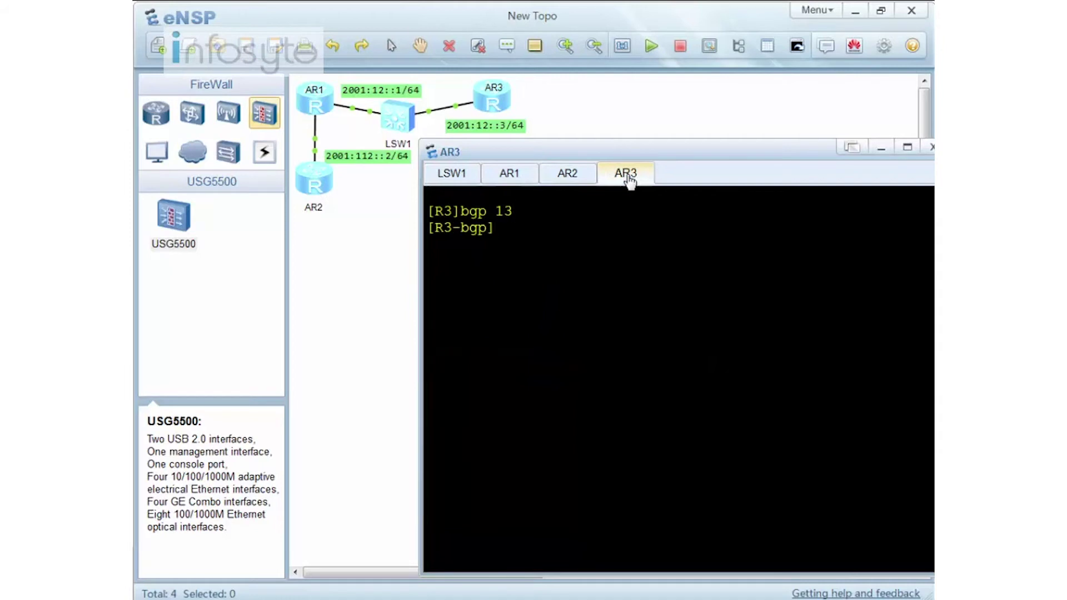
{"action": "type", "text": "peer 2"}
{"action": "key", "text": "BackSpace"}
{"action": "key", "text": "BackSpace"}
{"action": "key", "text": "BackSpace"}
{"action": "key", "text": "BackSpace"}
{"action": "key", "text": "BackSpace"}
{"action": "key", "text": "BackSpace"}
{"action": "type", "text": "rout"}
{"action": "key", "text": "Tab"}
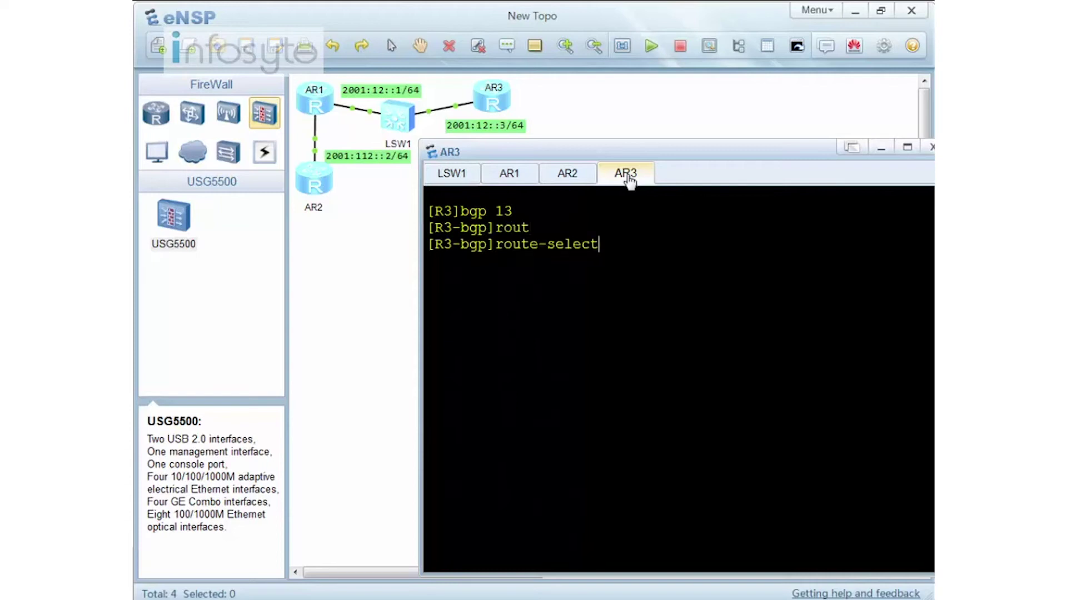
{"action": "key", "text": "Tab"}
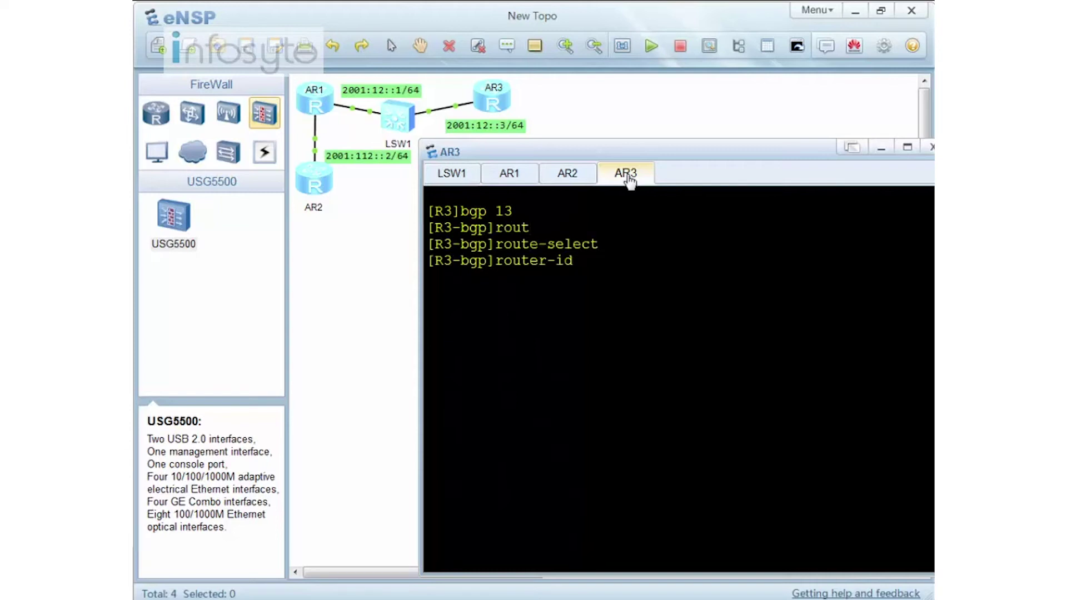
{"action": "type", "text": "3.3.3.3"}
{"action": "key", "text": "Return"}
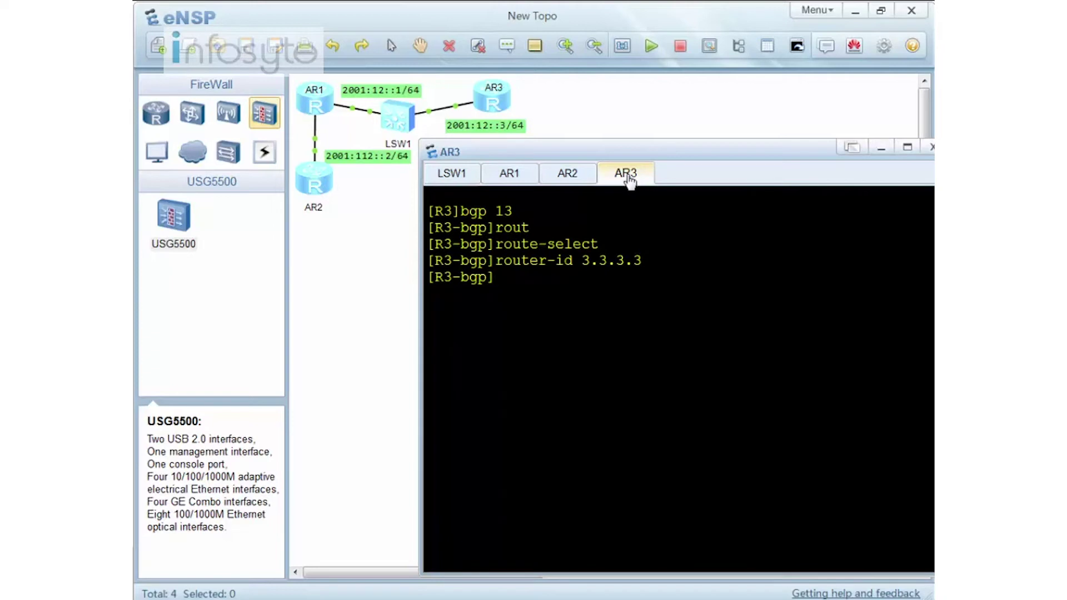
Step: Add peer 2001:12::1 in AS 13 and enable it under IPv6 unicast, then quit the family view
{"action": "type", "text": "peer 2001:12"}
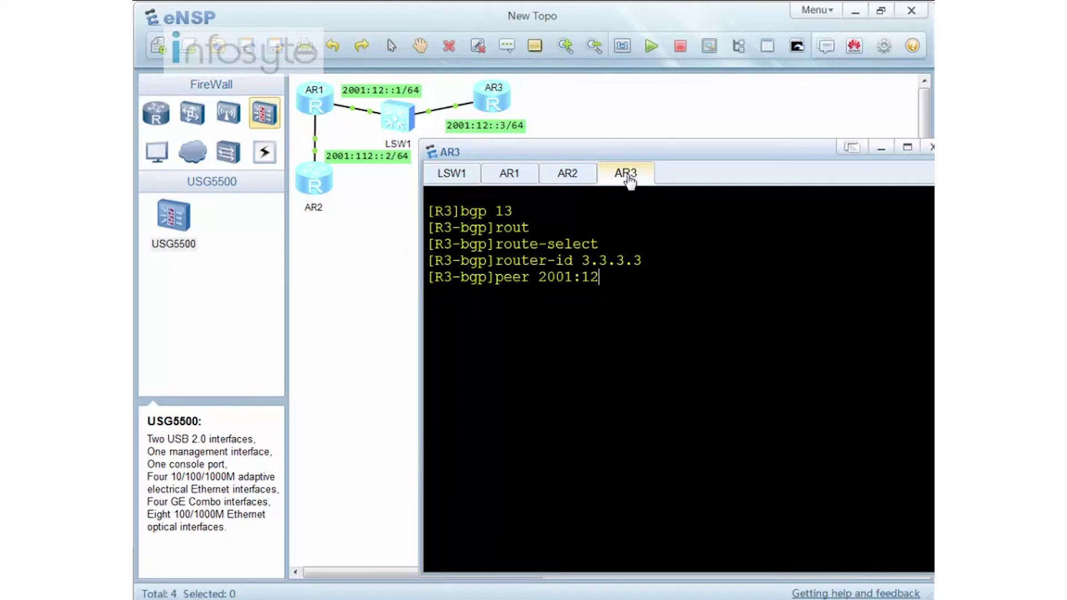
{"action": "type", "text": "::1 as-n 13"}
{"action": "key", "text": "Return"}
{"action": "type", "text": "ipv6"}
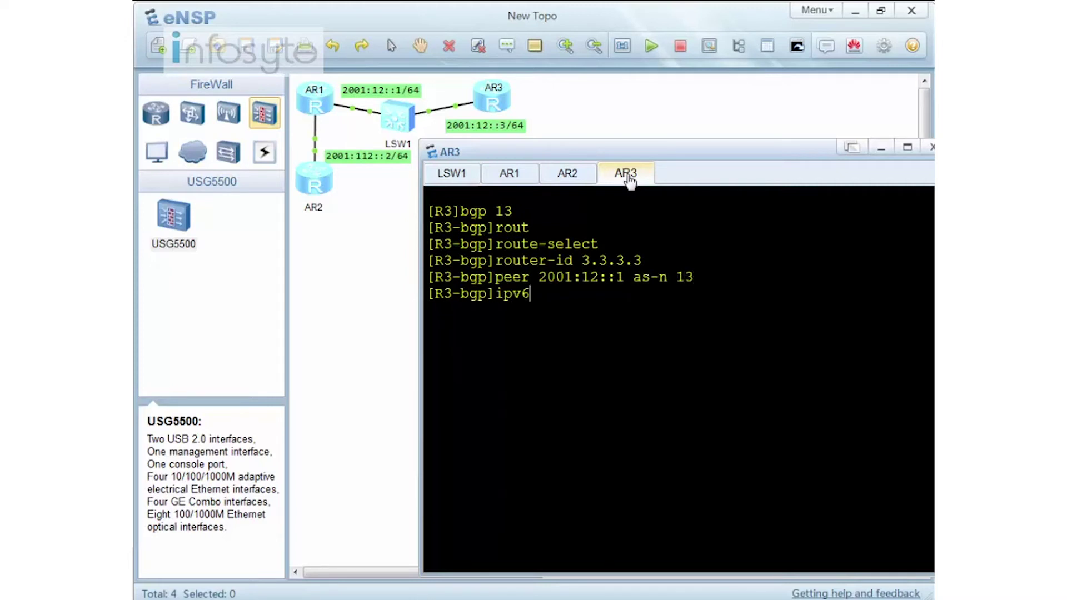
{"action": "key", "text": "Tab"}
{"action": "type", "text": "u"}
{"action": "key", "text": "Tab"}
{"action": "key", "text": "Return"}
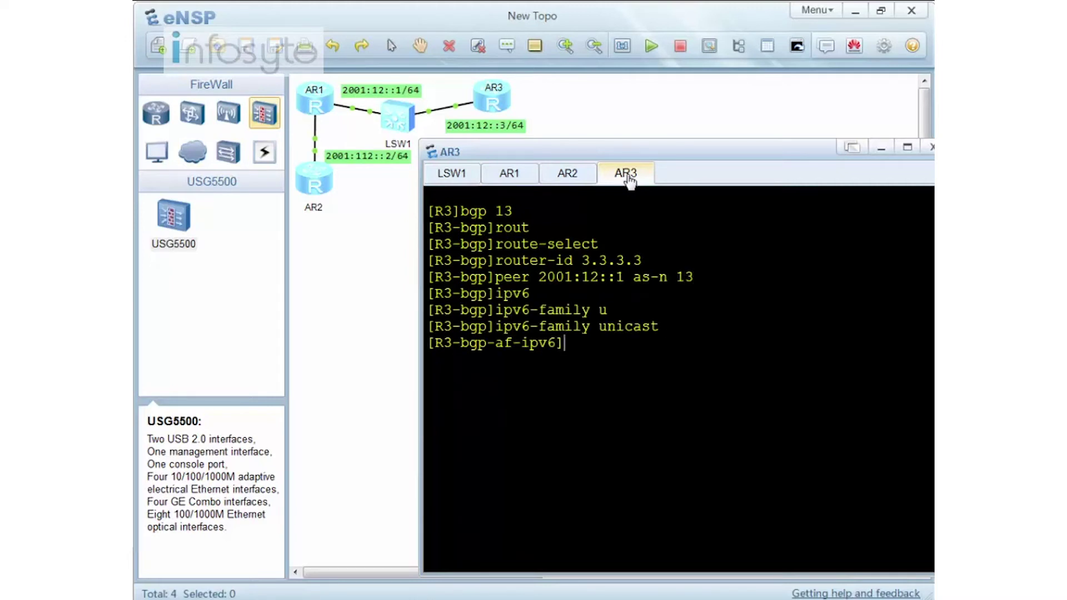
{"action": "type", "text": "peer 2001:12::"}
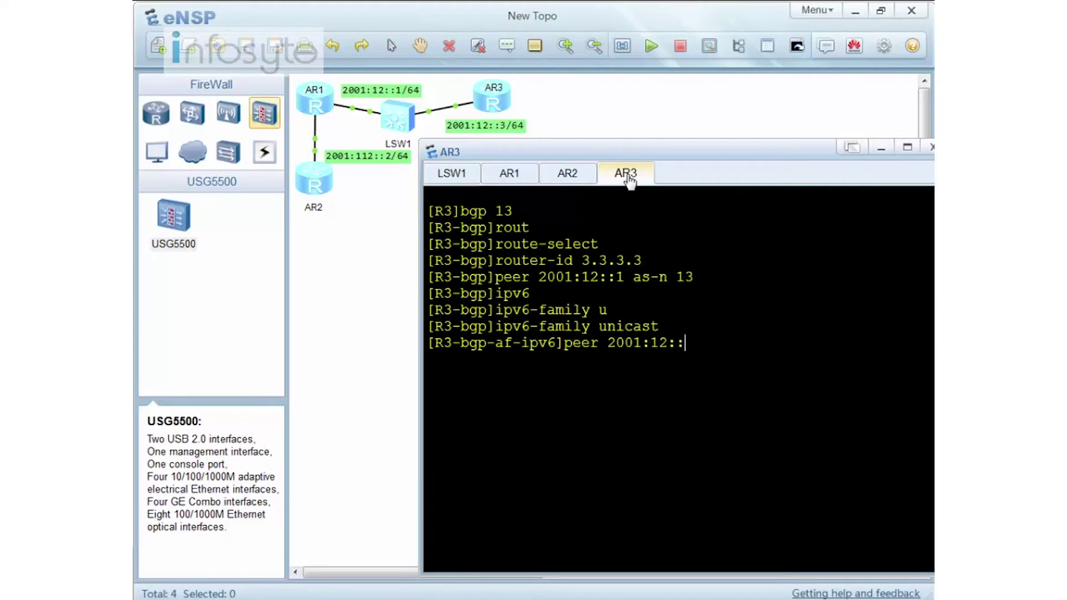
{"action": "type", "text": "1"}
{"action": "type", "text": " en"}
{"action": "key", "text": "Tab"}
{"action": "key", "text": "Return"}
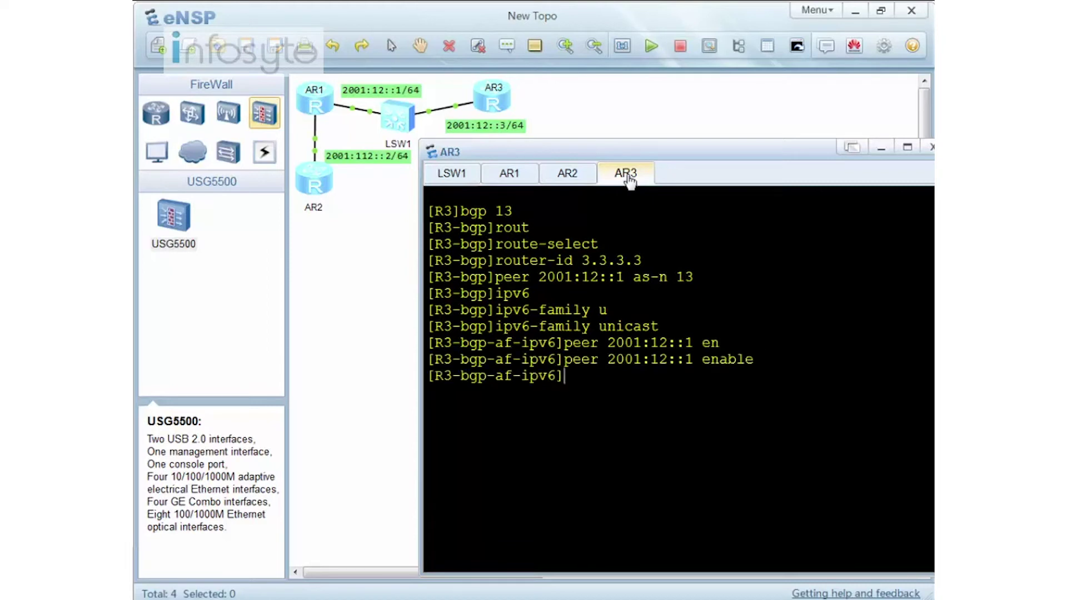
{"action": "type", "text": "q"}
{"action": "key", "text": "Return"}
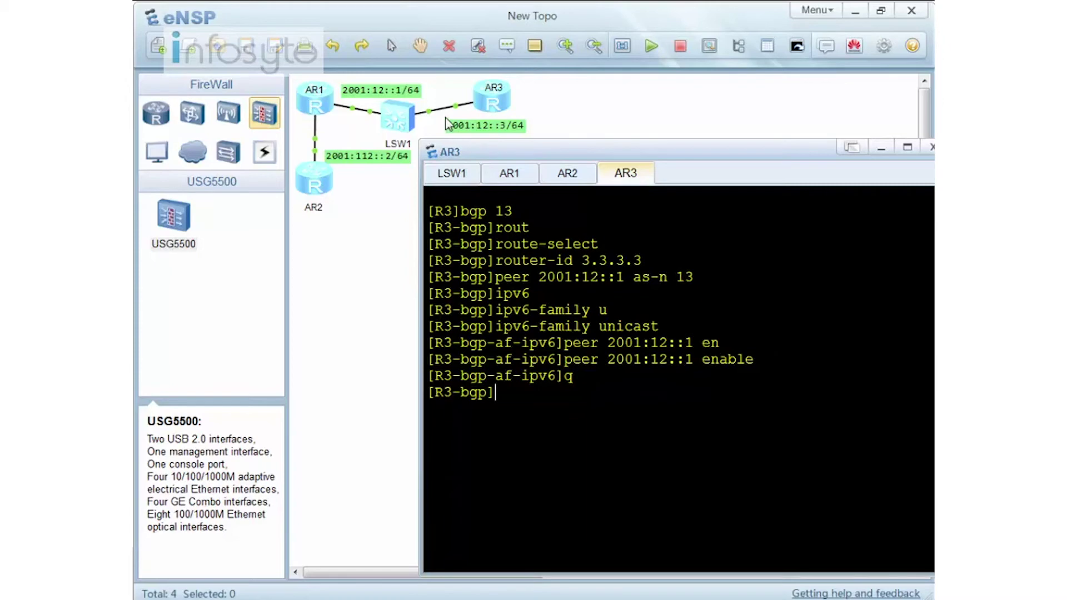
Step: Start a data capture on the AR3–LSW1 link and minimise Wireshark
{"action": "right_click", "coordinate": [428, 111]}
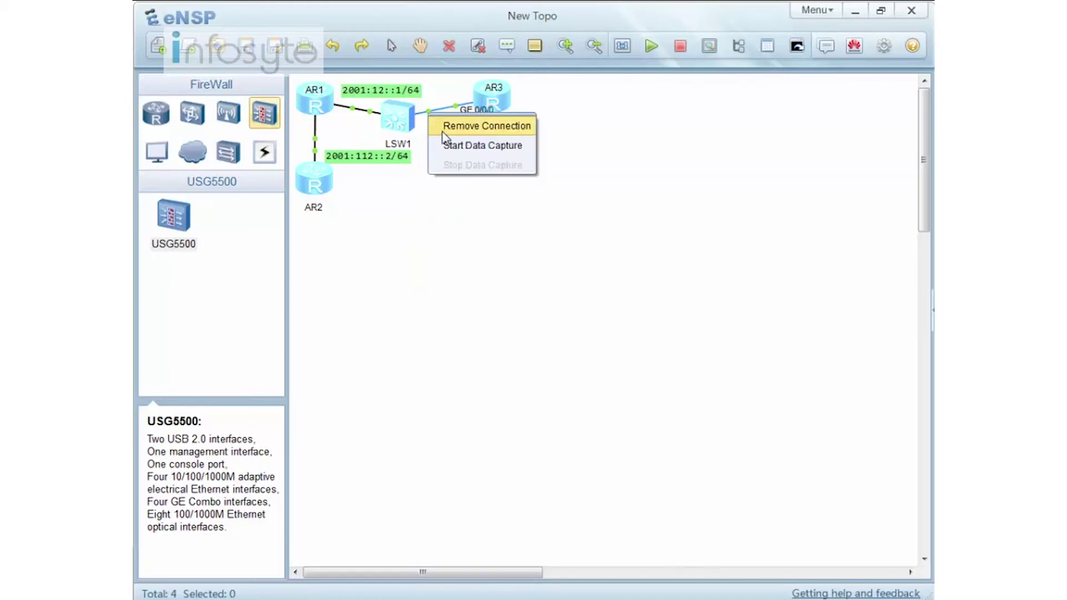
{"action": "left_click", "coordinate": [452, 145]}
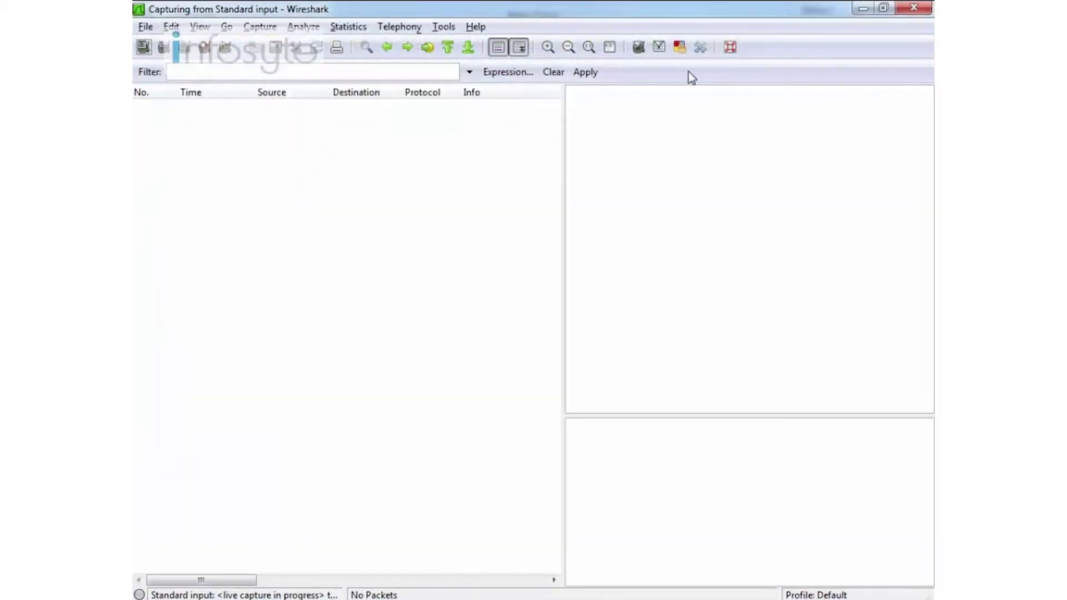
{"action": "left_click", "coordinate": [863, 8]}
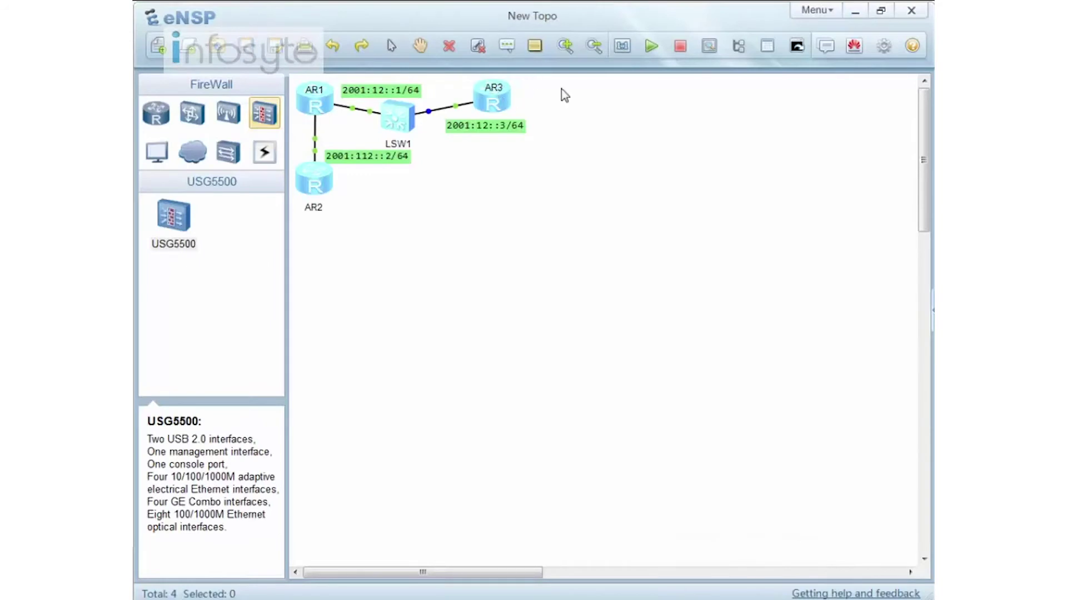
Step: On AR3, run dis bgp ipv6 peer to confirm 2001:12::1 is Established, then switch to Wireshark
{"action": "left_click", "coordinate": [797, 46]}
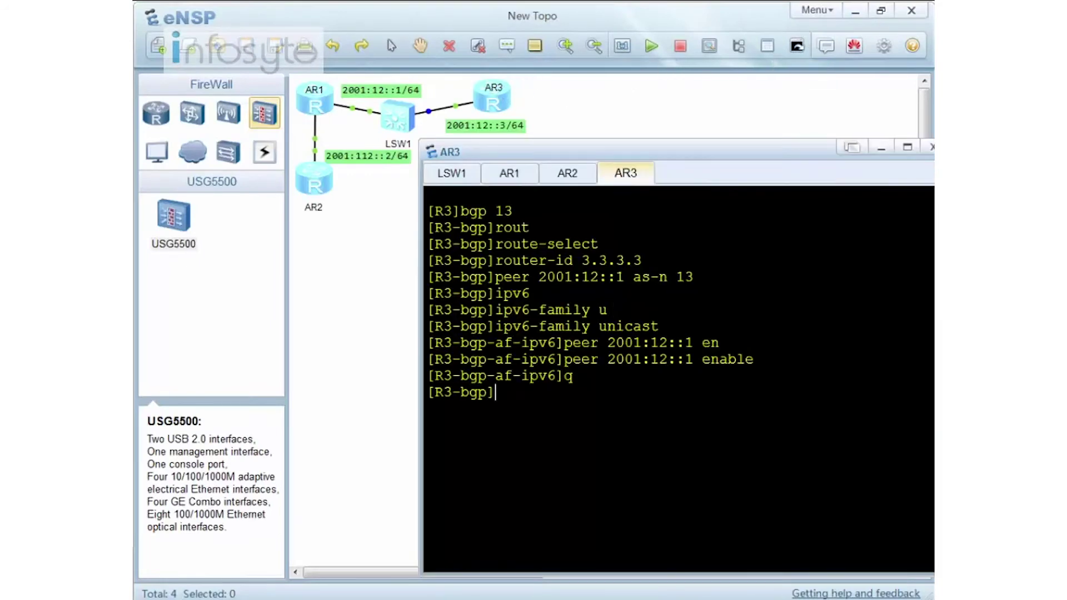
{"action": "type", "text": "q"}
{"action": "key", "text": "Return"}
{"action": "type", "text": "dis"}
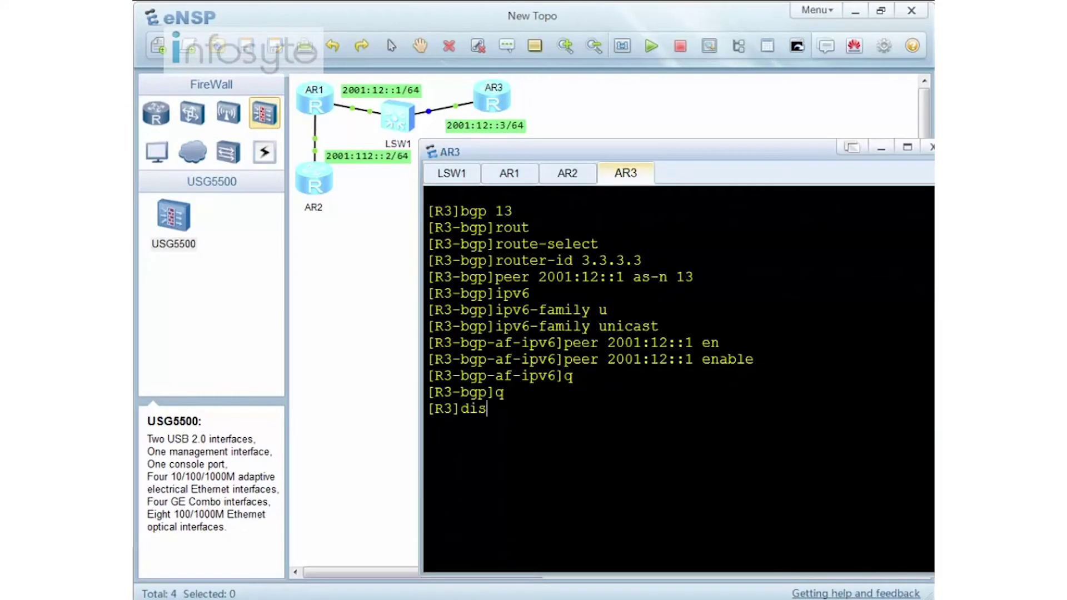
{"action": "type", "text": " bgp ipv6"}
{"action": "type", "text": " ?"}
{"action": "type", "text": "peer"}
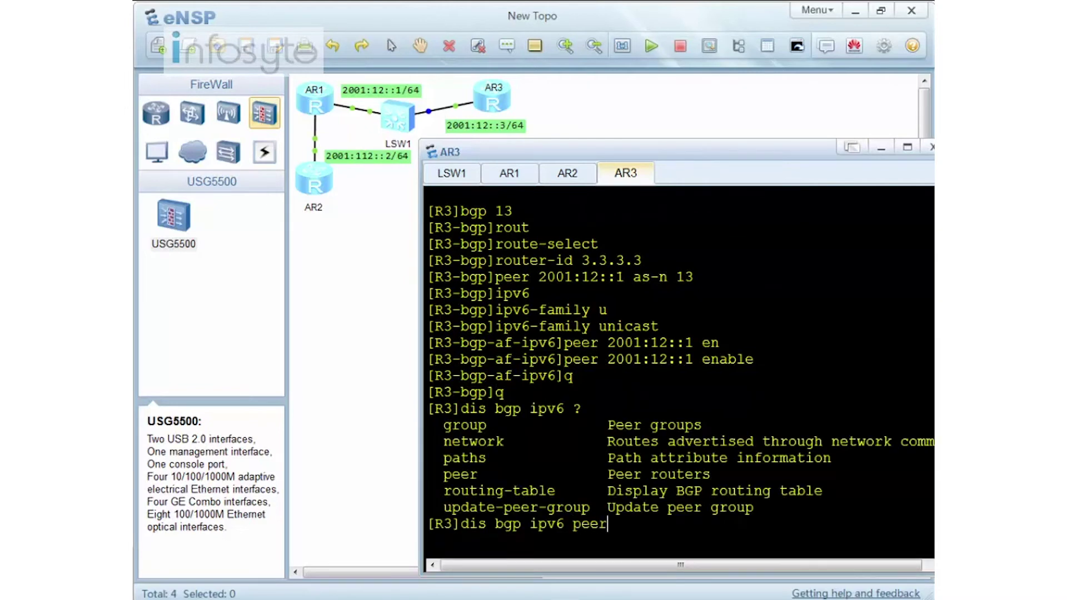
{"action": "key", "text": "Return"}
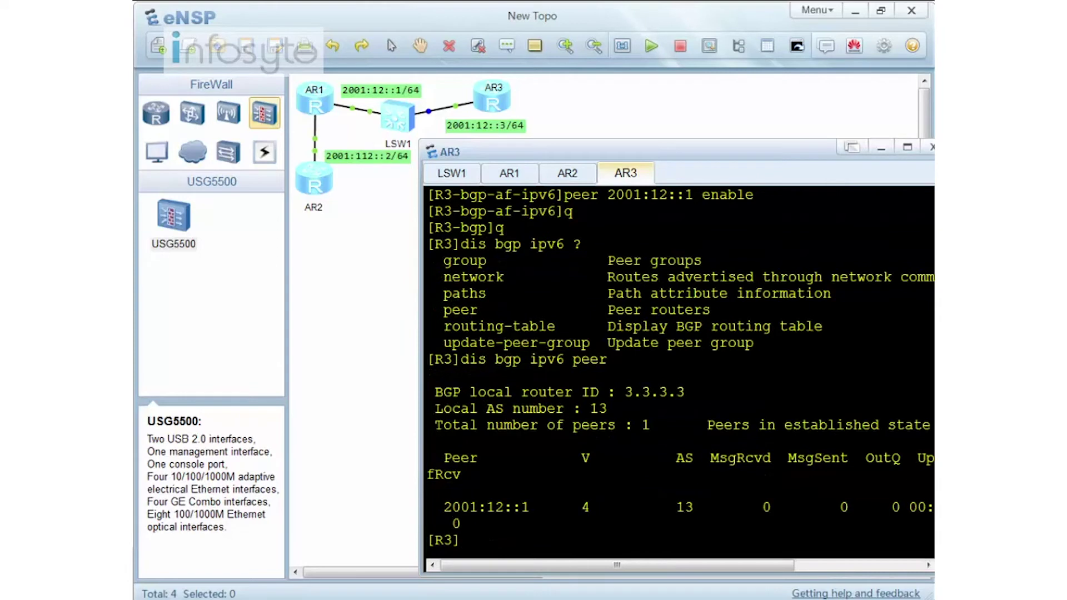
{"action": "left_click_drag", "start_coordinate": [608, 360], "coordinate": [460, 361]}
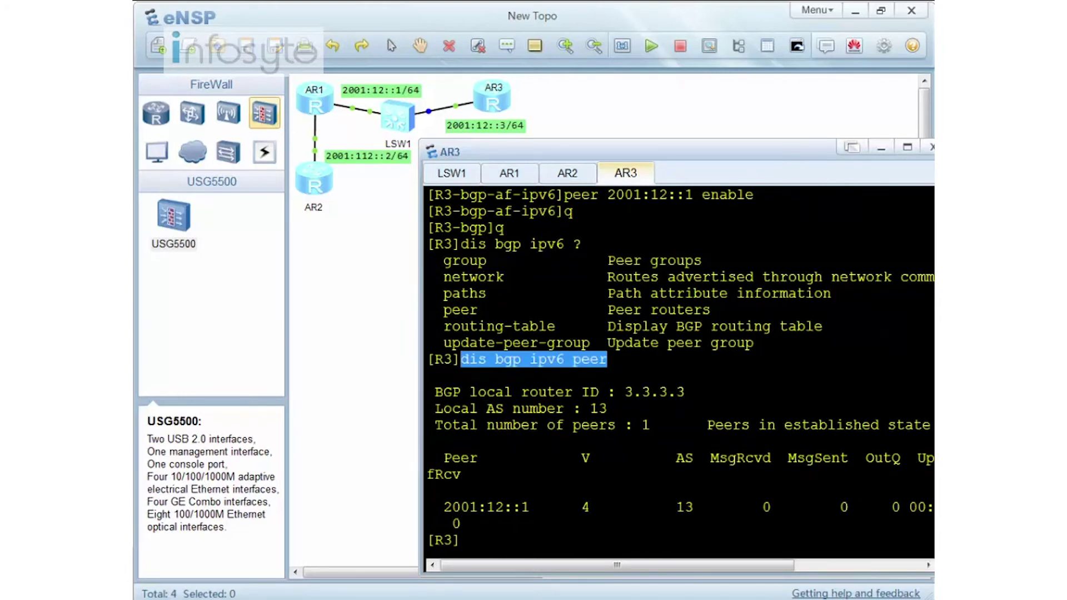
{"action": "mouse_move", "coordinate": [522, 568]}
{"action": "left_mouse_down"}
{"action": "mouse_move", "coordinate": [645, 569]}
{"action": "mouse_move", "coordinate": [519, 569]}
{"action": "left_mouse_up"}
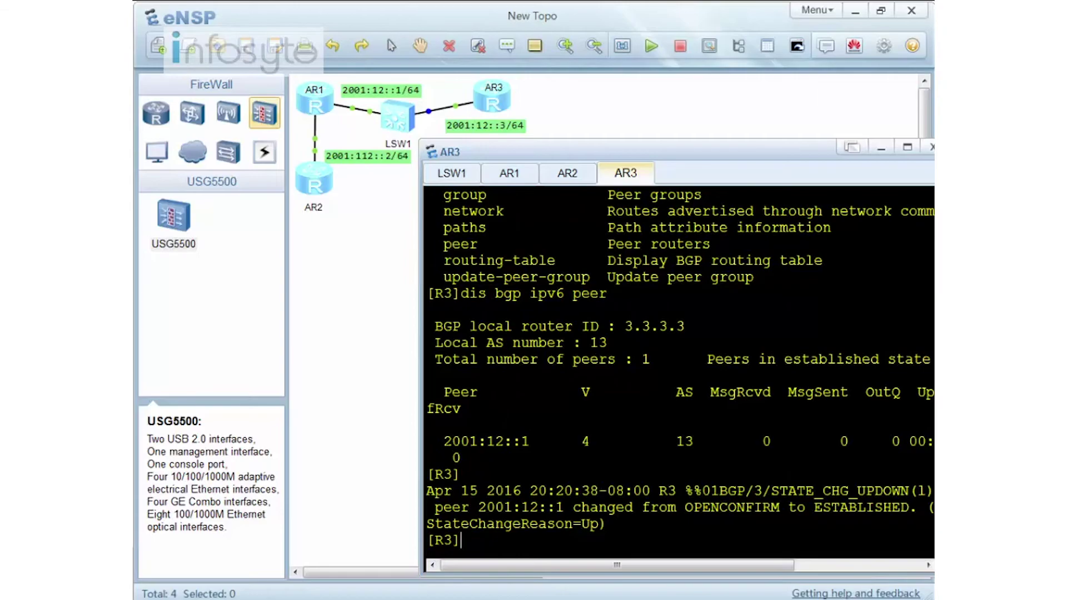
{"action": "key", "text": "alt+Tab"}
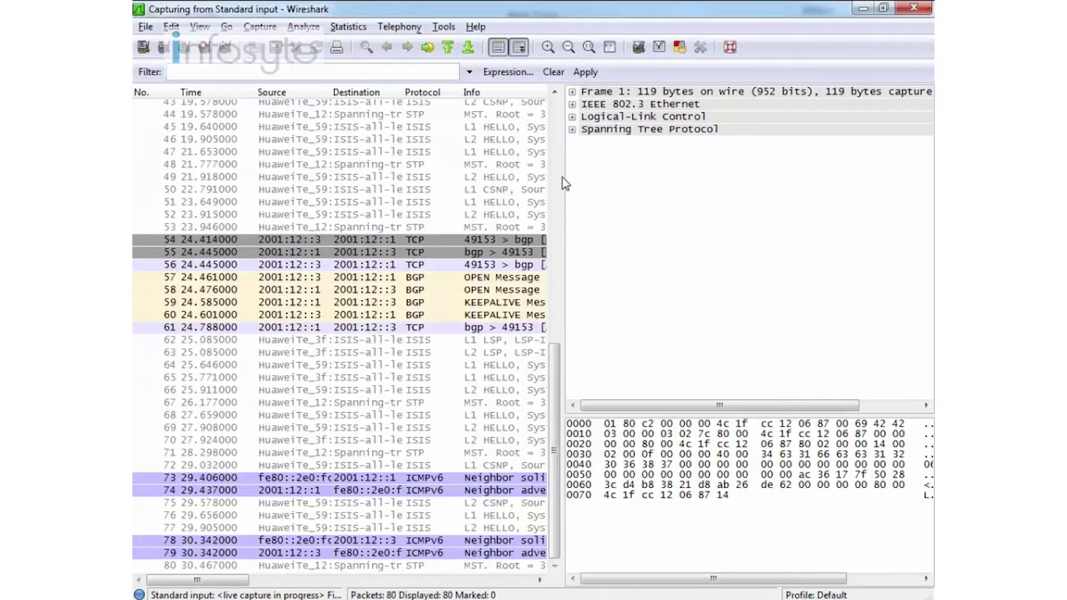
Step: Filter the Wireshark capture with 'bgp' and resize the packet list and detail panes
{"action": "left_click", "coordinate": [394, 77]}
{"action": "type", "text": "bgp"}
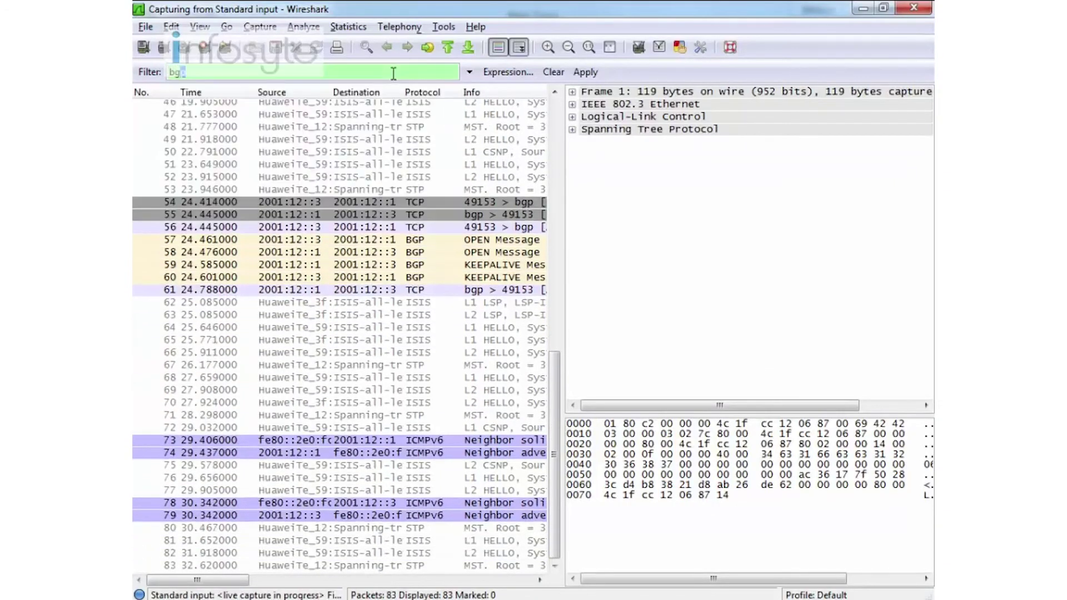
{"action": "key", "text": "Return"}
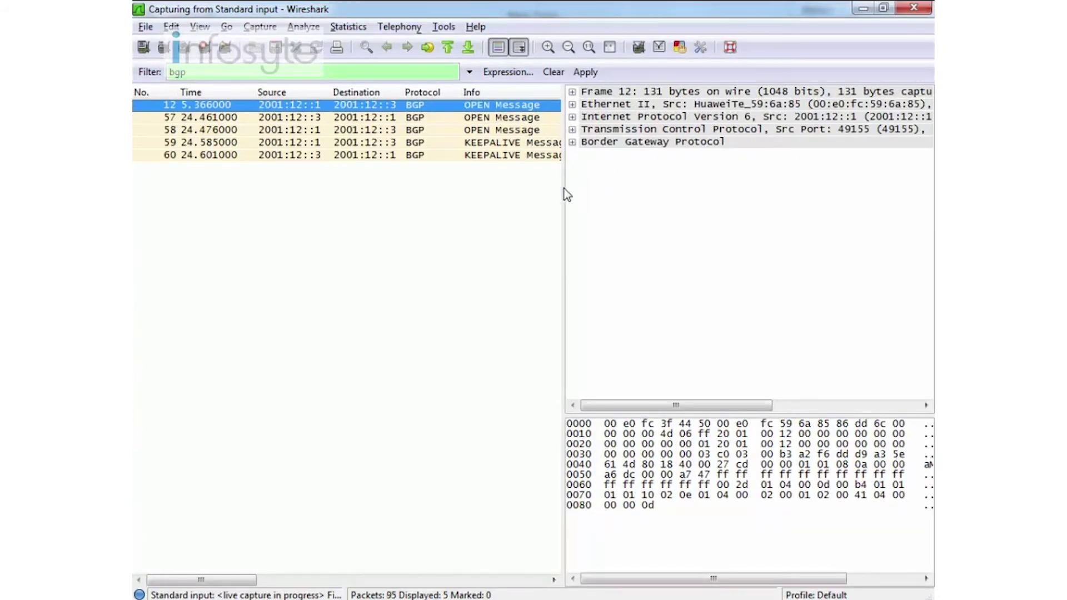
{"action": "left_click_drag", "start_coordinate": [562, 188], "coordinate": [600, 198]}
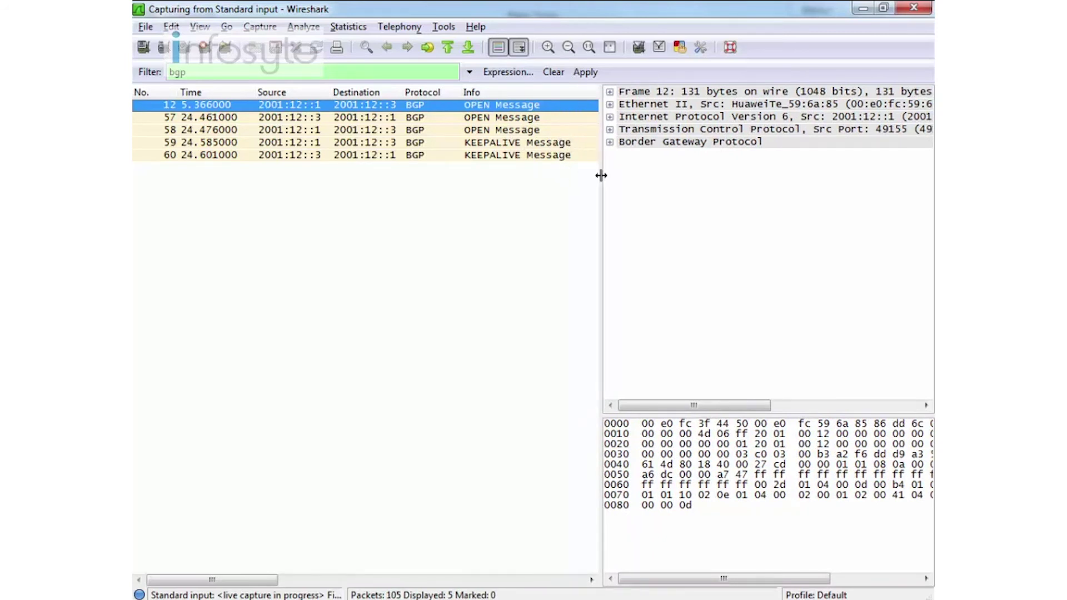
{"action": "left_click_drag", "start_coordinate": [601, 175], "coordinate": [585, 177]}
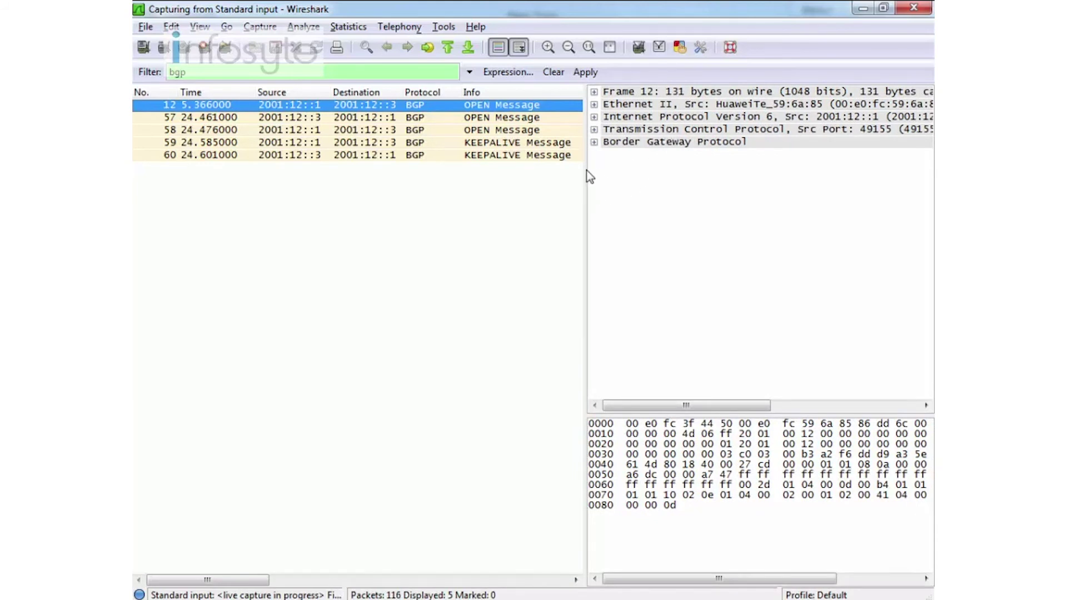
{"action": "left_click", "coordinate": [625, 135]}
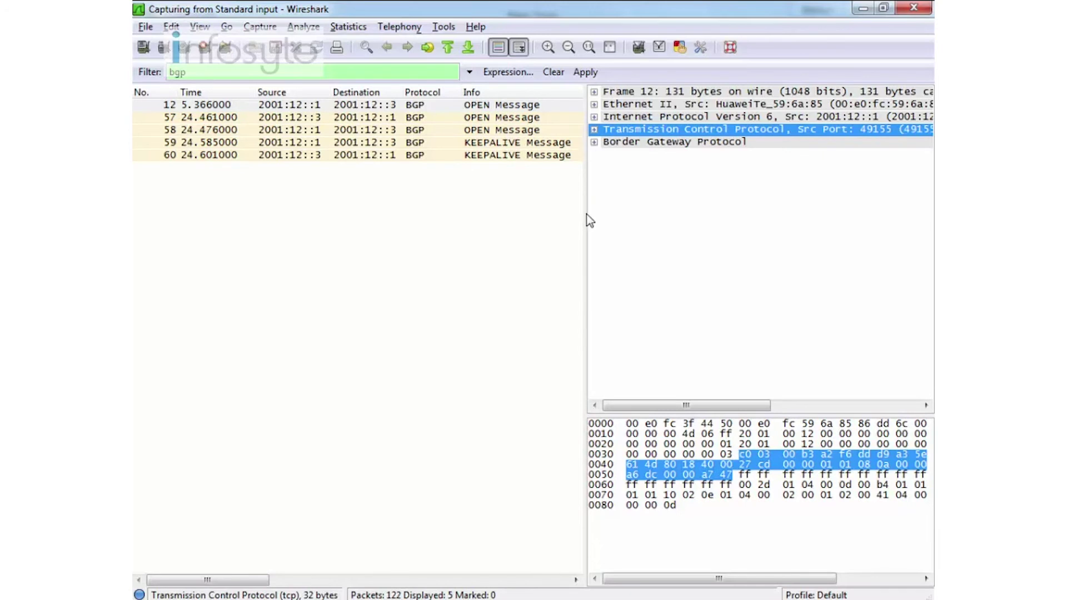
{"action": "left_click_drag", "start_coordinate": [586, 220], "coordinate": [444, 219]}
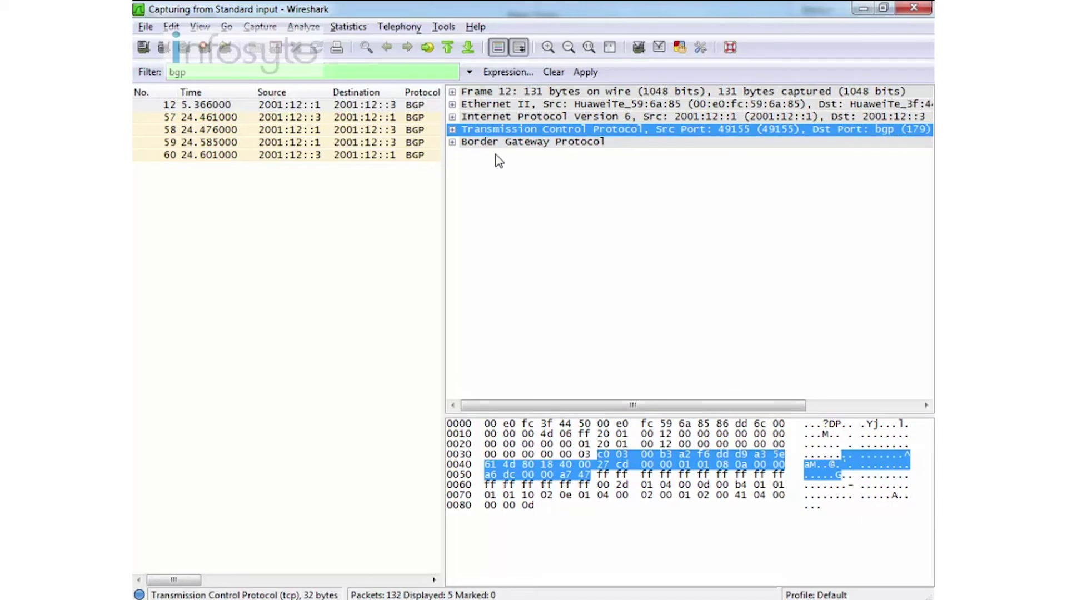
Step: Expand the BGP OPEN capabilities to show multiprotocol and AS 13, then collapse the BGP tree
{"action": "left_click", "coordinate": [453, 142]}
{"action": "left_click", "coordinate": [465, 154]}
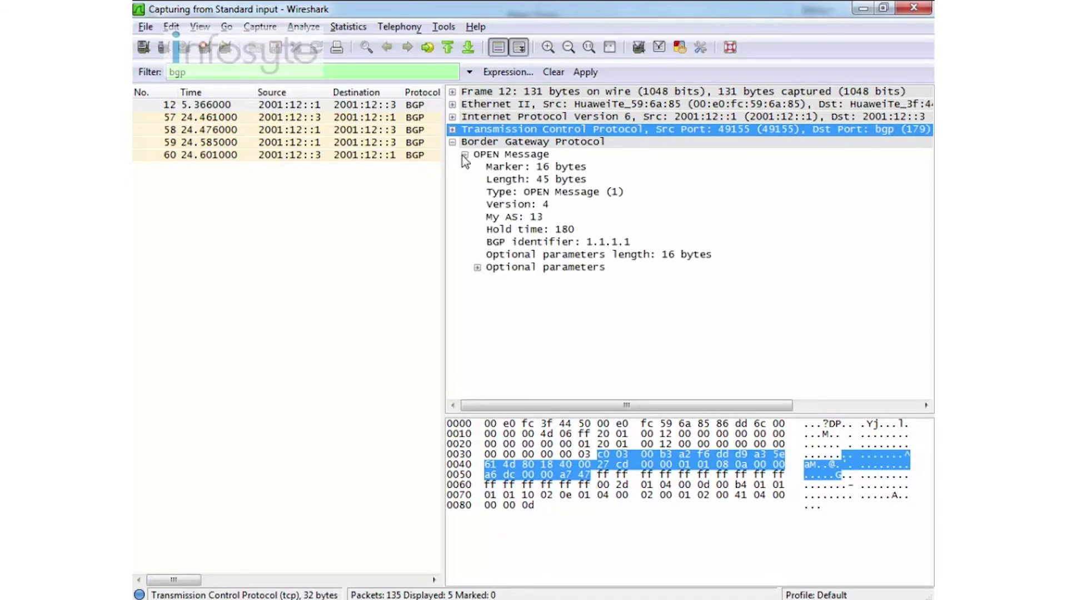
{"action": "left_click", "coordinate": [477, 267]}
{"action": "left_click", "coordinate": [490, 281]}
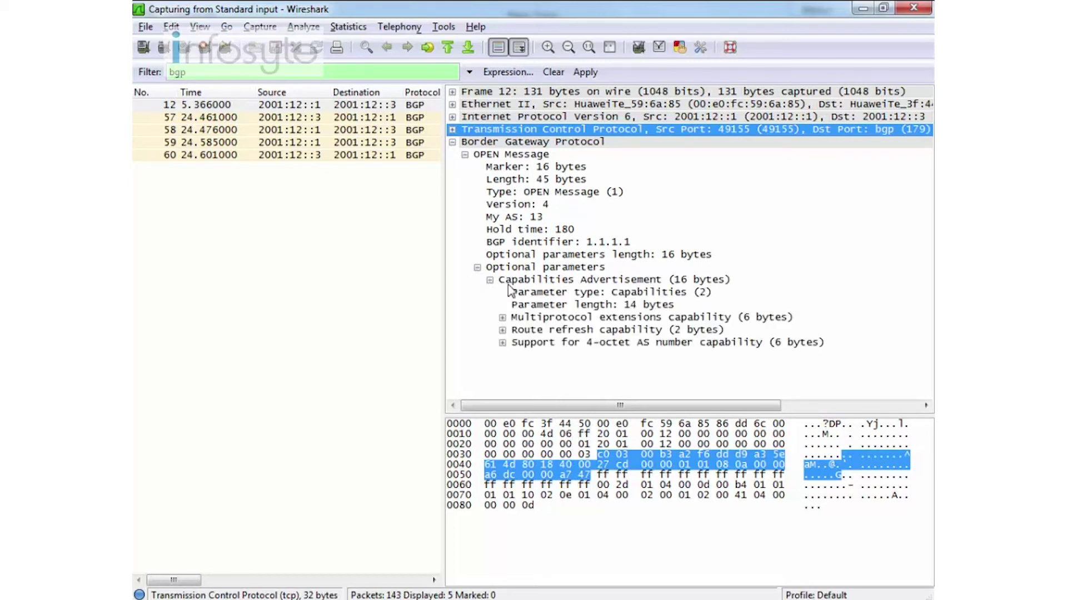
{"action": "left_click", "coordinate": [595, 318]}
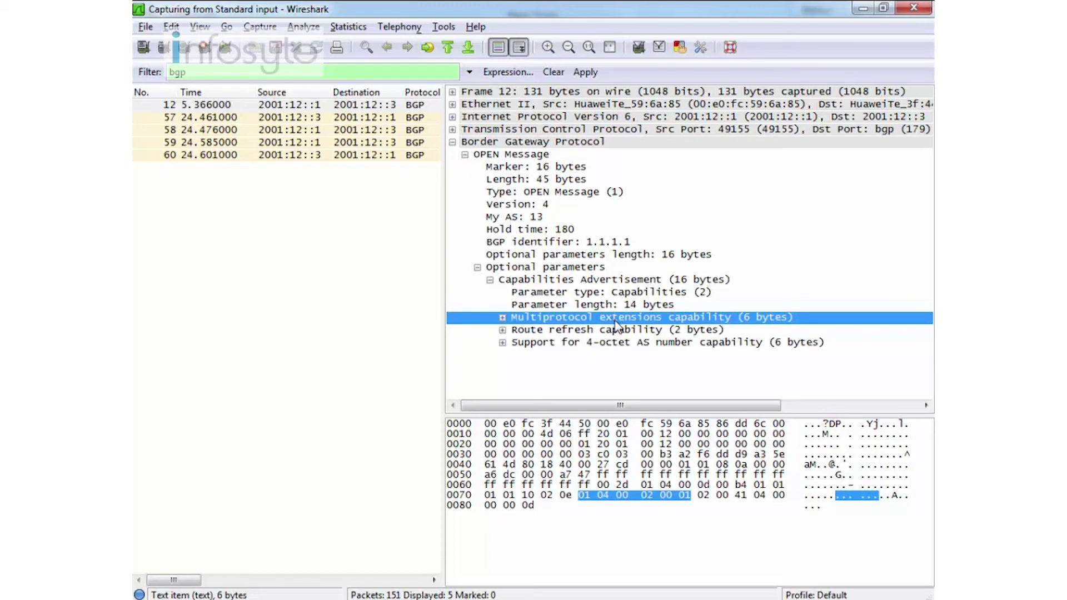
{"action": "double_click", "coordinate": [615, 322]}
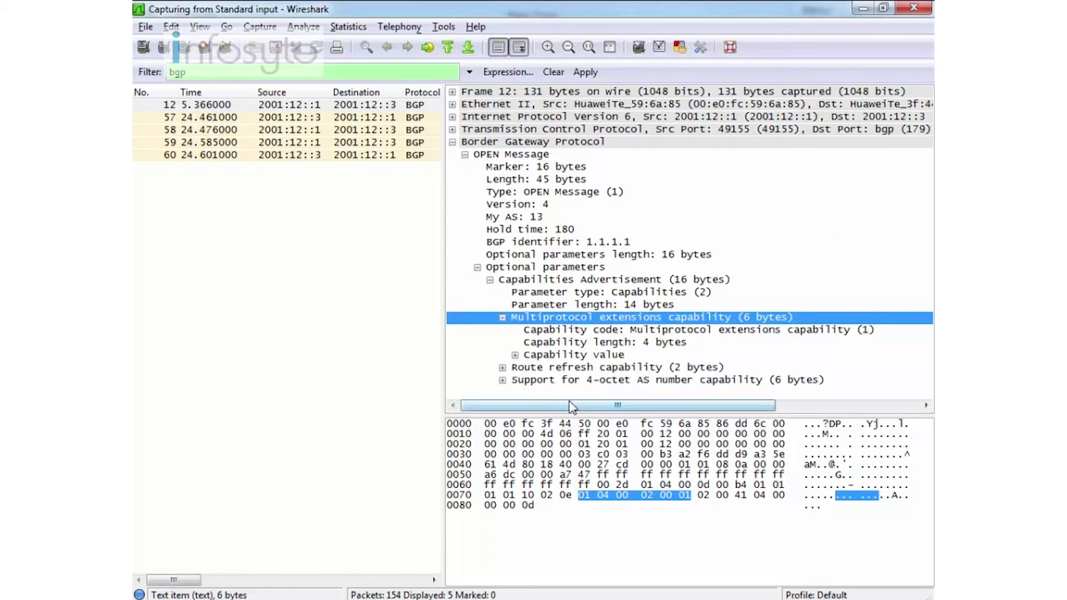
{"action": "double_click", "coordinate": [592, 381]}
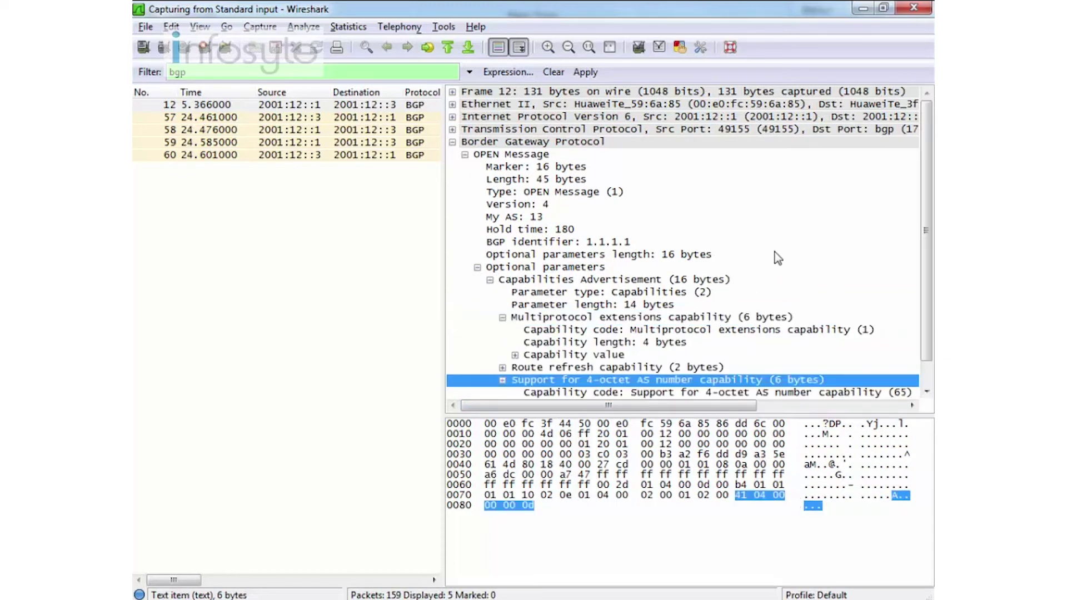
{"action": "double_click", "coordinate": [599, 393]}
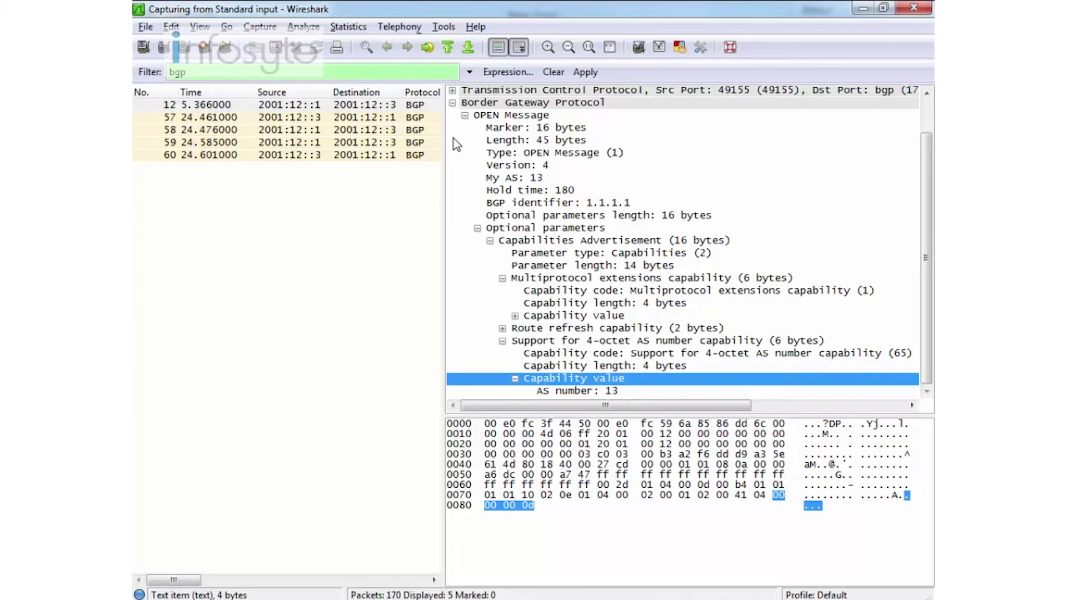
{"action": "left_click", "coordinate": [453, 104]}
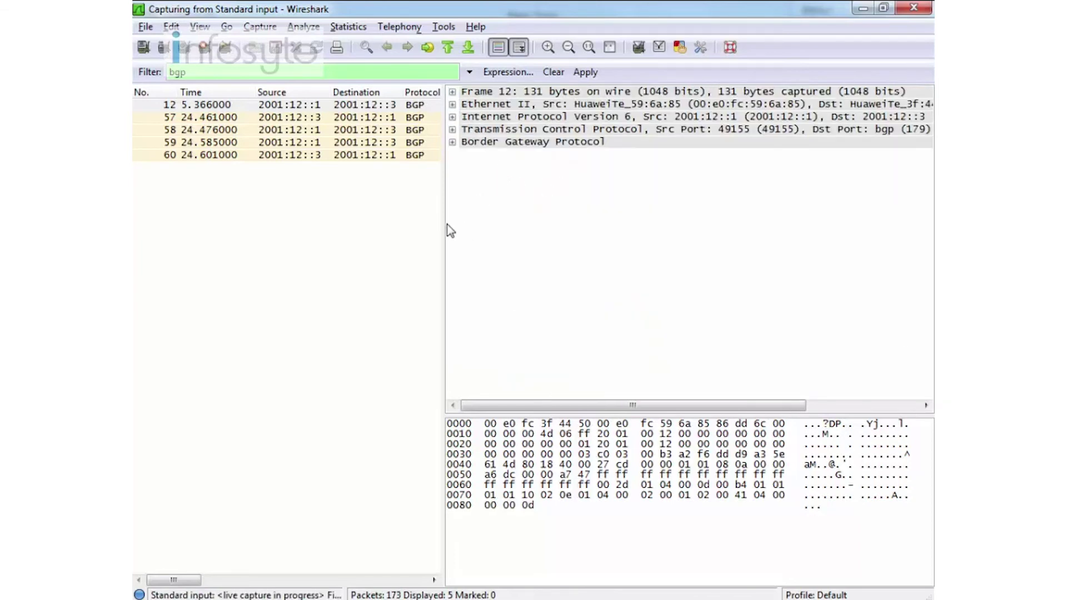
{"action": "left_click_drag", "start_coordinate": [442, 223], "coordinate": [469, 240]}
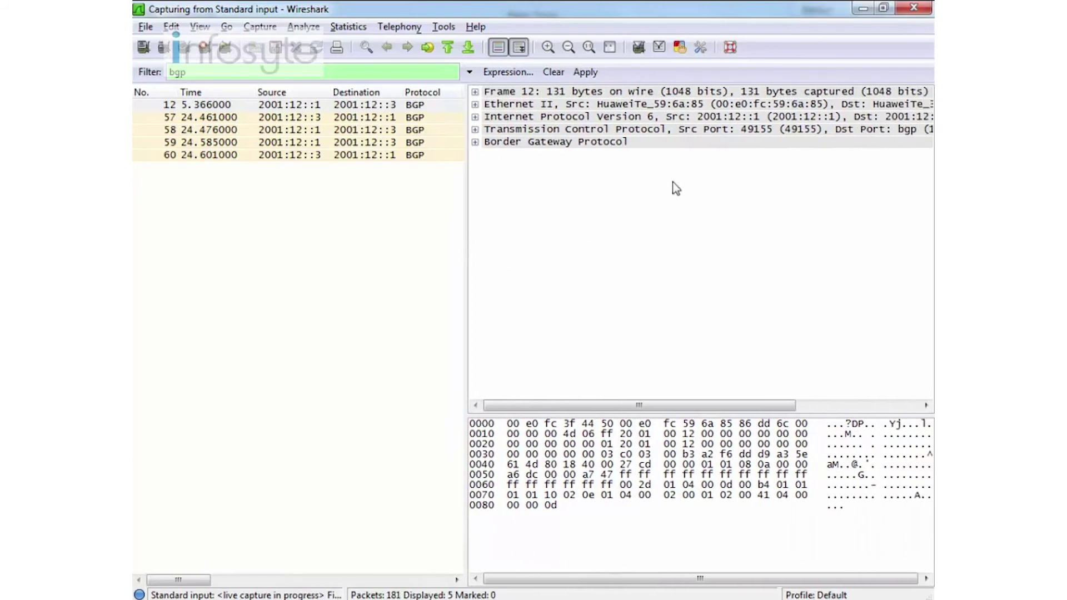
Step: On AR3, list 'dis bgp ?' and 'dis bgp ipv6 ?' options, then show the empty BGP IPv6 routing table
{"action": "left_click", "coordinate": [863, 8]}
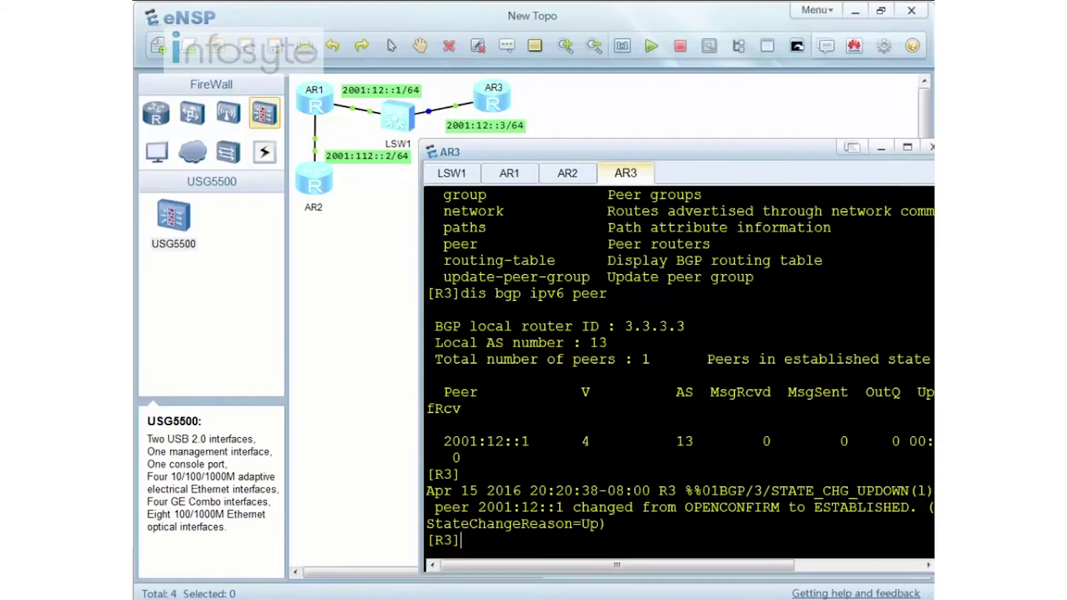
{"action": "type", "text": "dis bgp "}
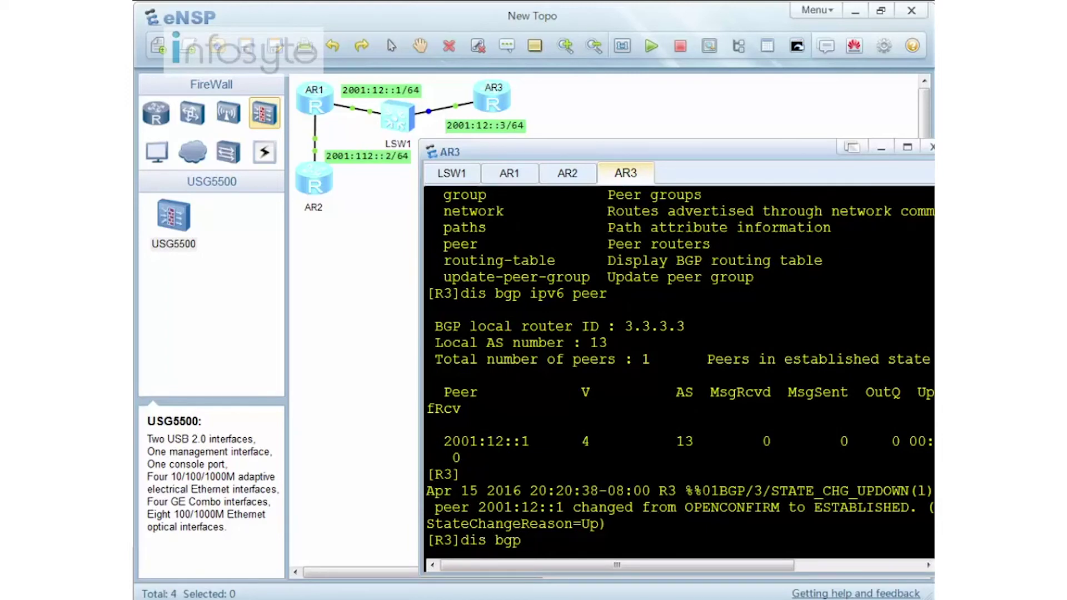
{"action": "type", "text": "?"}
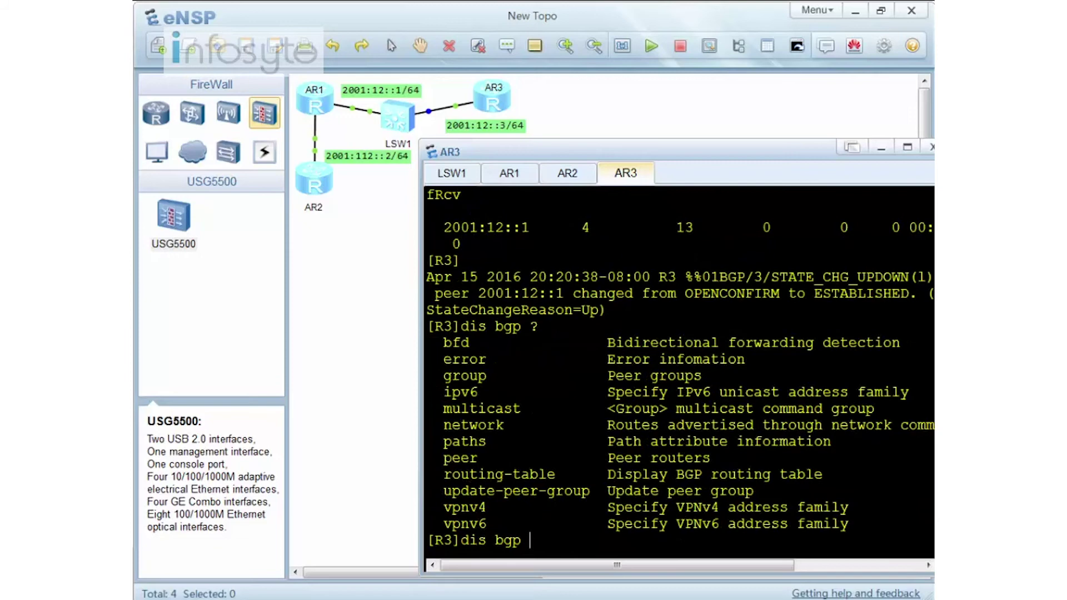
{"action": "type", "text": "ipv6 ?"}
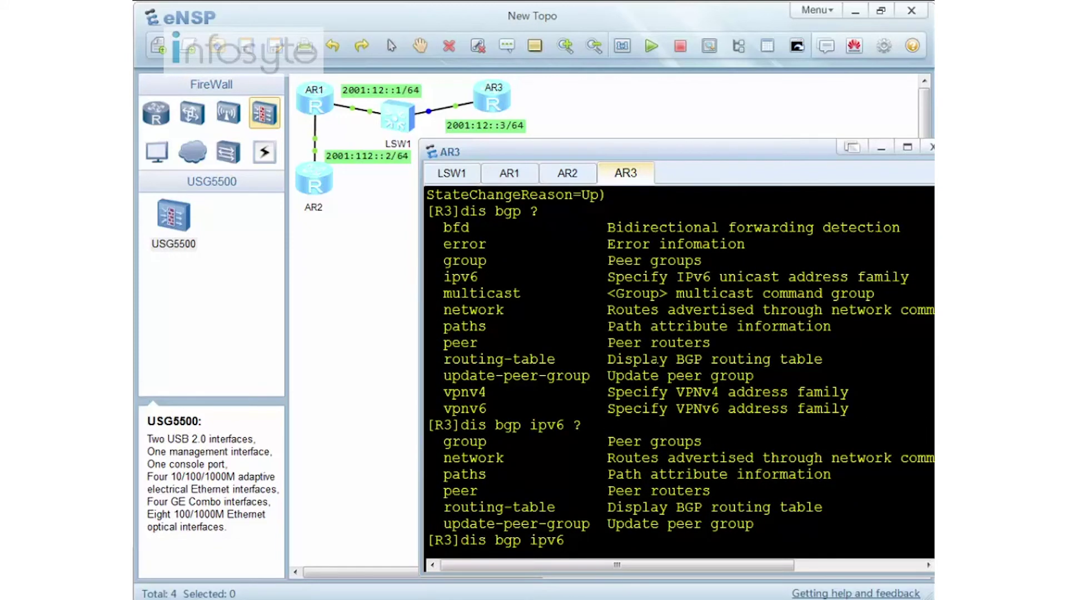
{"action": "type", "text": "rou"}
{"action": "key", "text": "Tab"}
{"action": "key", "text": "Return"}
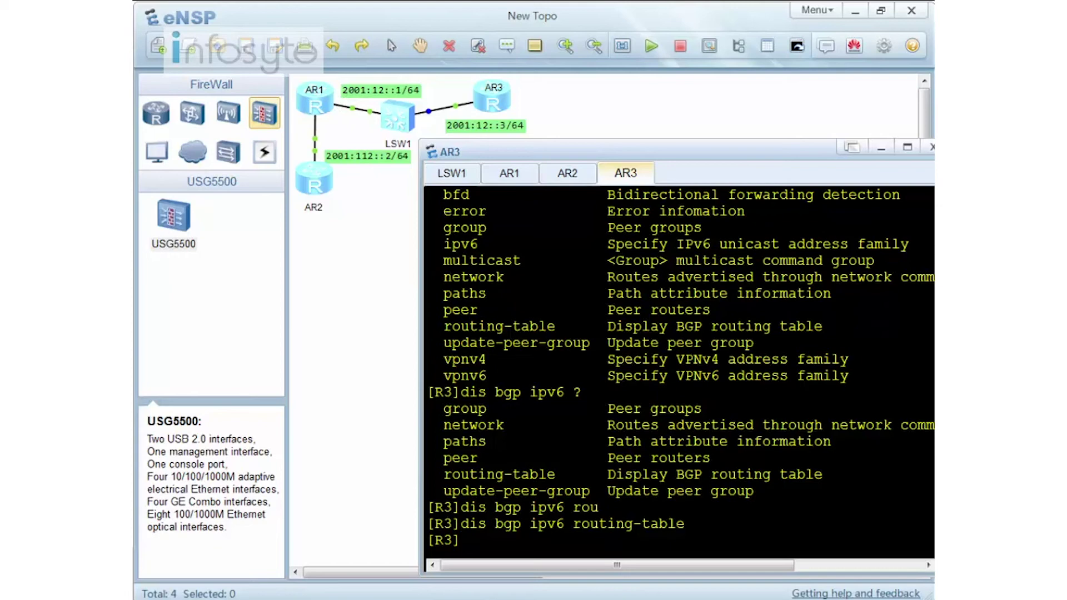
Step: On AR1, return to BGP 13 and add peer 2001:112::2 in AS 12
{"action": "left_click", "coordinate": [509, 174]}
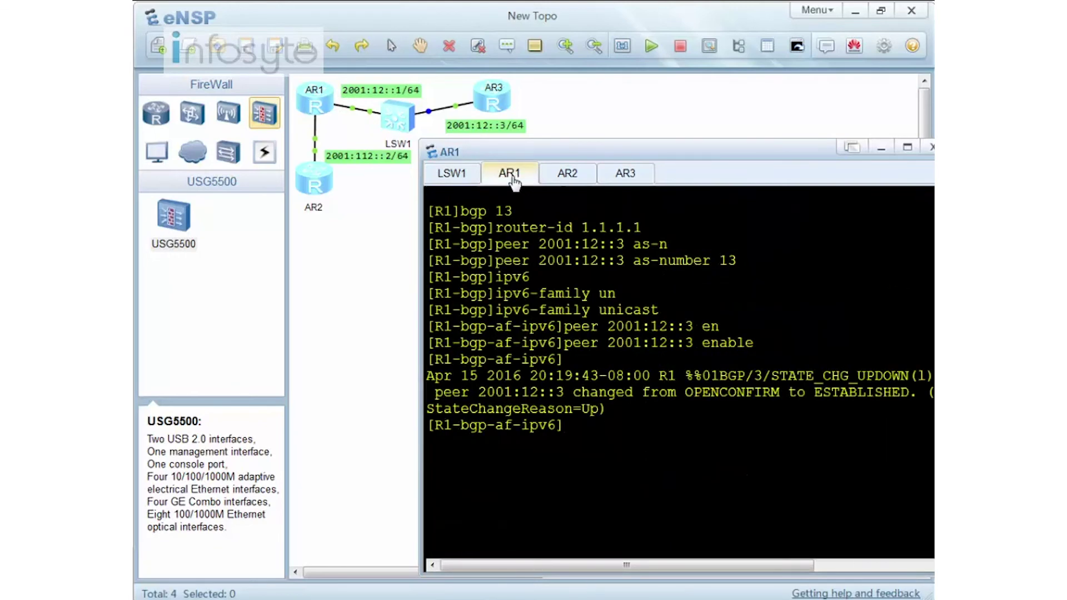
{"action": "type", "text": "q"}
{"action": "key", "text": "Return"}
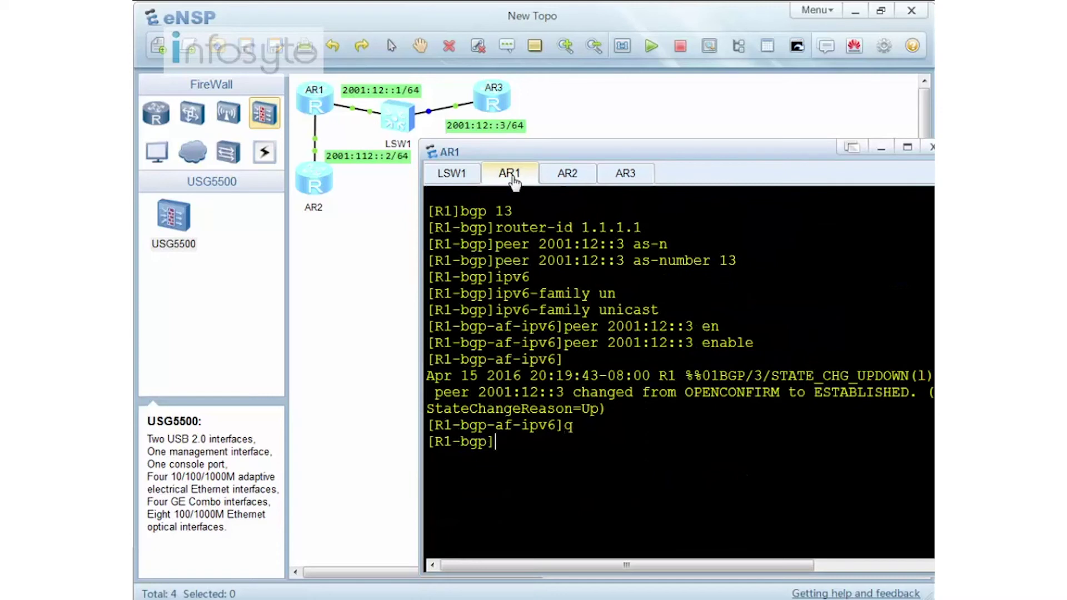
{"action": "type", "text": "q"}
{"action": "key", "text": "Return"}
{"action": "type", "text": "bgp 13"}
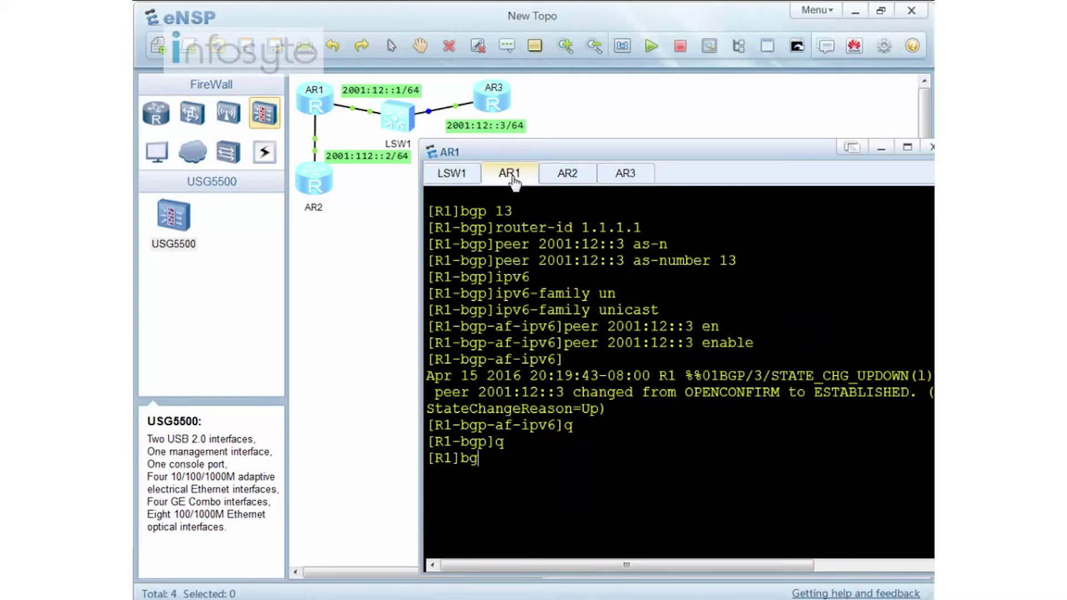
{"action": "key", "text": "Return"}
{"action": "type", "text": "peer "}
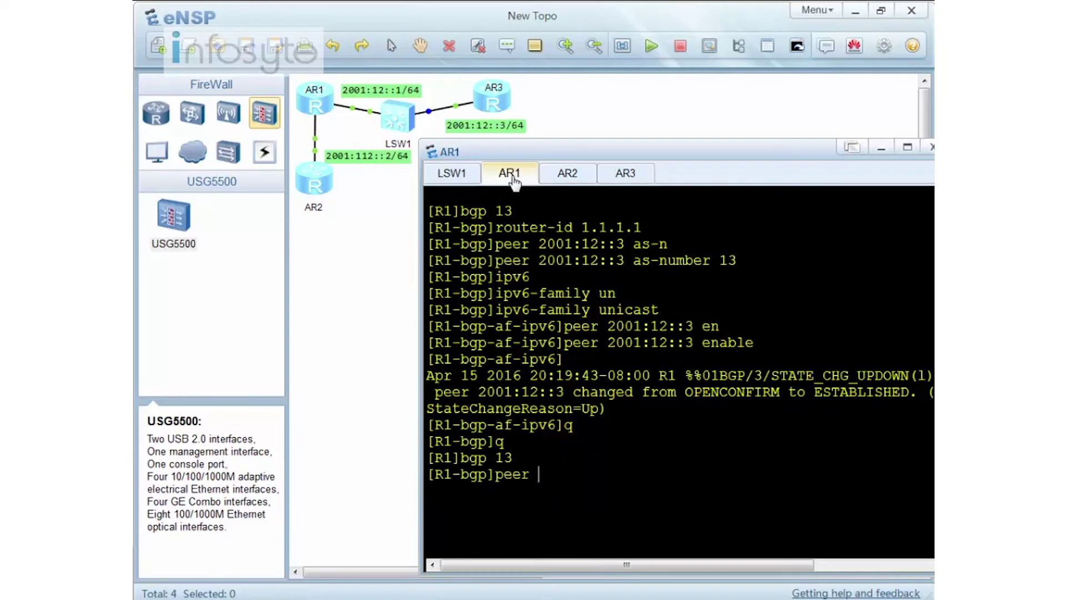
{"action": "type", "text": "2001:112::2"}
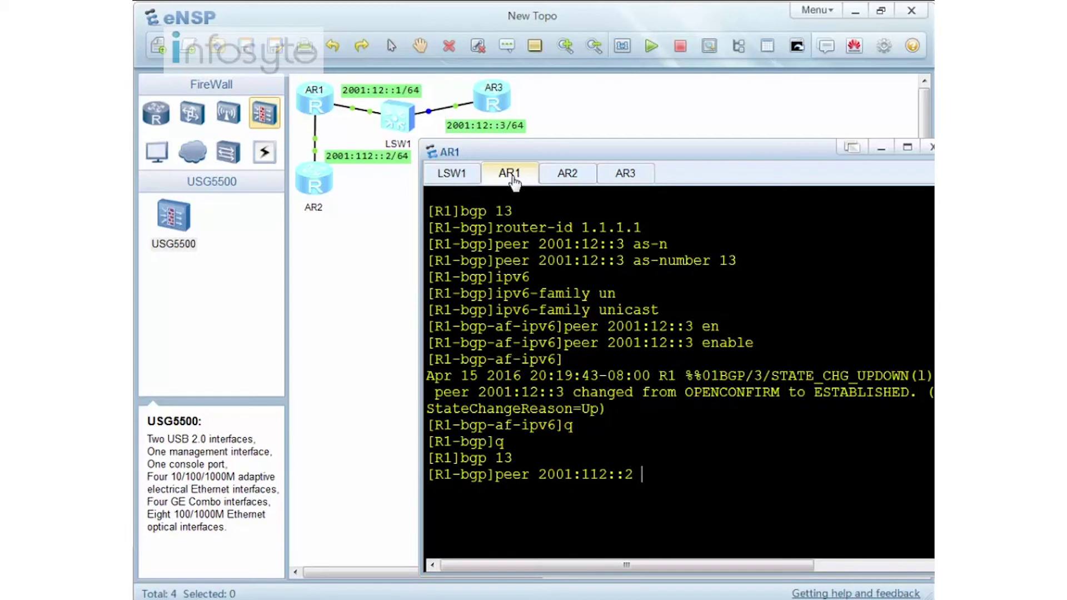
{"action": "type", "text": " as-n 12"}
{"action": "key", "text": "Return"}
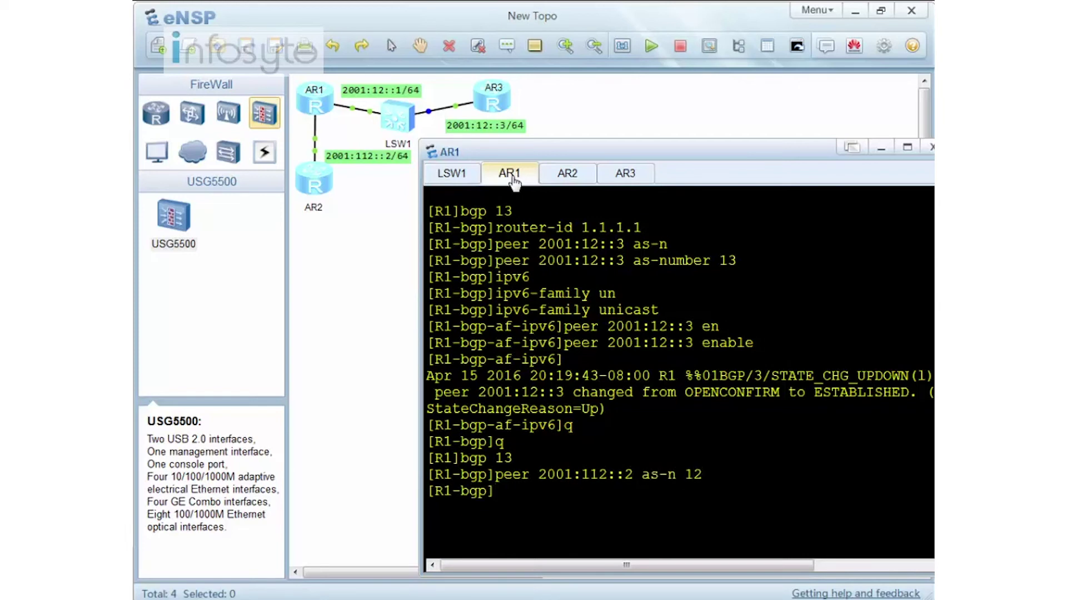
Step: Enable peer 2001:112::2 under AR1's IPv6 unicast address family
{"action": "type", "text": "ipv6"}
{"action": "key", "text": "Tab"}
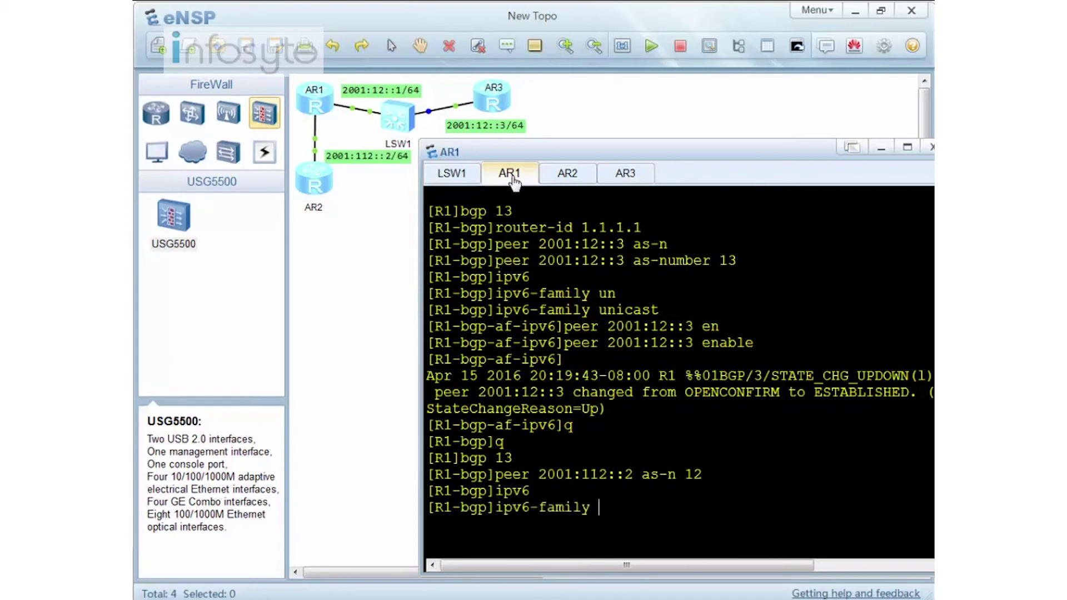
{"action": "type", "text": "u"}
{"action": "key", "text": "Tab"}
{"action": "key", "text": "Return"}
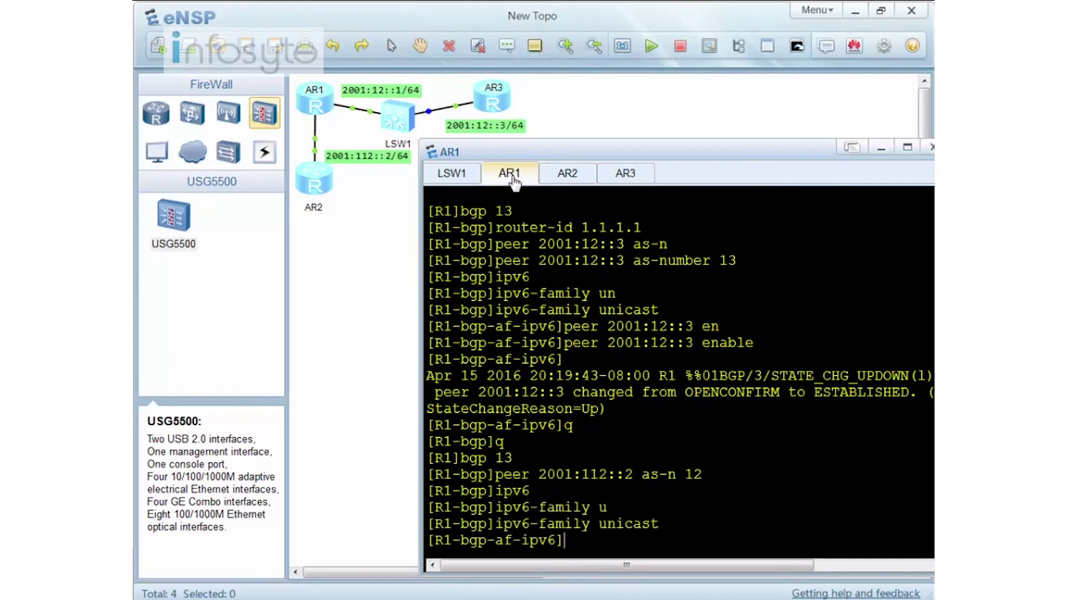
{"action": "type", "text": "peer 2001:"}
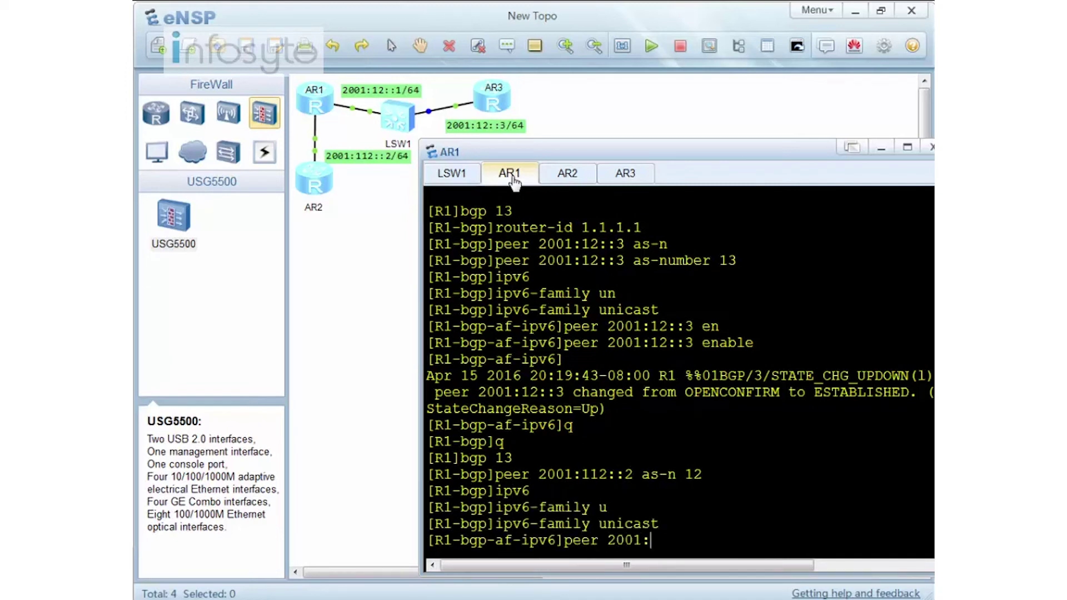
{"action": "type", "text": "112::2 en"}
{"action": "key", "text": "Tab"}
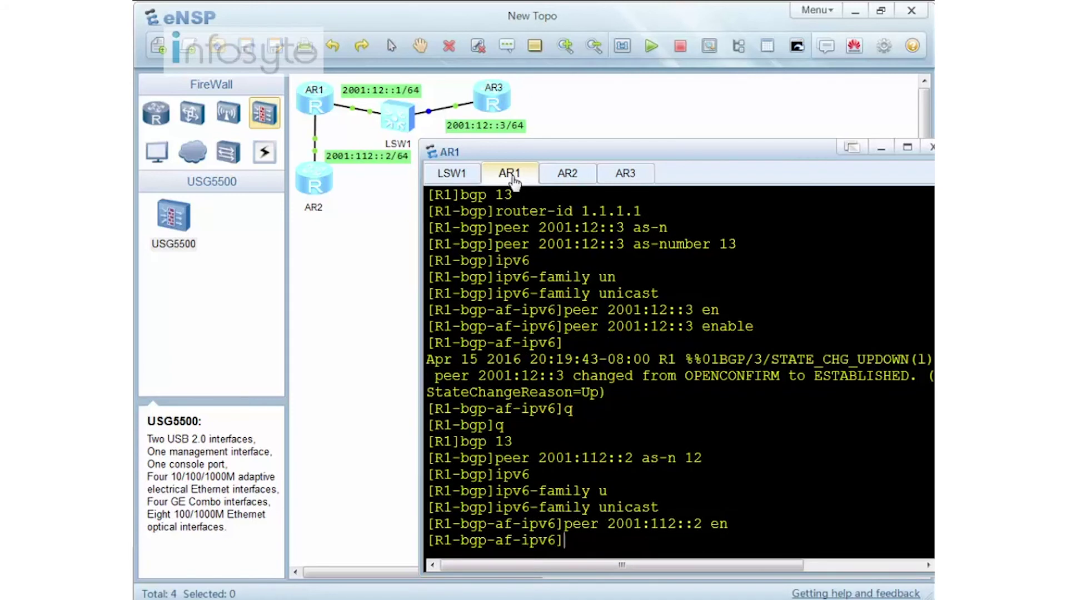
Step: On AR2, start BGP 12, add peer 2001:112::1 in AS 13, then leave the BGP view
{"action": "left_click", "coordinate": [568, 173]}
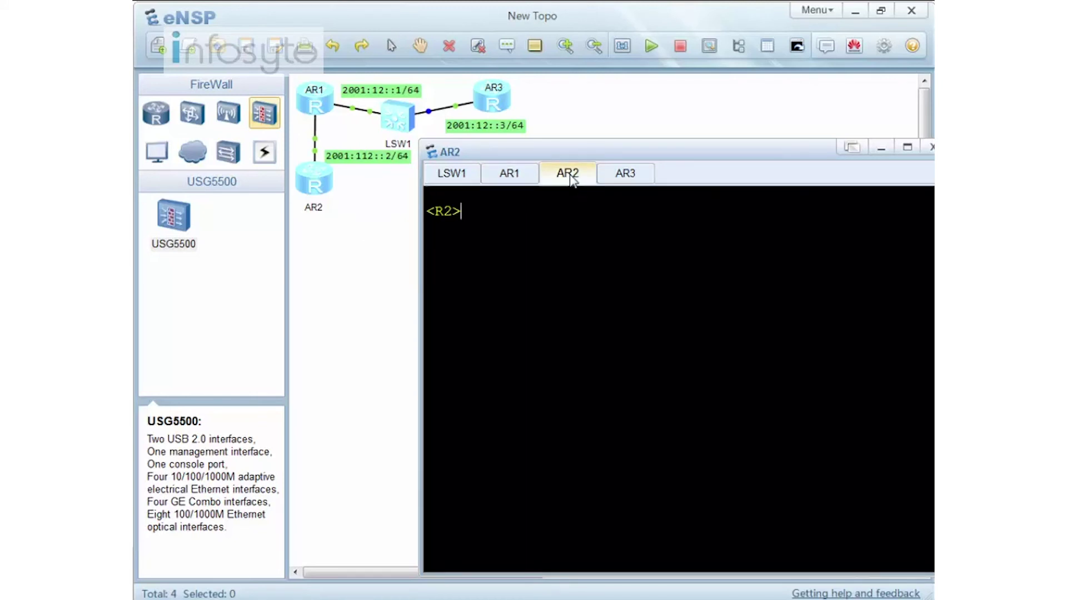
{"action": "type", "text": "sys"}
{"action": "key", "text": "Return"}
{"action": "type", "text": "bgp 12"}
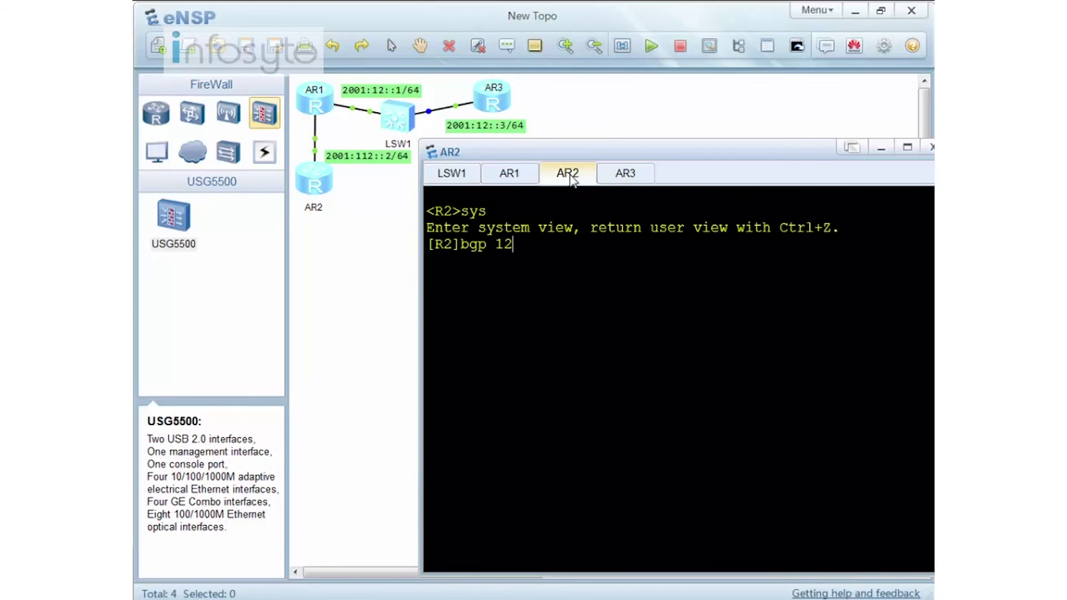
{"action": "key", "text": "Return"}
{"action": "type", "text": "peer"}
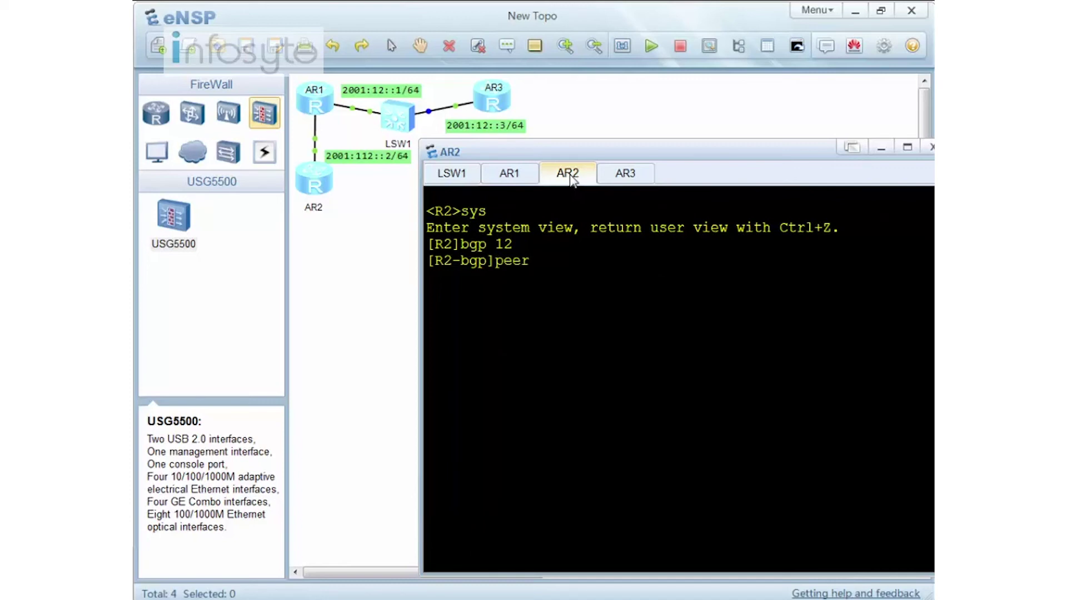
{"action": "type", "text": " 2001"}
{"action": "type", "text": ":112"}
{"action": "type", "text": "::1 "}
{"action": "type", "text": "s"}
{"action": "type", "text": "s-n"}
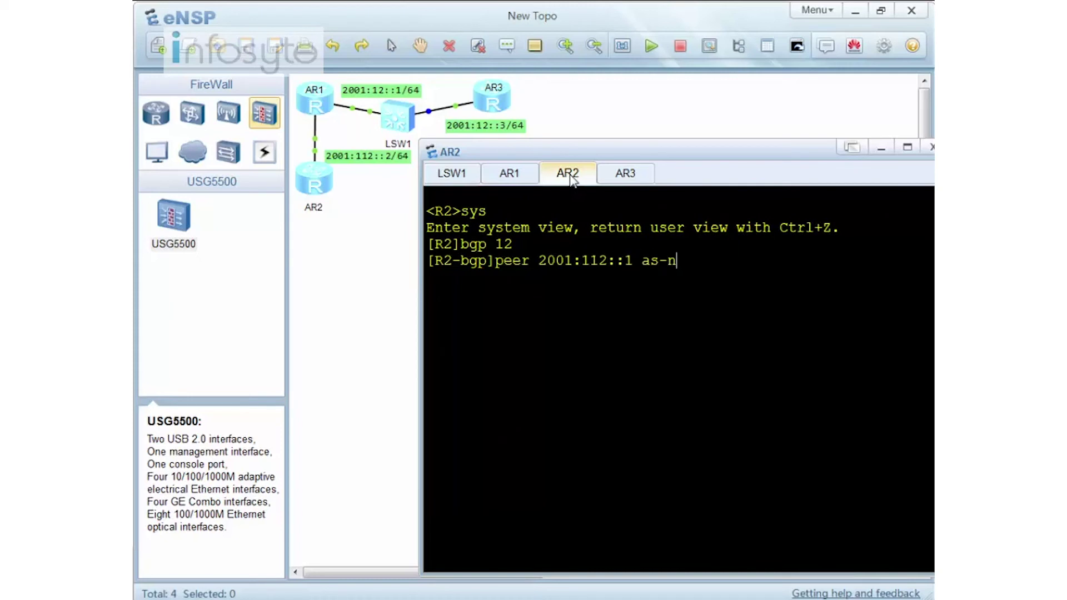
{"action": "type", "text": " 13"}
{"action": "key", "text": "Return"}
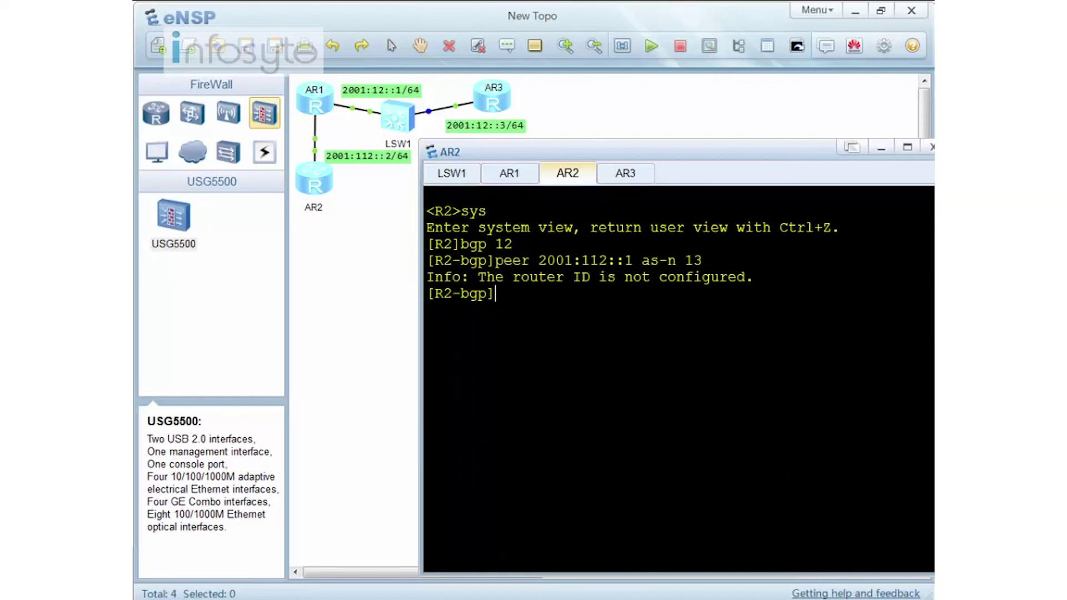
{"action": "type", "text": "q"}
{"action": "key", "text": "Return"}
Step: Set AR2's router ID to 2.2.2.2, re-add peer 2001:112::1 in AS 13 under BGP 12, and display the configuration
{"action": "type", "text": "rout"}
{"action": "key", "text": "Tab"}
{"action": "type", "text": "r "}
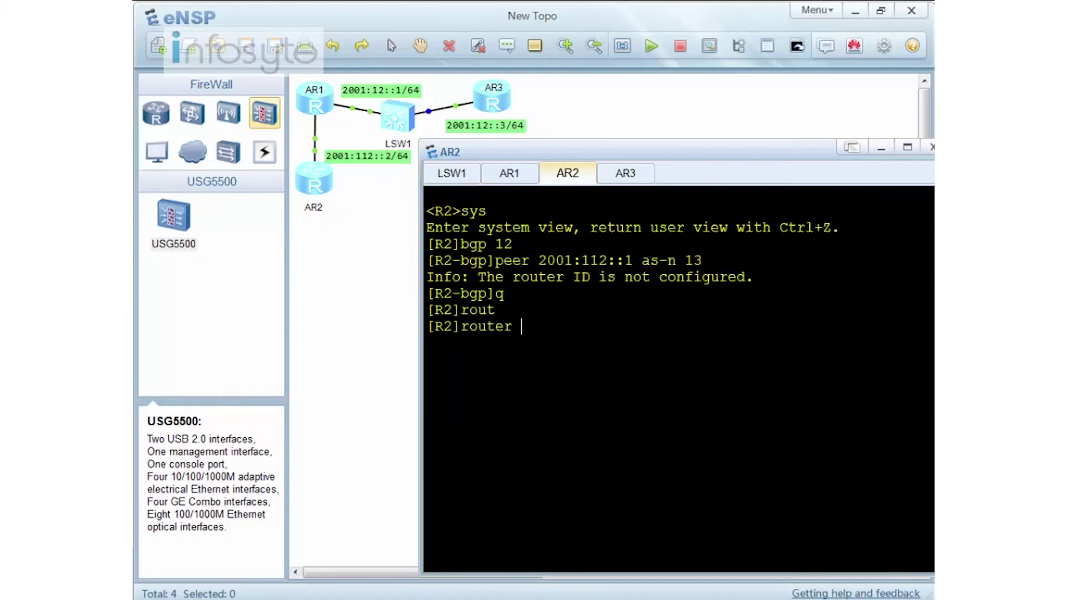
{"action": "type", "text": "?id"}
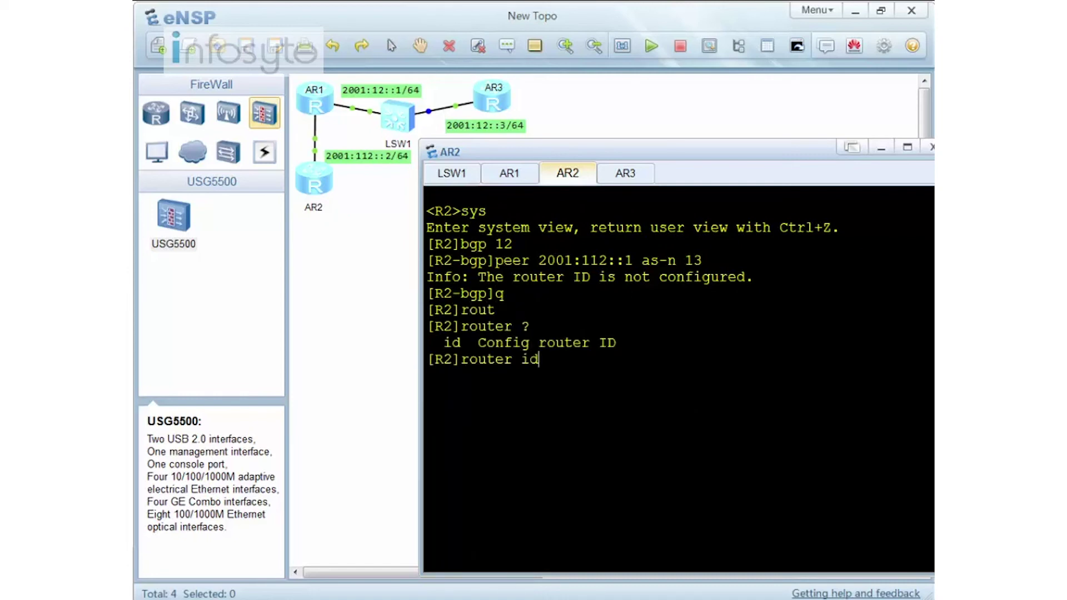
{"action": "type", "text": " 2.2.2.2"}
{"action": "key", "text": "Return"}
{"action": "type", "text": "bgp 12"}
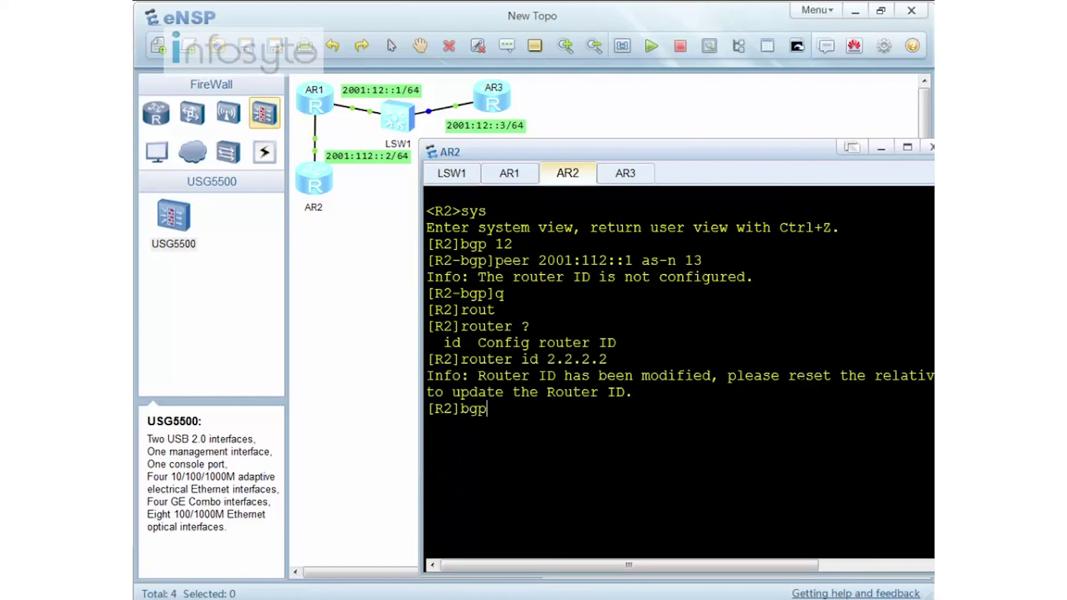
{"action": "key", "text": "Return"}
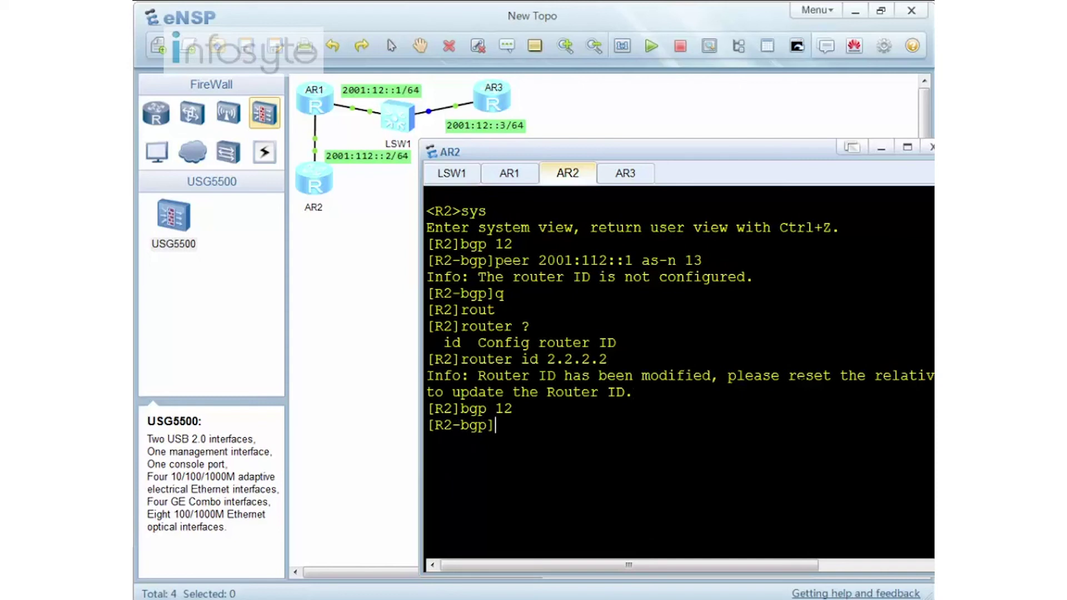
{"action": "type", "text": "peer 20001"}
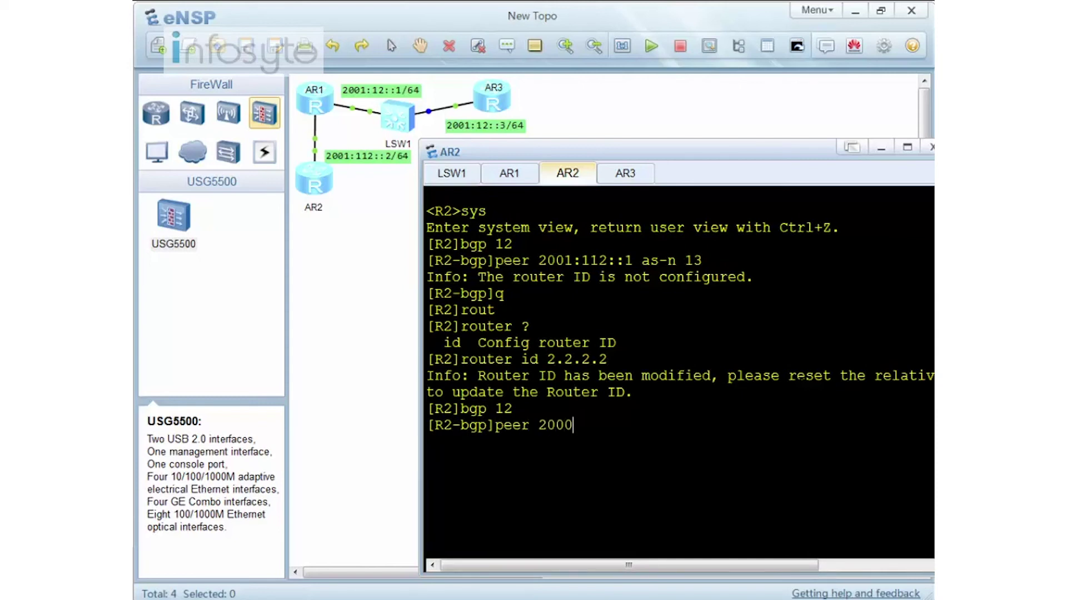
{"action": "key", "text": "BackSpace"}
{"action": "key", "text": "BackSpace"}
{"action": "type", "text": "1:112::1 as-n"}
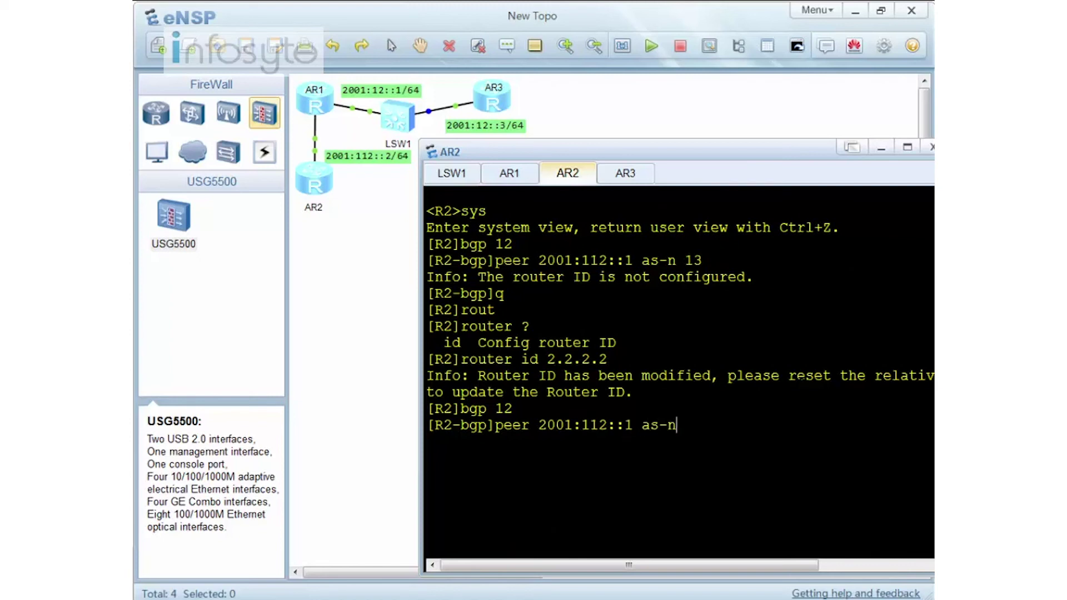
{"action": "type", "text": " 13"}
{"action": "key", "text": "Return"}
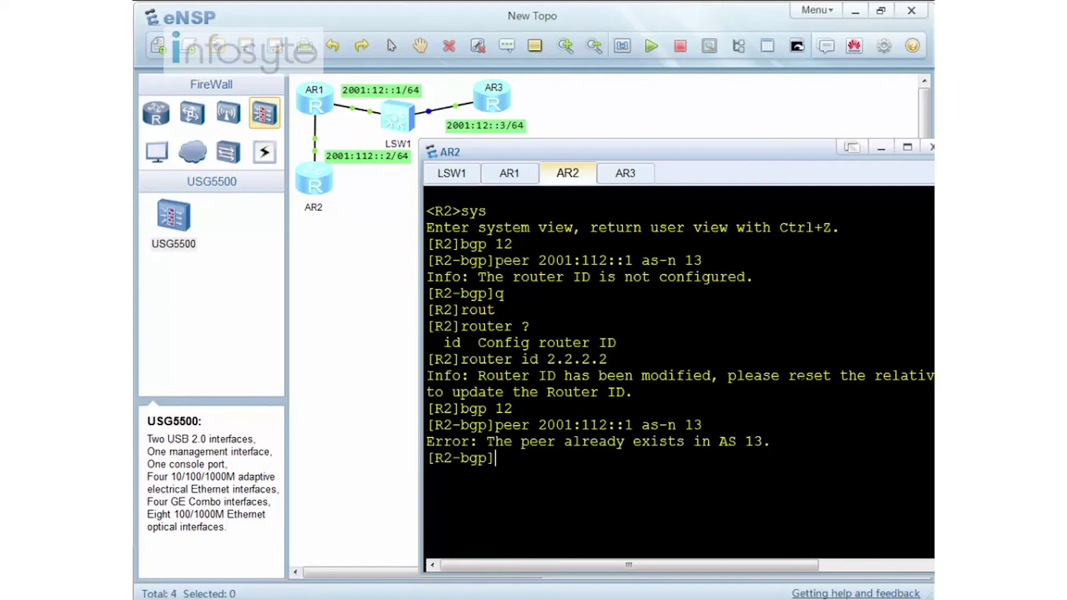
{"action": "type", "text": "dis this"}
{"action": "key", "text": "Return"}
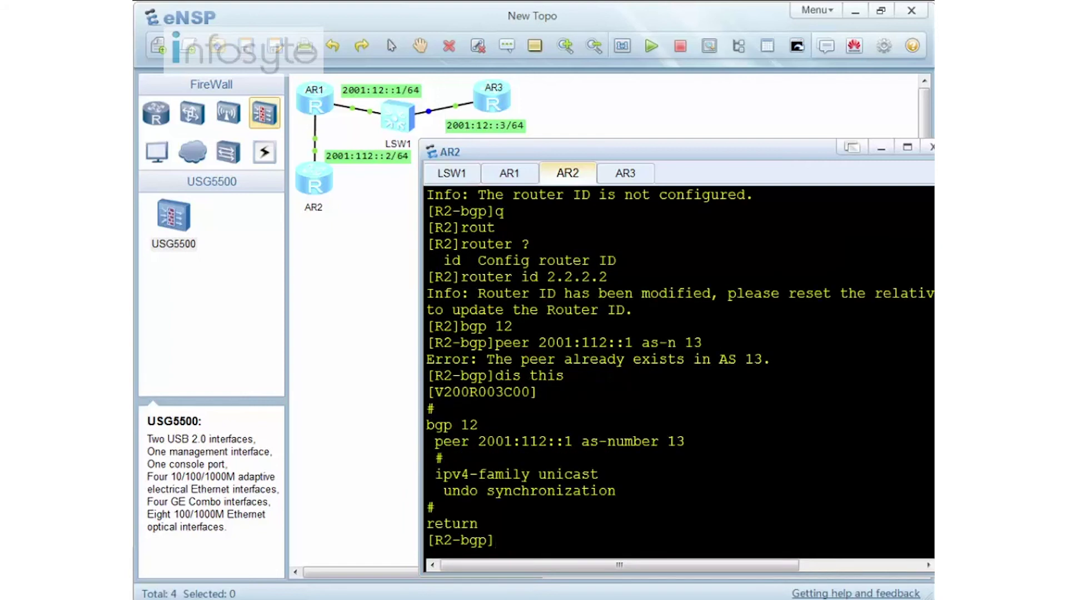
Step: Enable peer 2001:112::1 in AR2's IPv6 unicast family, then quit the family view
{"action": "type", "text": "ipv6"}
{"action": "key", "text": "Tab"}
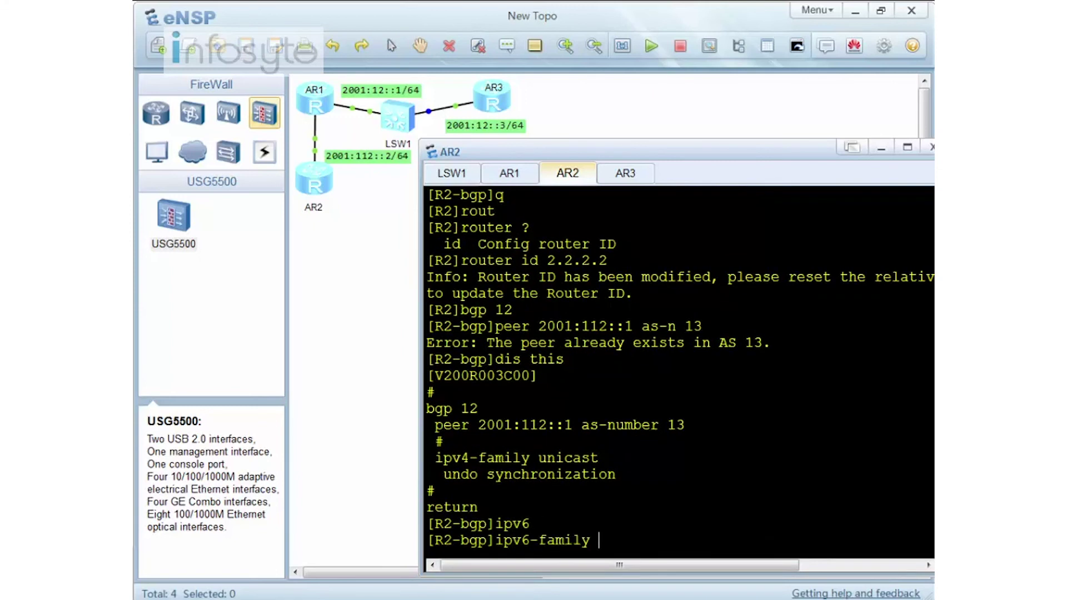
{"action": "type", "text": "u"}
{"action": "key", "text": "Tab"}
{"action": "key", "text": "Return"}
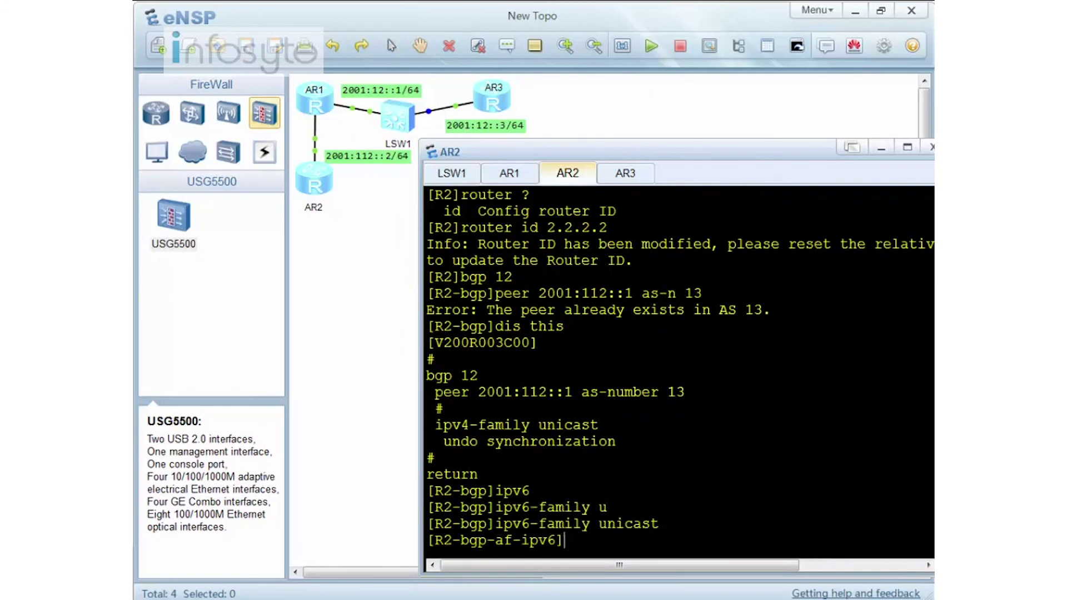
{"action": "type", "text": "peer 2001:112::1 en"}
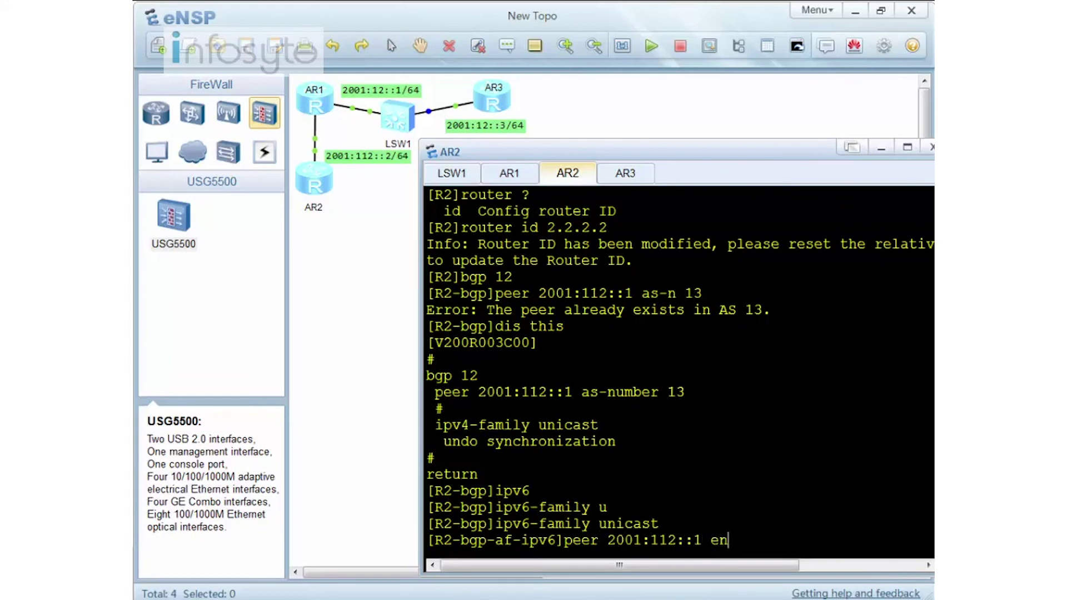
{"action": "key", "text": "Return"}
{"action": "type", "text": "q"}
{"action": "key", "text": "Return"}
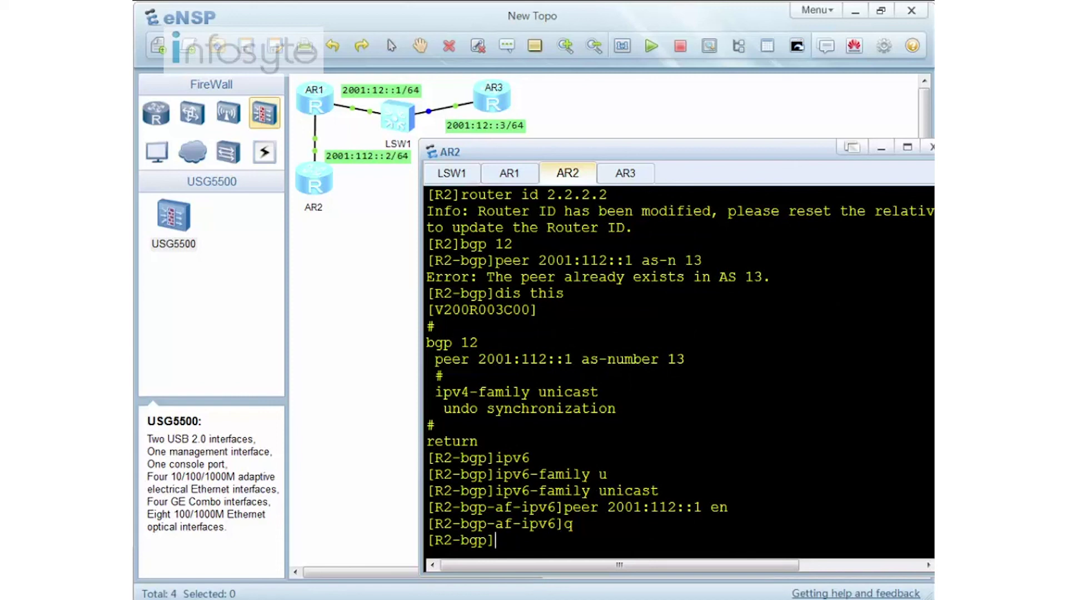
Step: In AR2's IPv6 unicast family, enter network 2222:22::2 128 and copy that command line
{"action": "type", "text": "ipv6"}
{"action": "key", "text": "Tab"}
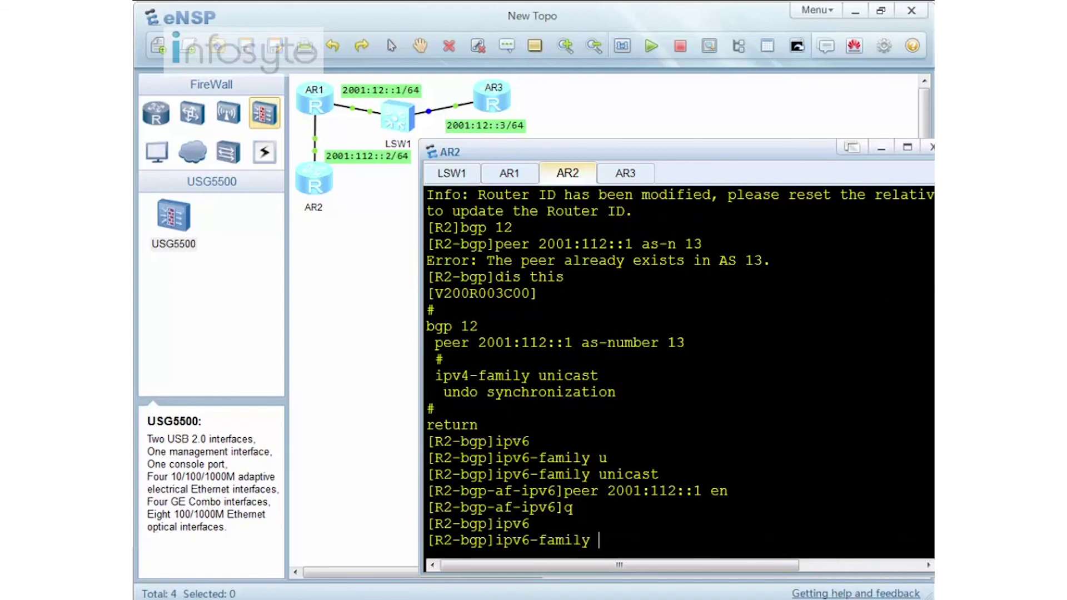
{"action": "type", "text": "u"}
{"action": "key", "text": "Tab"}
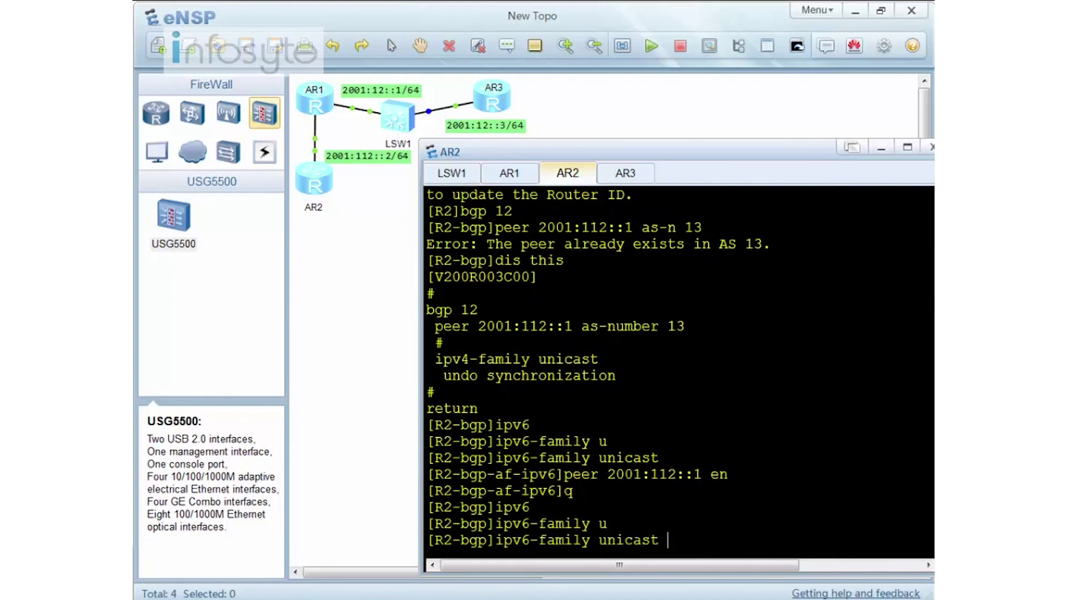
{"action": "key", "text": "Return"}
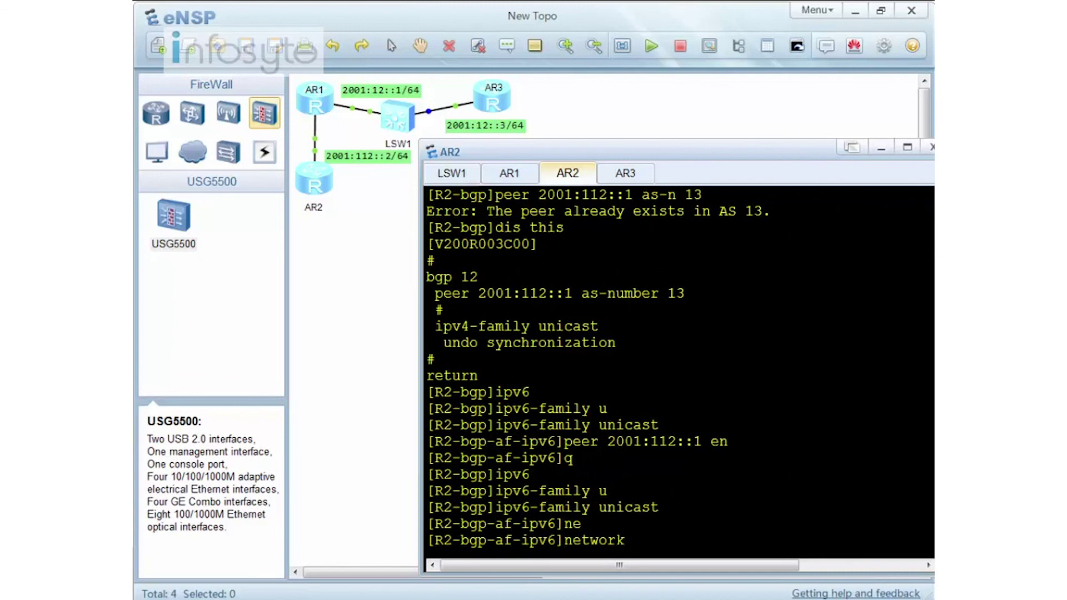
{"action": "type", "text": "2222:22::2 128"}
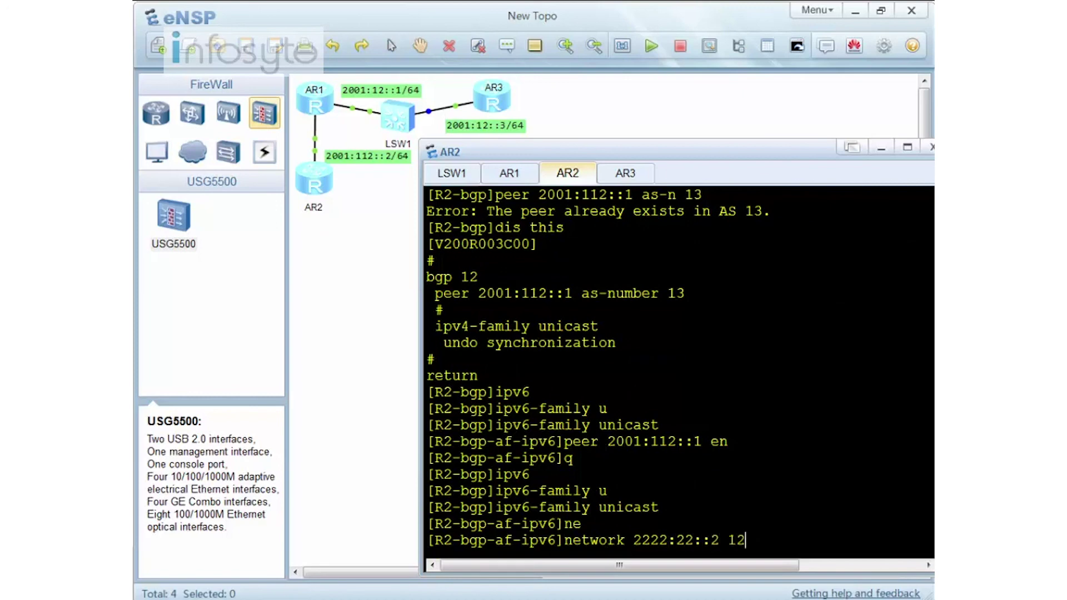
{"action": "key", "text": "Return"}
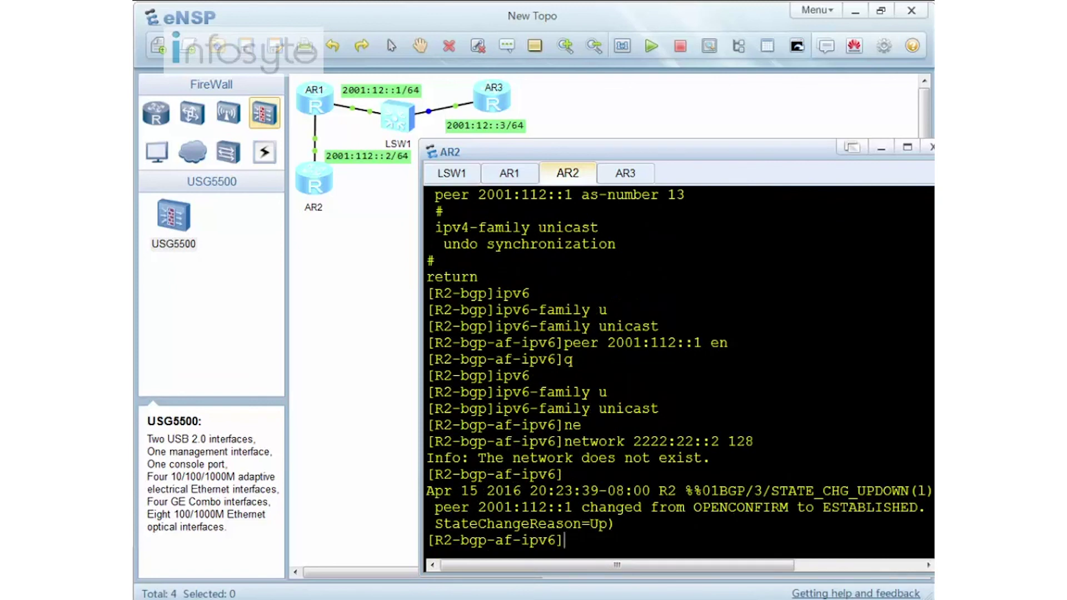
{"action": "left_click_drag", "start_coordinate": [755, 441], "coordinate": [567, 442]}
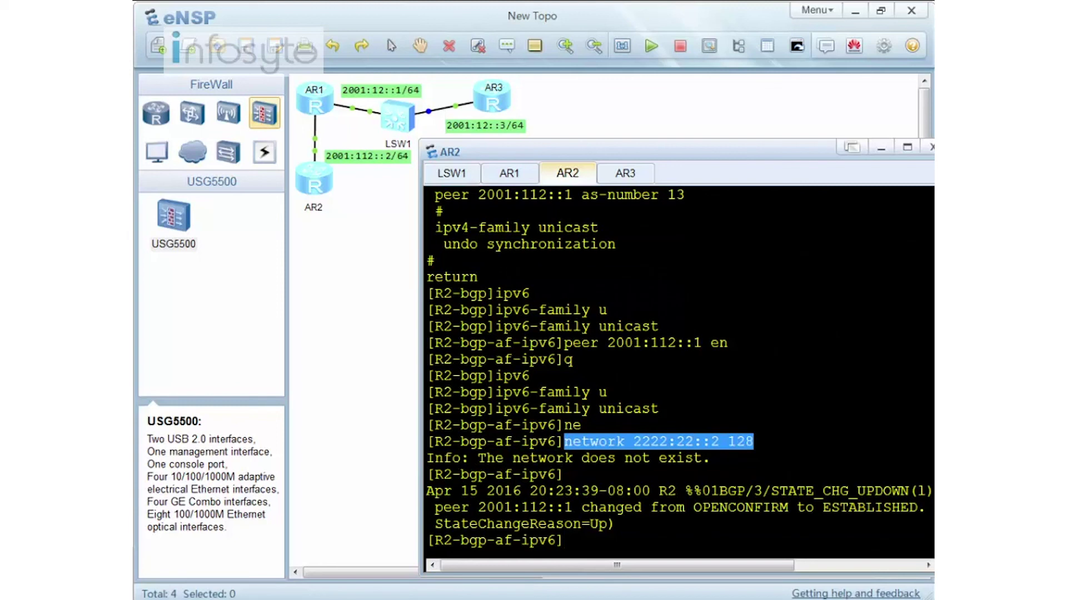
{"action": "key", "text": "ctrl+c"}
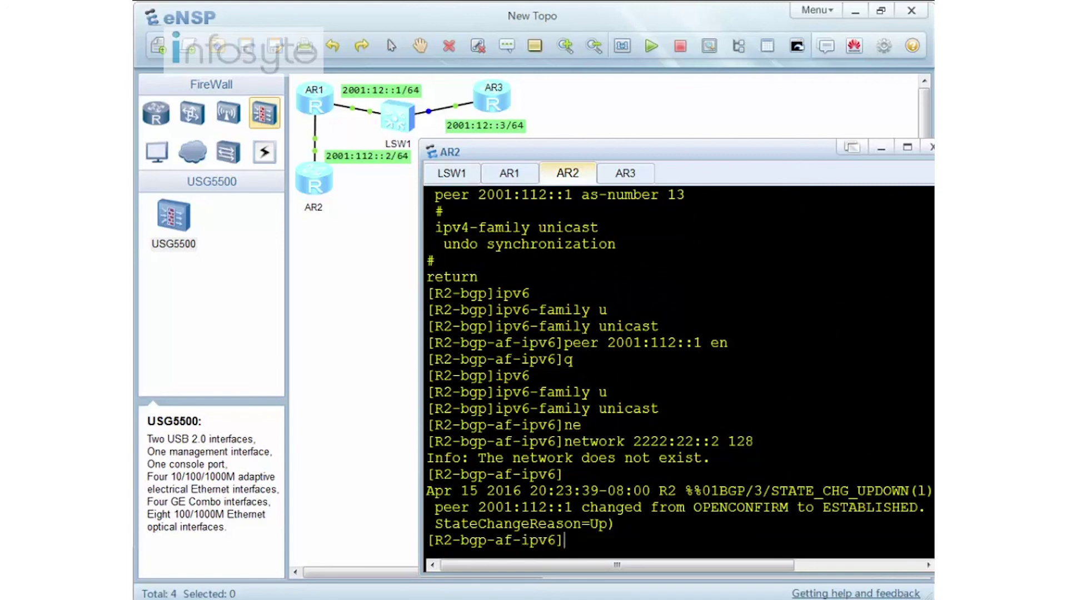
Step: On AR2, enable IPv6 on LoopBack0 and assign it 2222:22::2/128
{"action": "type", "text": "int lo0"}
{"action": "key", "text": "Return"}
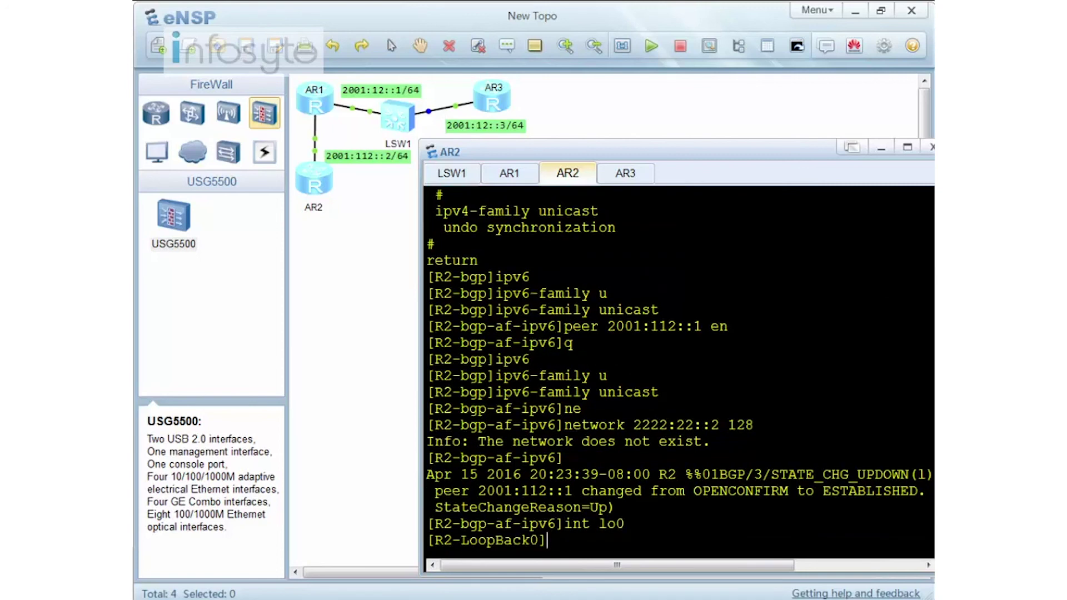
{"action": "type", "text": "dis this"}
{"action": "key", "text": "Return"}
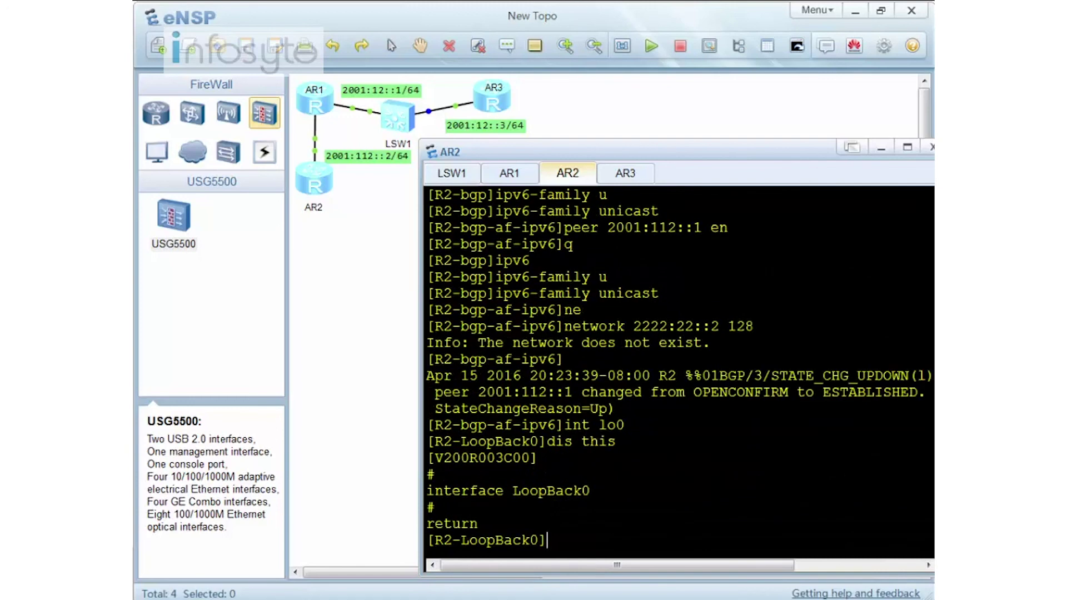
{"action": "type", "text": "ipv6 en"}
{"action": "key", "text": "Return"}
{"action": "type", "text": "ipv6 add"}
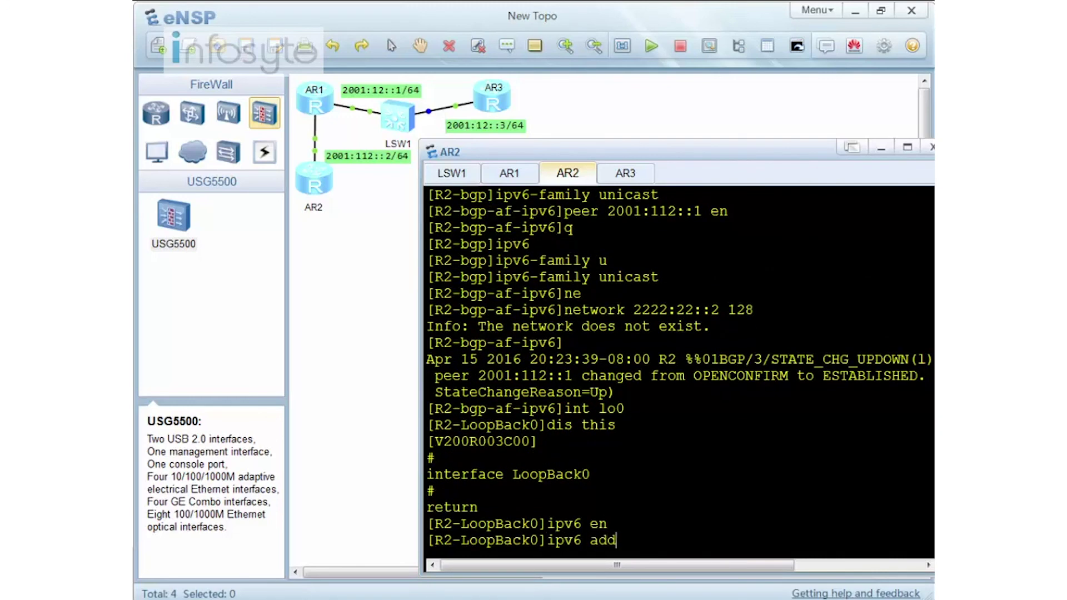
{"action": "type", "text": " 2222:22::2 128"}
{"action": "key", "text": "Return"}
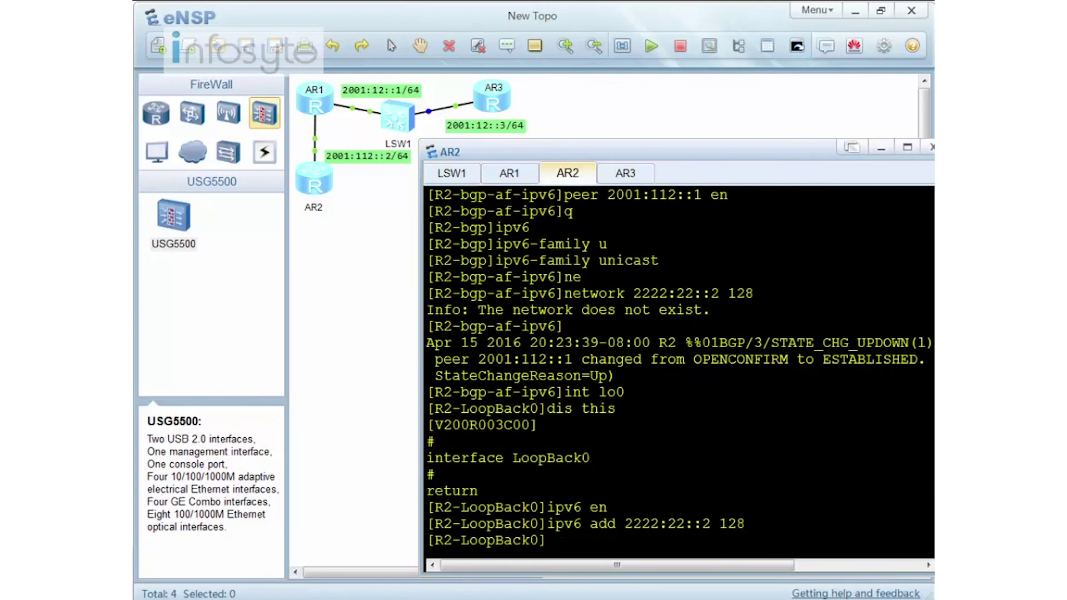
Step: Display AR2's BGP 12 IPv6 unicast configuration to confirm network 2222:22::2 128 is advertised
{"action": "type", "text": "bgp 12"}
{"action": "key", "text": "Return"}
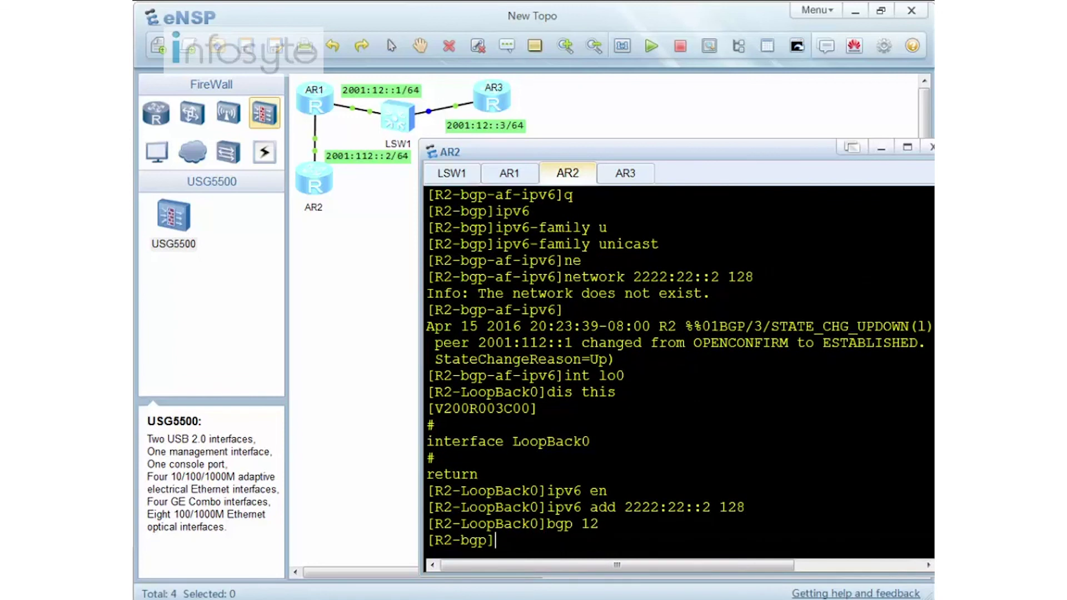
{"action": "type", "text": "ipv6"}
{"action": "key", "text": "Tab"}
{"action": "type", "text": "u"}
{"action": "key", "text": "Tab"}
{"action": "key", "text": "Return"}
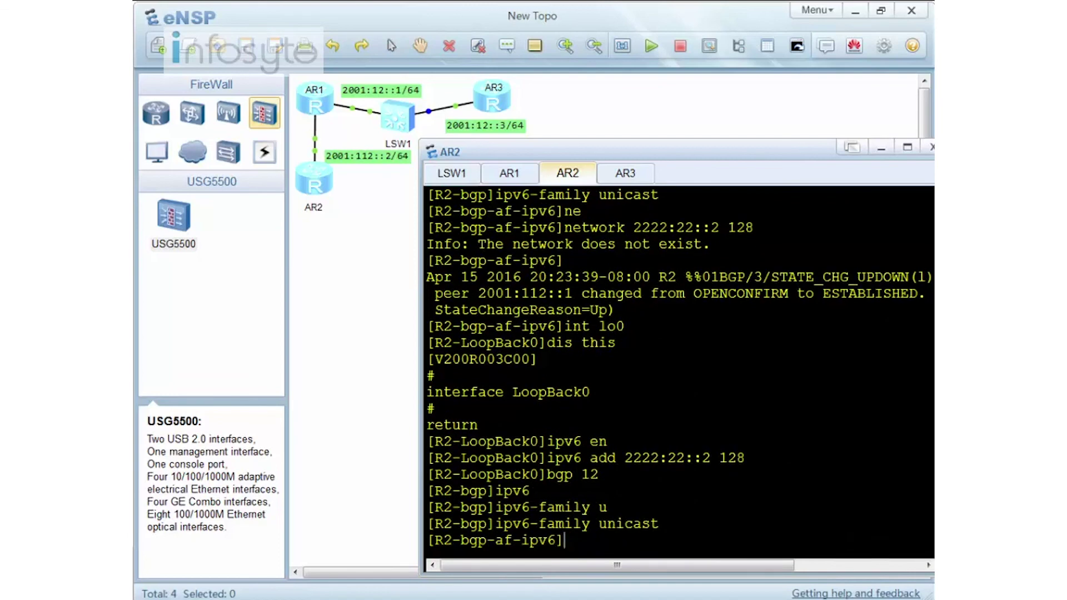
{"action": "type", "text": "dis this"}
{"action": "key", "text": "Return"}
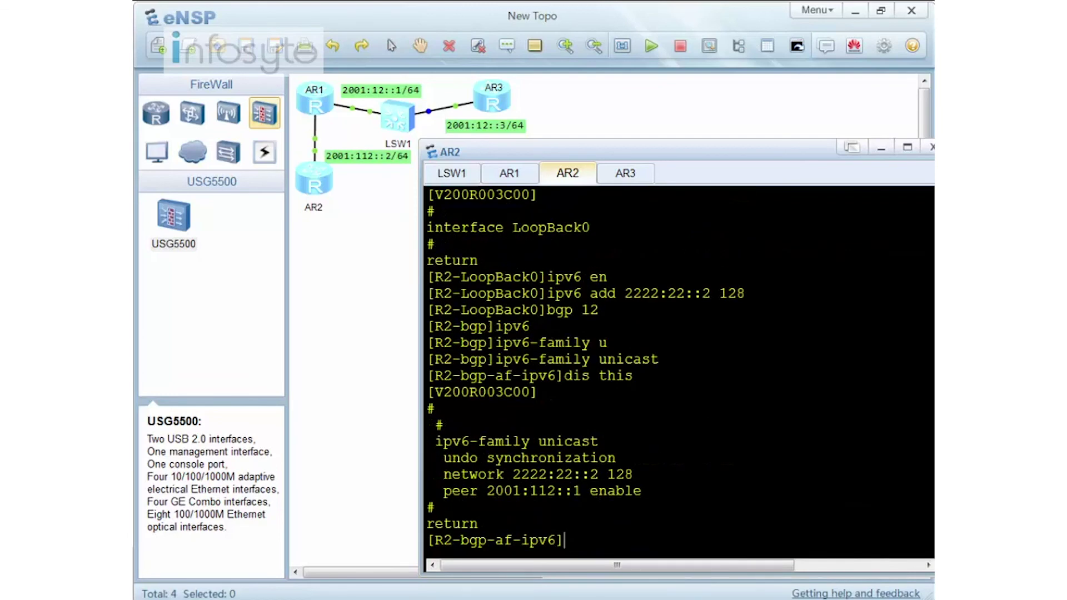
{"action": "left_click", "coordinate": [508, 177]}
Step: On AR1, show the BGP IPv6 routing table listing 2222:22::2 via next hop 2001:112::2
{"action": "type", "text": "q"}
{"action": "key", "text": "Return"}
{"action": "key", "text": "Return"}
{"action": "key", "text": "Return"}
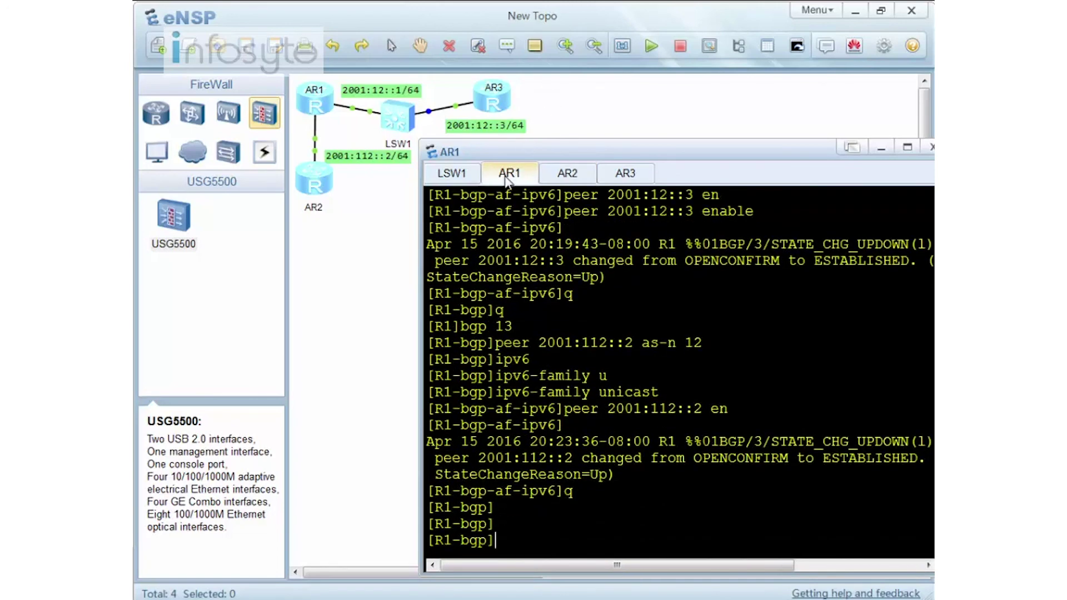
{"action": "type", "text": "q"}
{"action": "key", "text": "Return"}
{"action": "key", "text": "Return"}
{"action": "key", "text": "Return"}
{"action": "type", "text": "dis bg"}
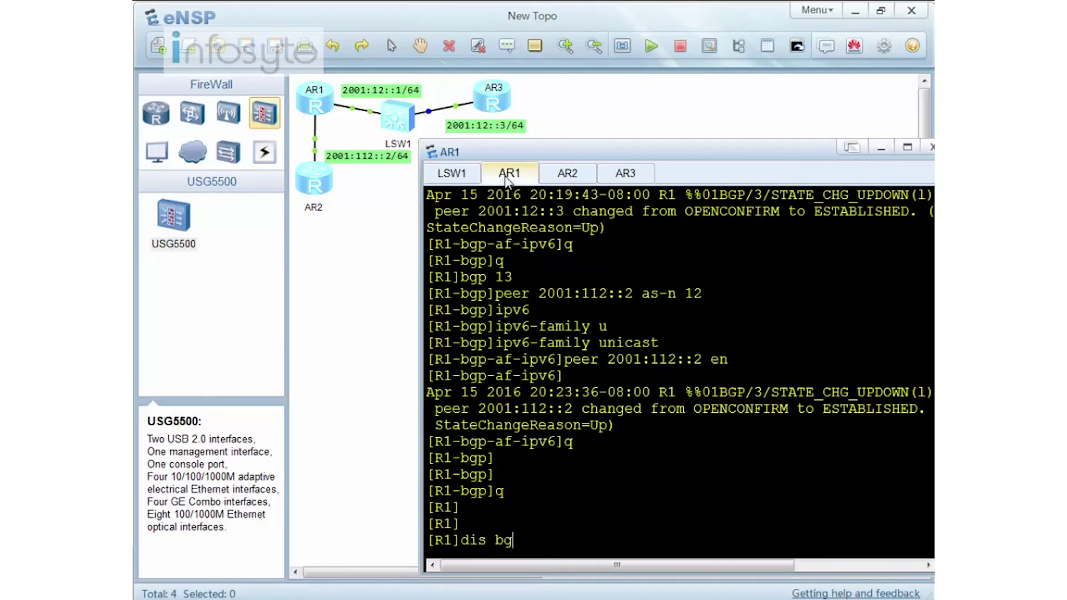
{"action": "type", "text": "p ipv6 ro"}
{"action": "key", "text": "Tab"}
{"action": "key", "text": "Return"}
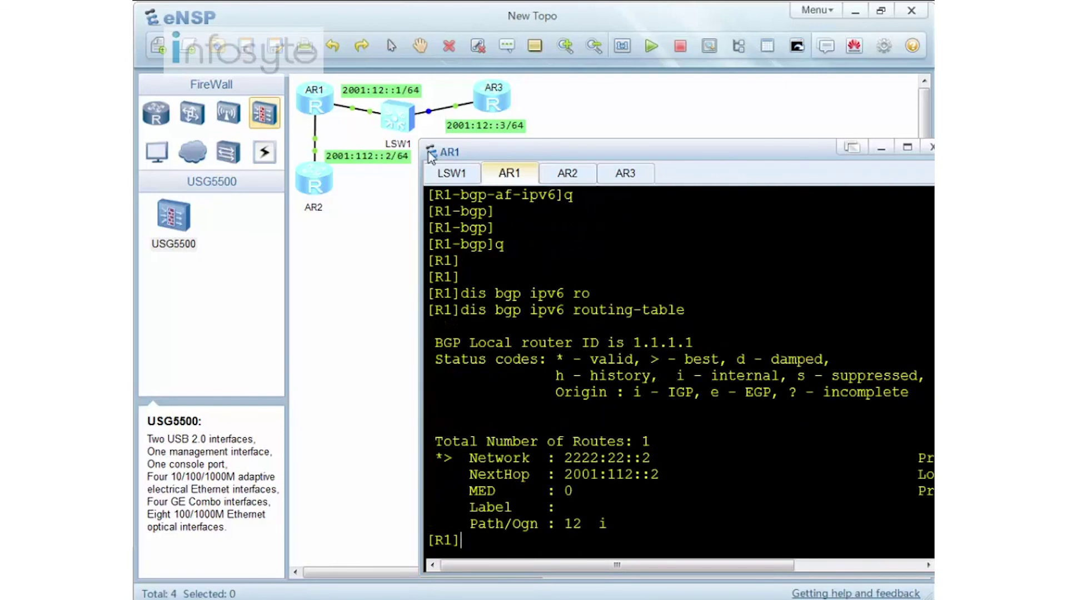